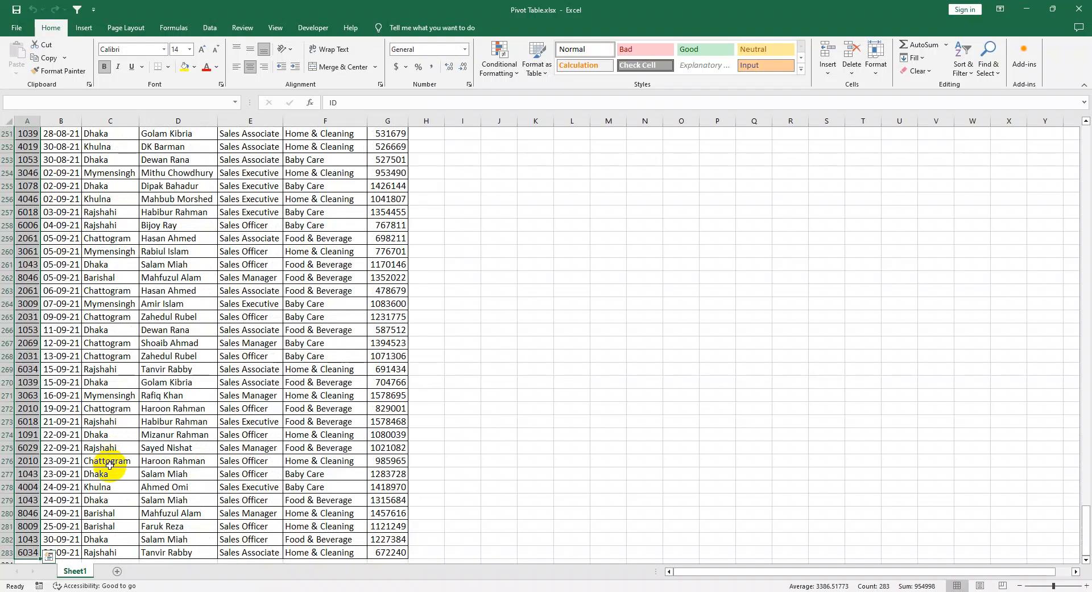
Step: Examine the source sales data down to its last row and return to the header row
scroll(109, 465, "down", 1)
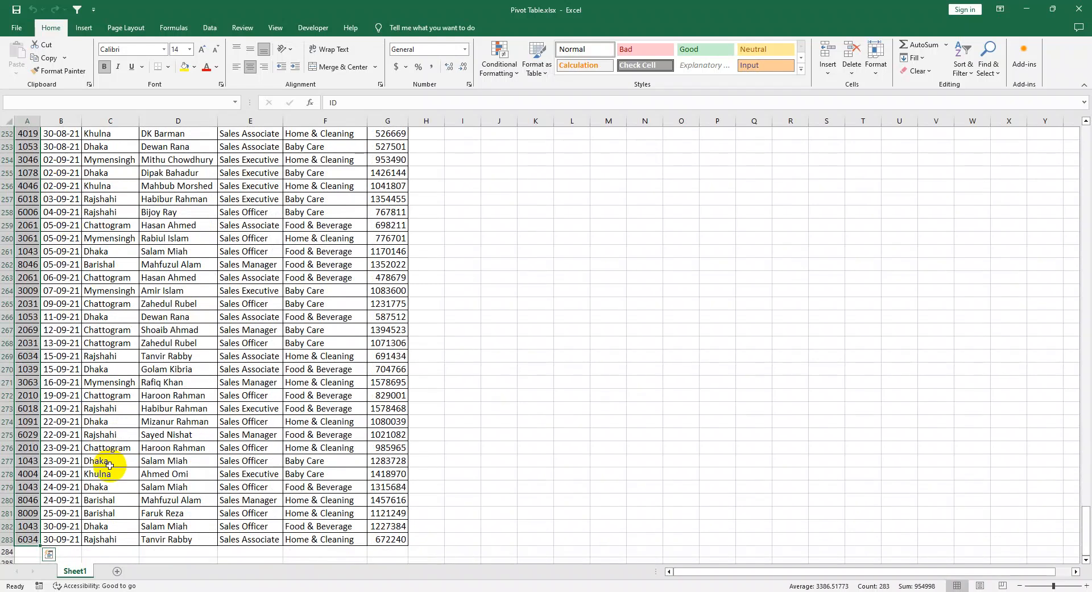
left_click(29, 542)
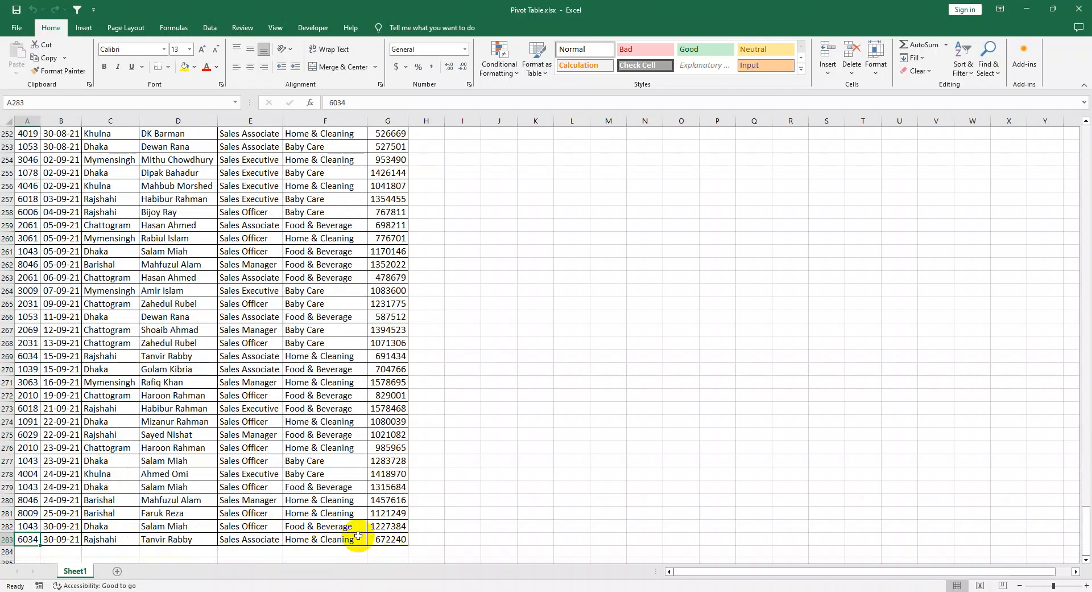
left_click(386, 537)
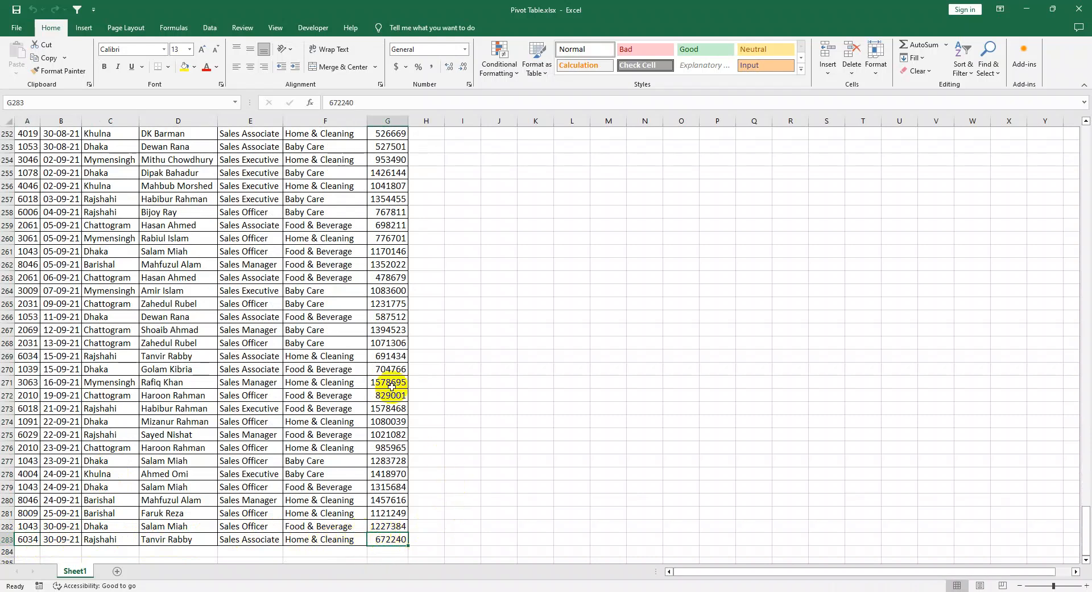
left_click(82, 29)
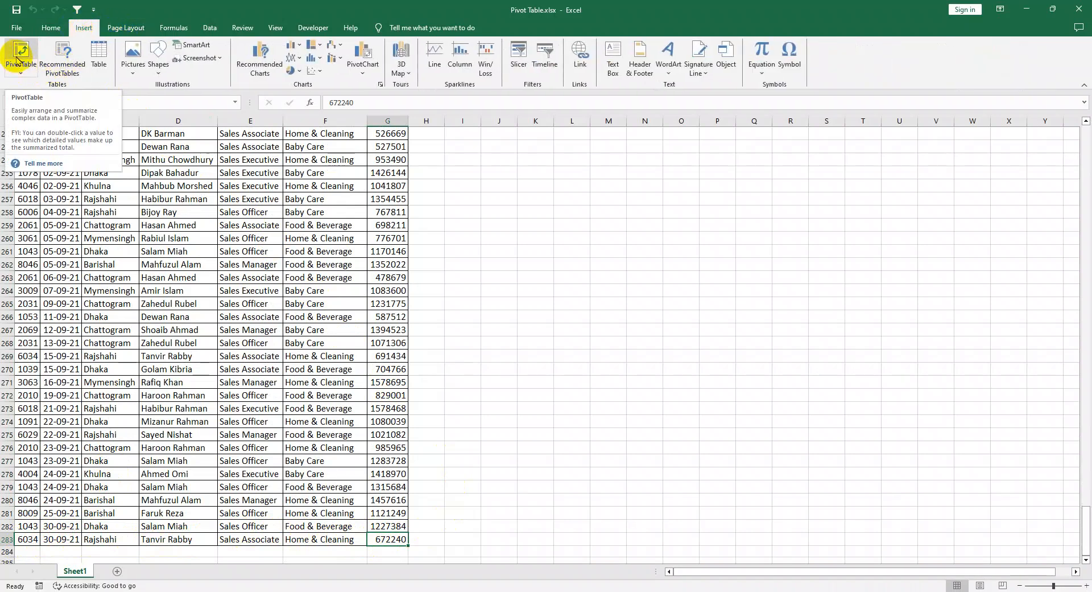
left_click(713, 408)
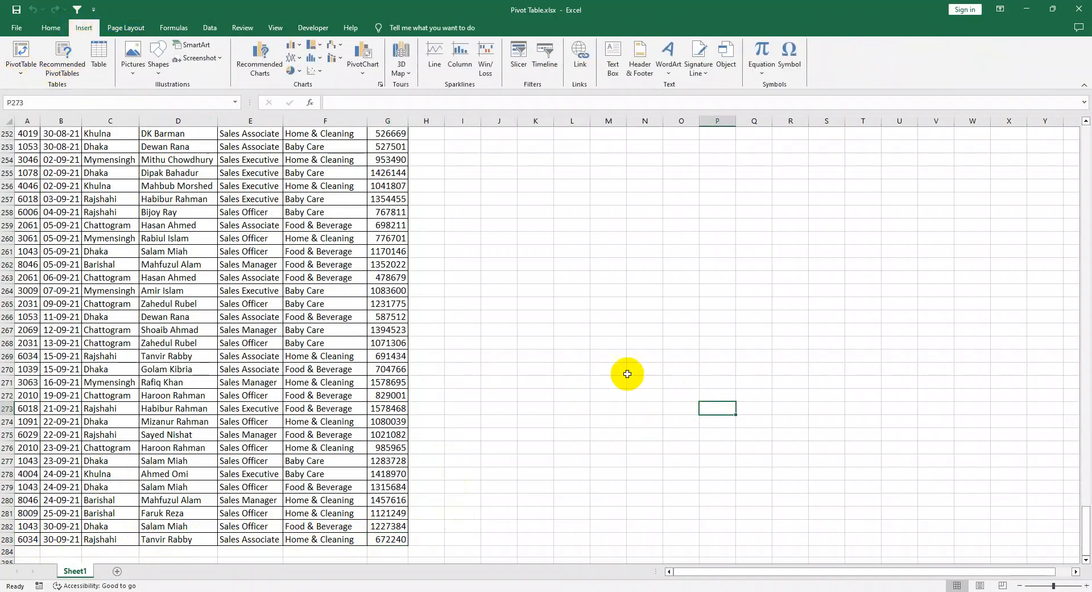
scroll(598, 261, "up", 3)
left_click_drag(1081, 517, 1085, 126)
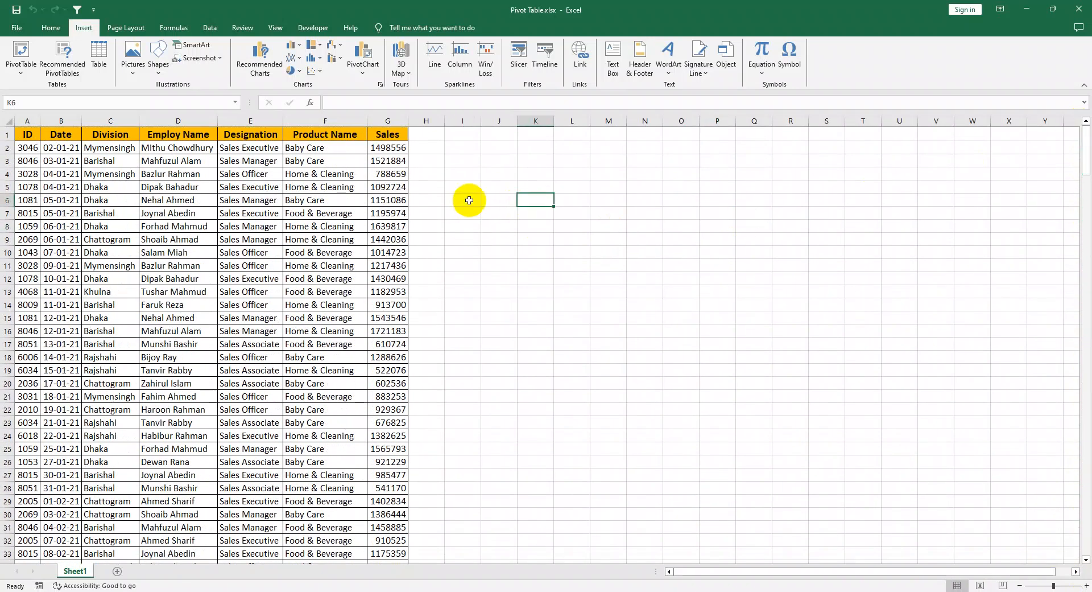
Step: Create a PivotTable from the range Sheet1!$A$1:$G$283 on the existing worksheet at cell N8
left_click(199, 200)
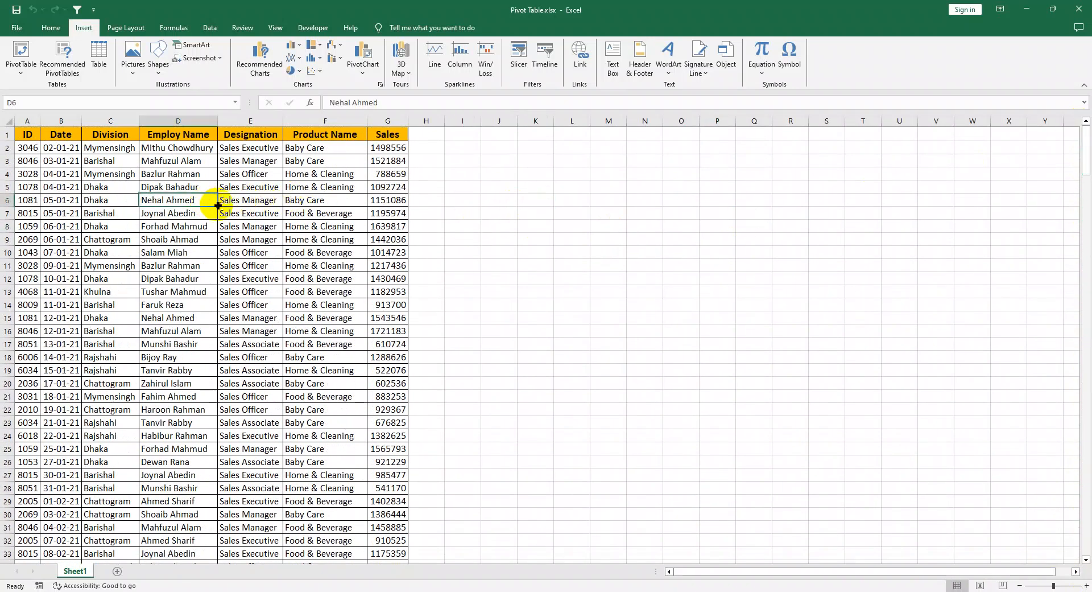
left_click(17, 57)
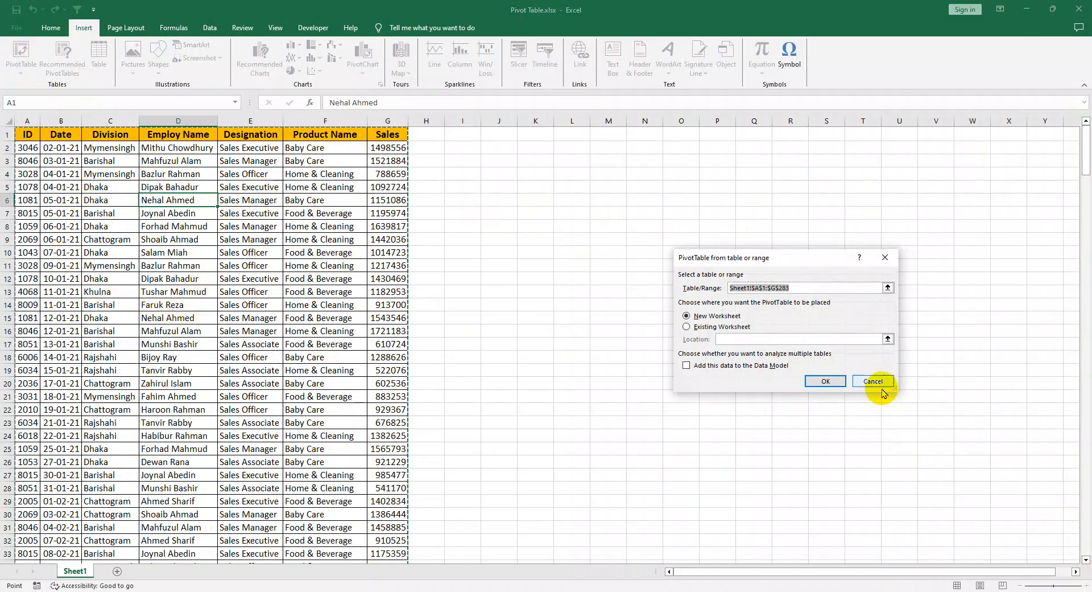
left_click(799, 287)
left_click_drag(799, 288, 669, 284)
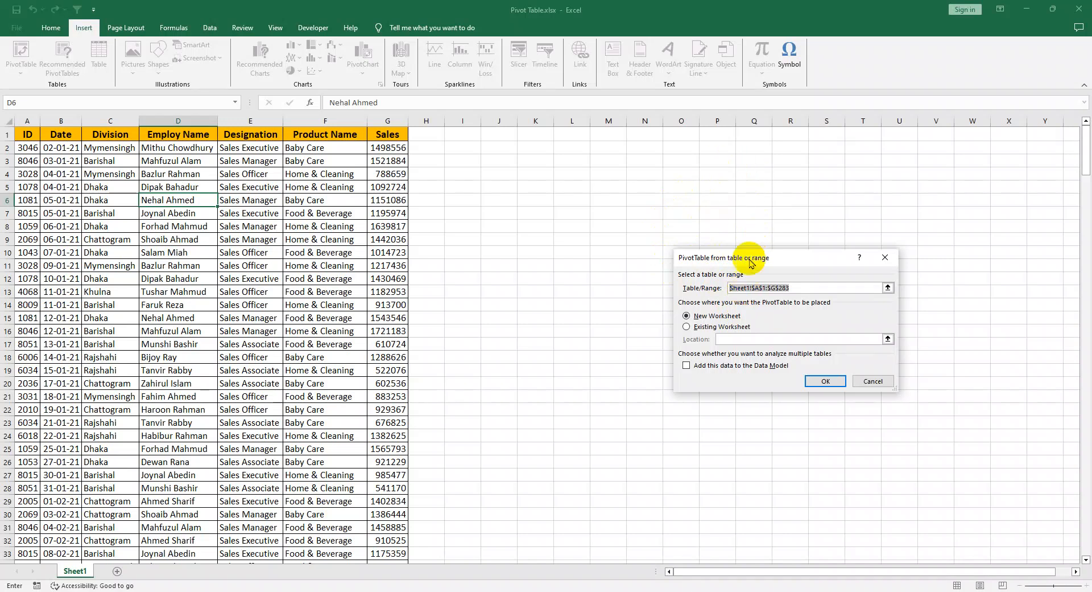
left_click(686, 328)
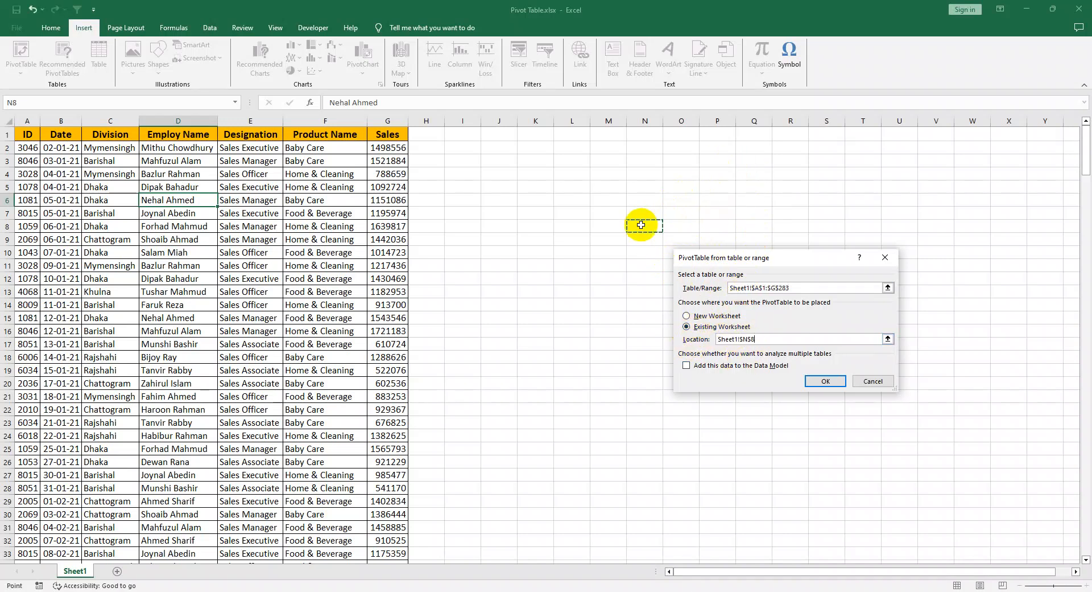
left_click(825, 382)
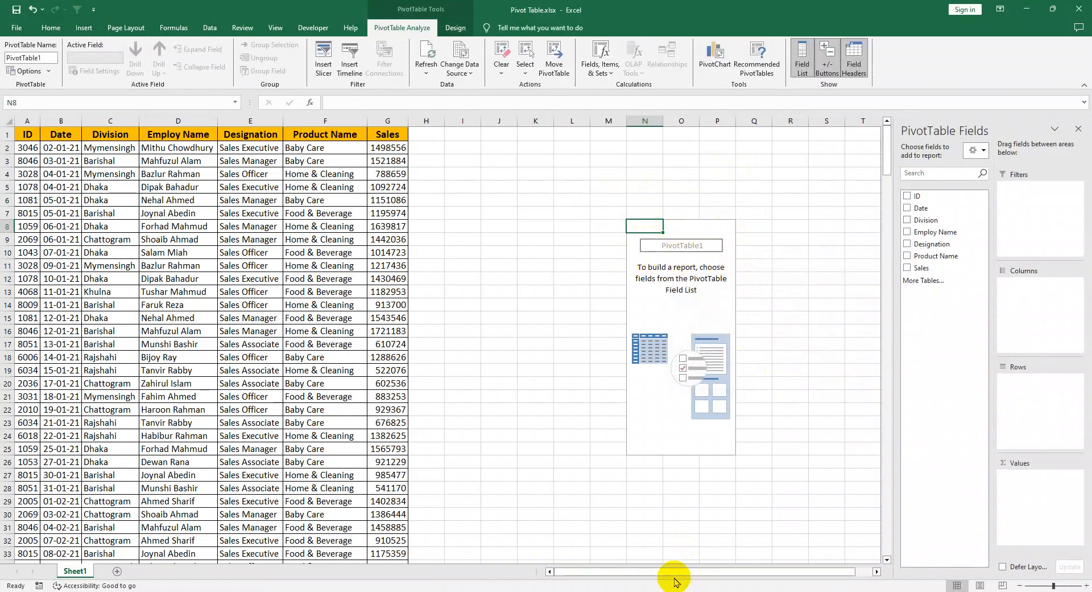
Step: Lay out the PivotTable with Division as the filter, Sales as the summed value and Designation in the rows
left_click_drag(670, 571, 707, 569)
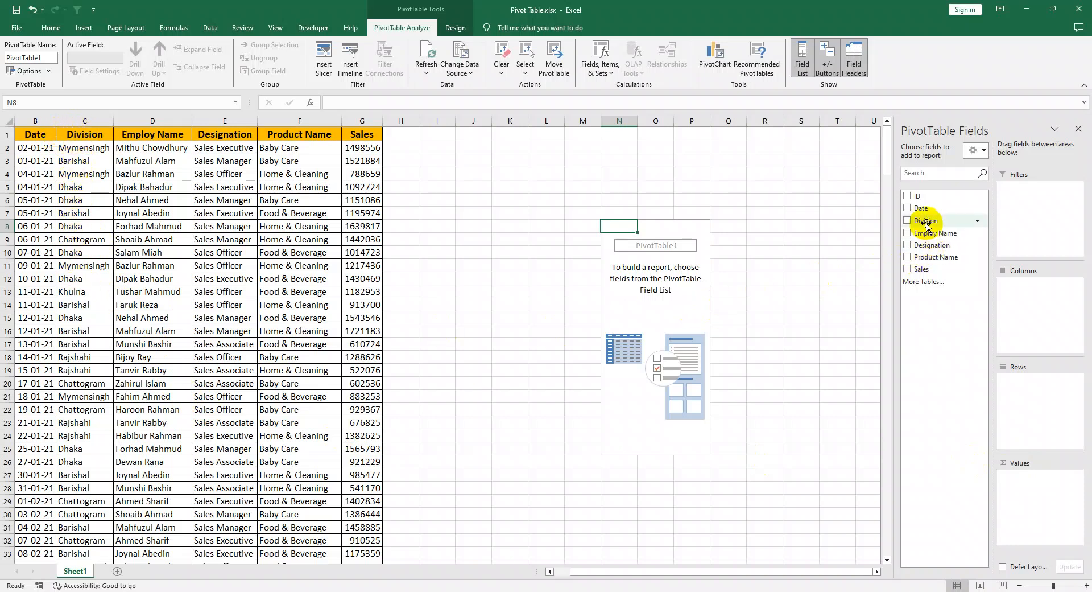
left_click_drag(923, 225, 1034, 209)
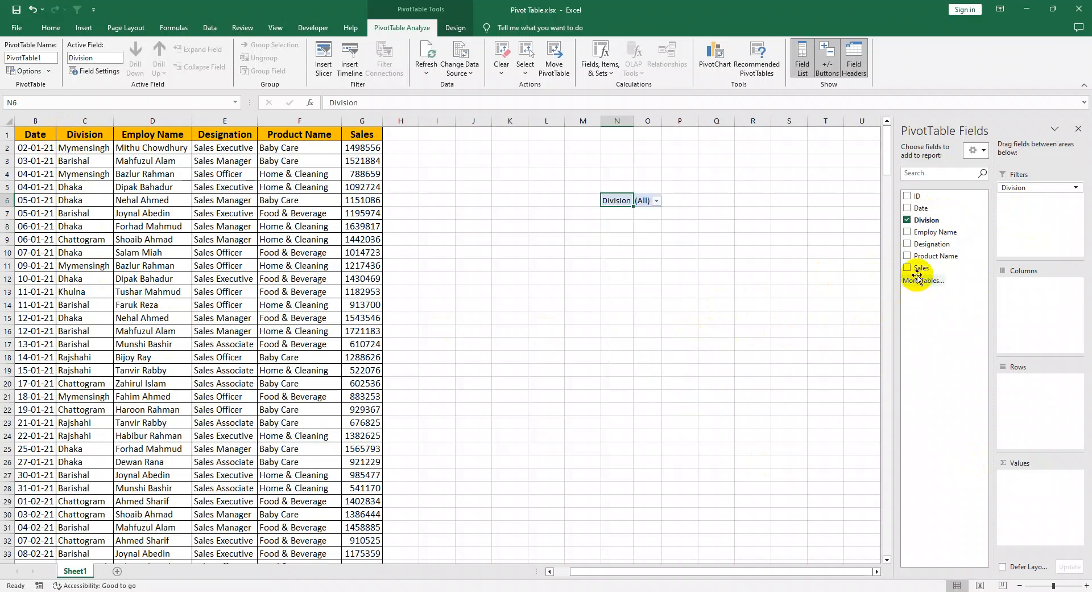
left_click_drag(918, 267, 1029, 489)
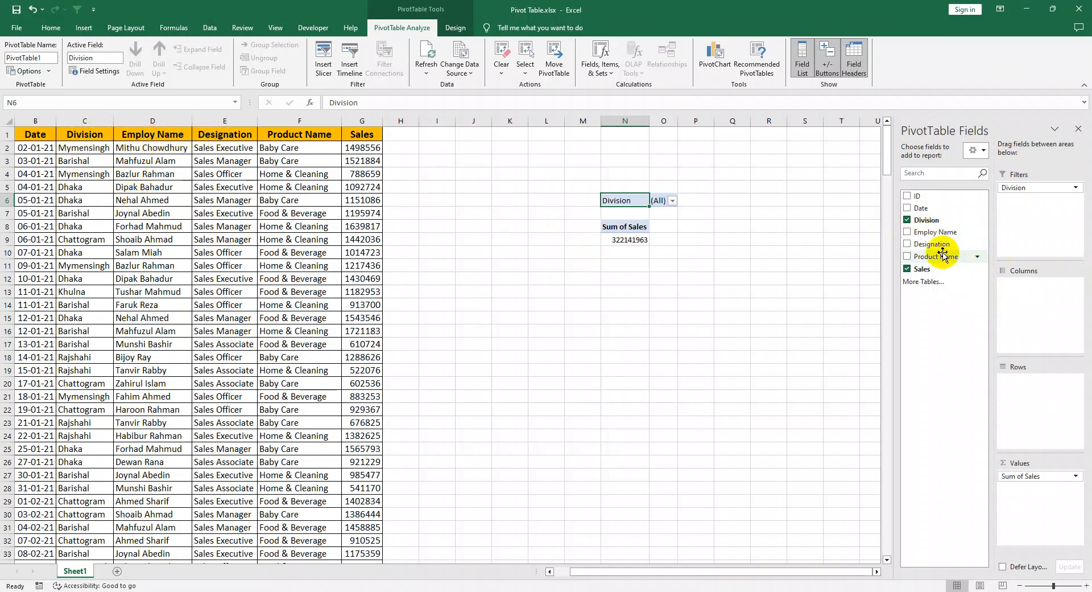
left_click_drag(936, 245, 1038, 398)
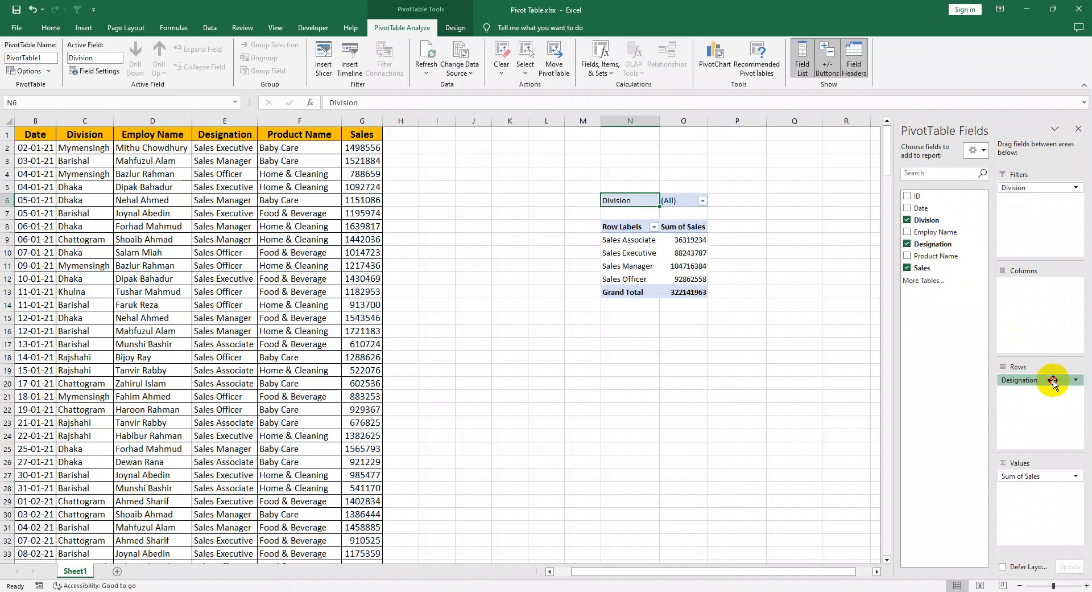
Step: Replace Designation with Employ Name as the PivotTable's row field and review the sales per employee
left_click_drag(1053, 383, 948, 388)
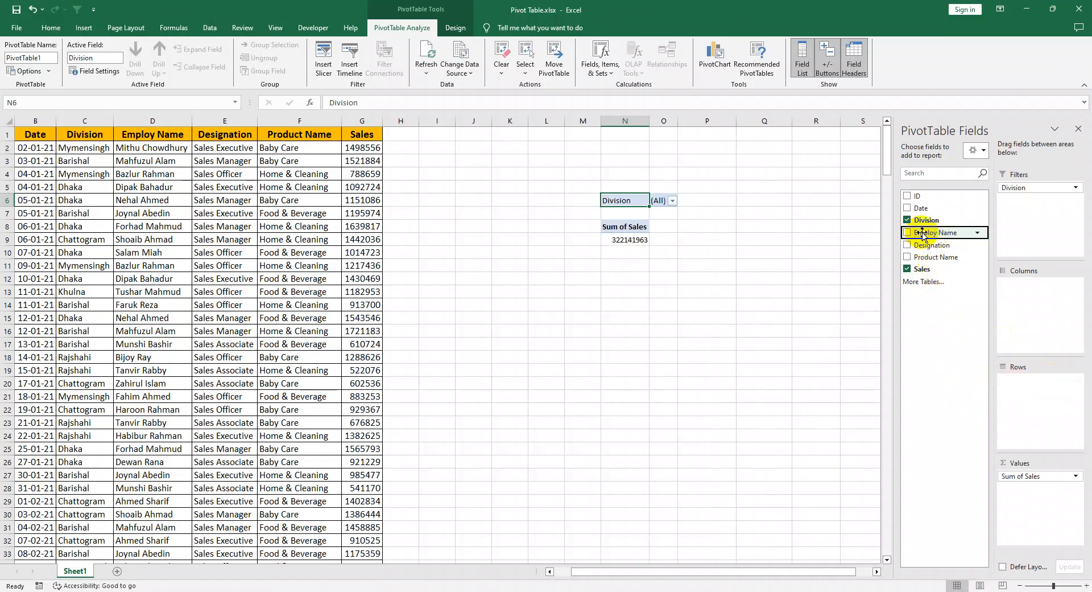
left_click_drag(921, 232, 1034, 381)
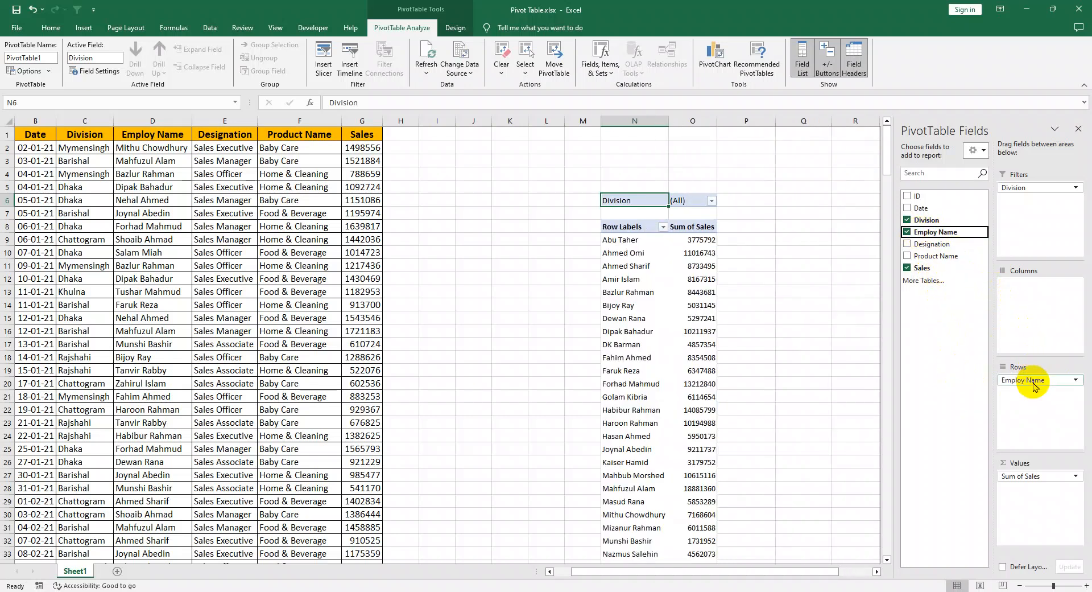
left_click(643, 320)
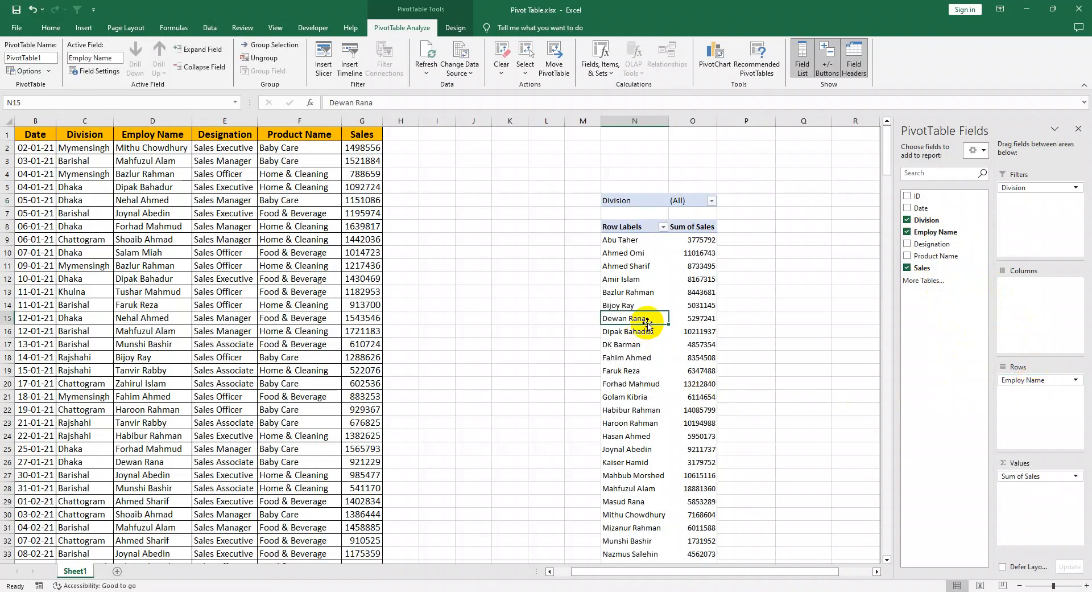
scroll(646, 321, "down", 5)
scroll(646, 323, "down", 2)
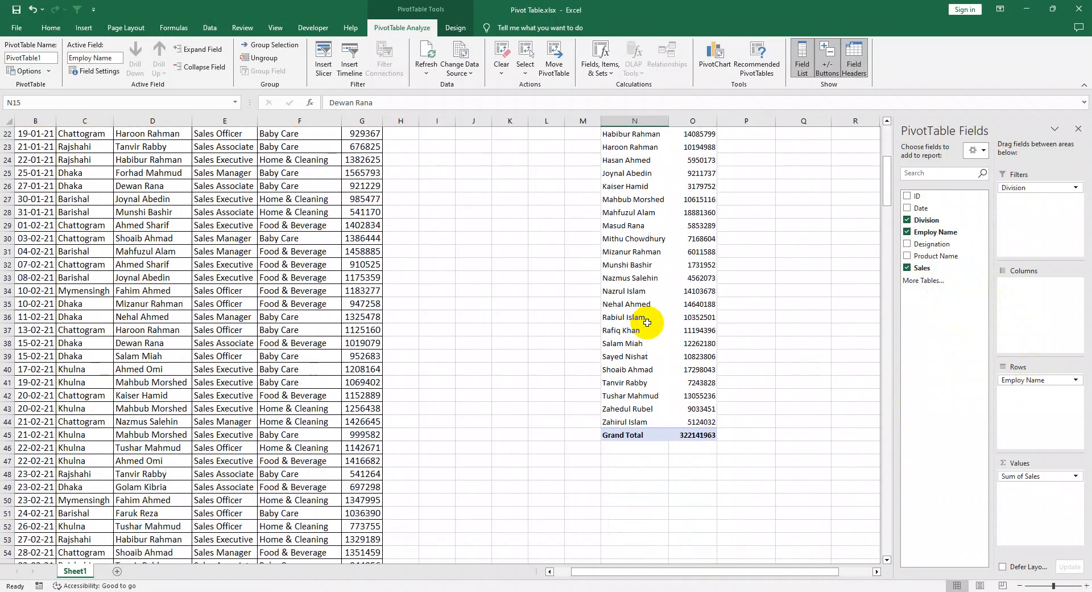
scroll(647, 322, "up", 7)
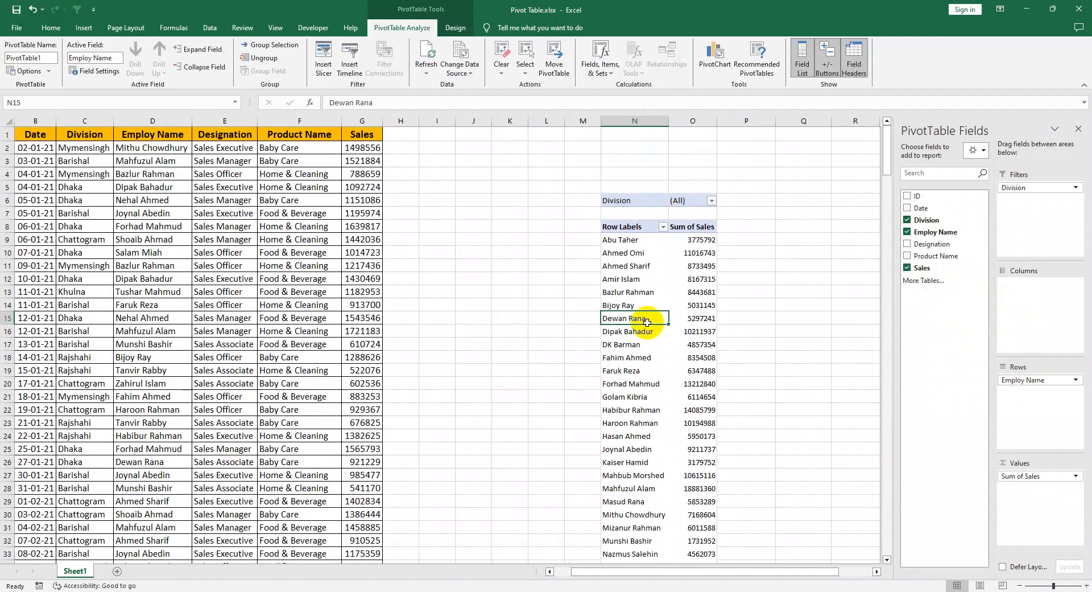
scroll(647, 323, "down", 5)
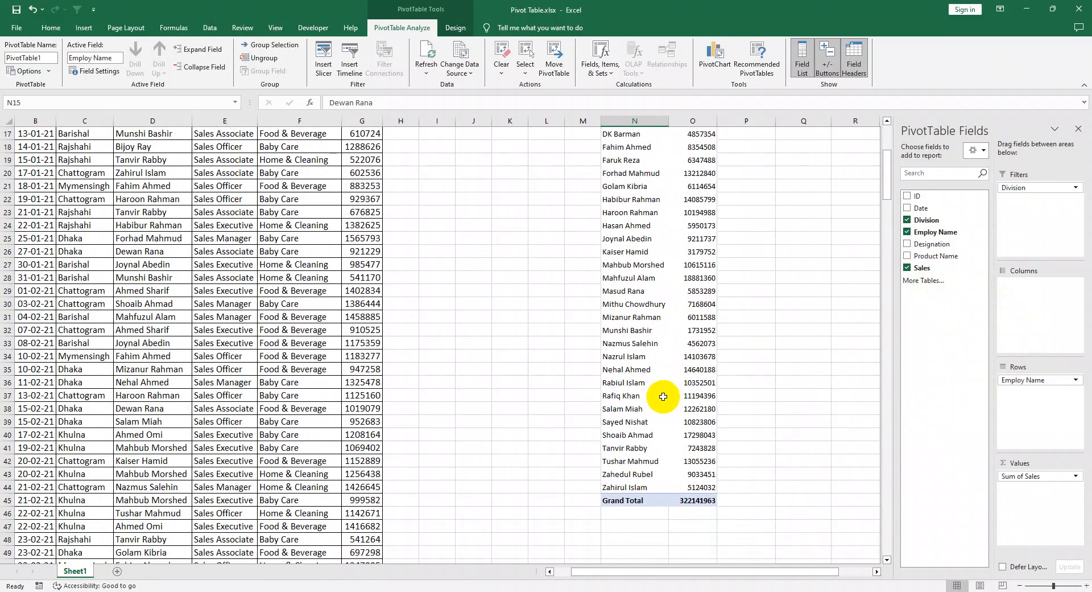
scroll(663, 396, "up", 5)
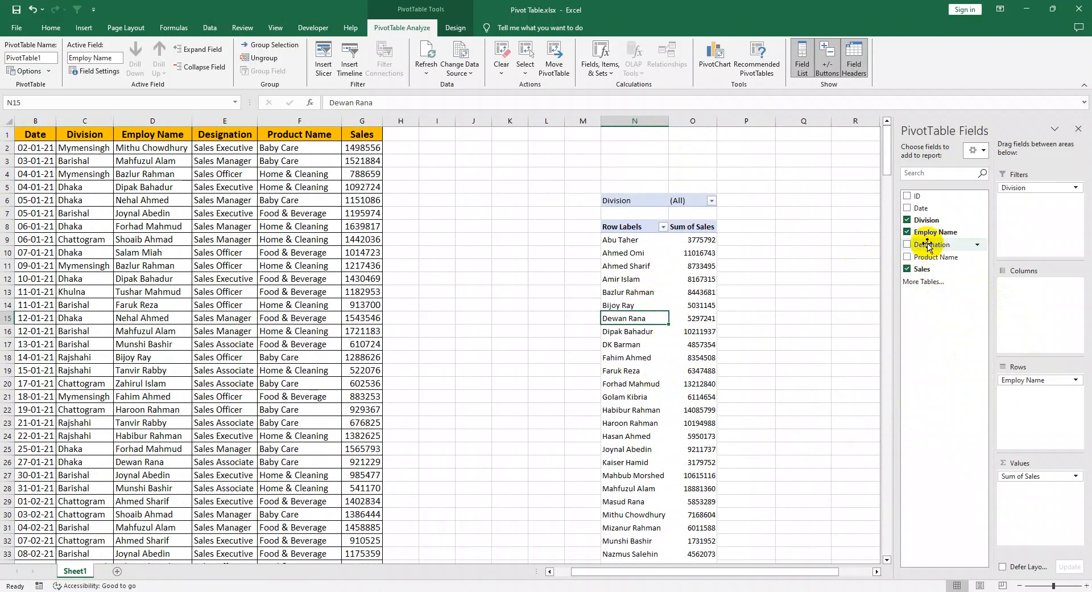
Step: Replace Employ Name with Product Name as the PivotTable's row field
left_click_drag(1032, 379, 955, 366)
left_click_drag(931, 256, 1052, 398)
left_click(630, 241)
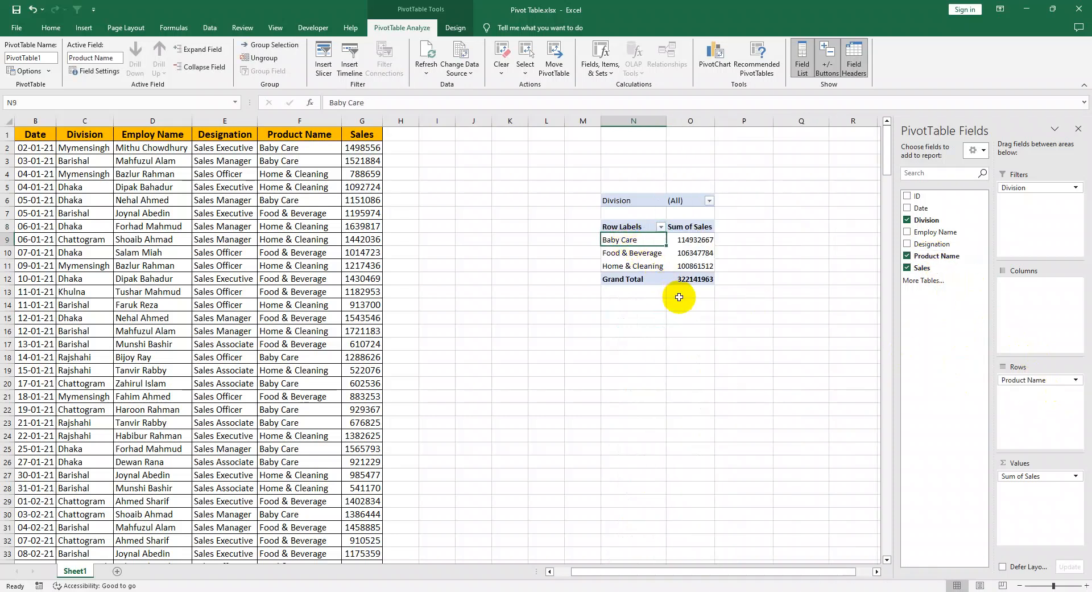
Step: Examine the source data's Product Name column down to its last row and return to the PivotTable
left_click(425, 357)
left_click(323, 240)
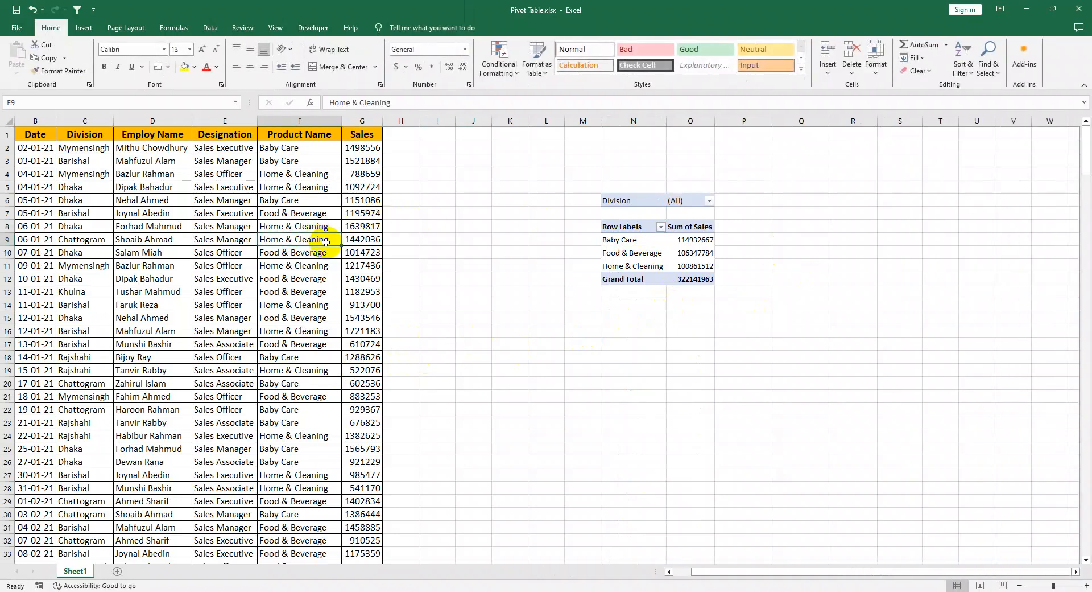
key("ctrl+Down")
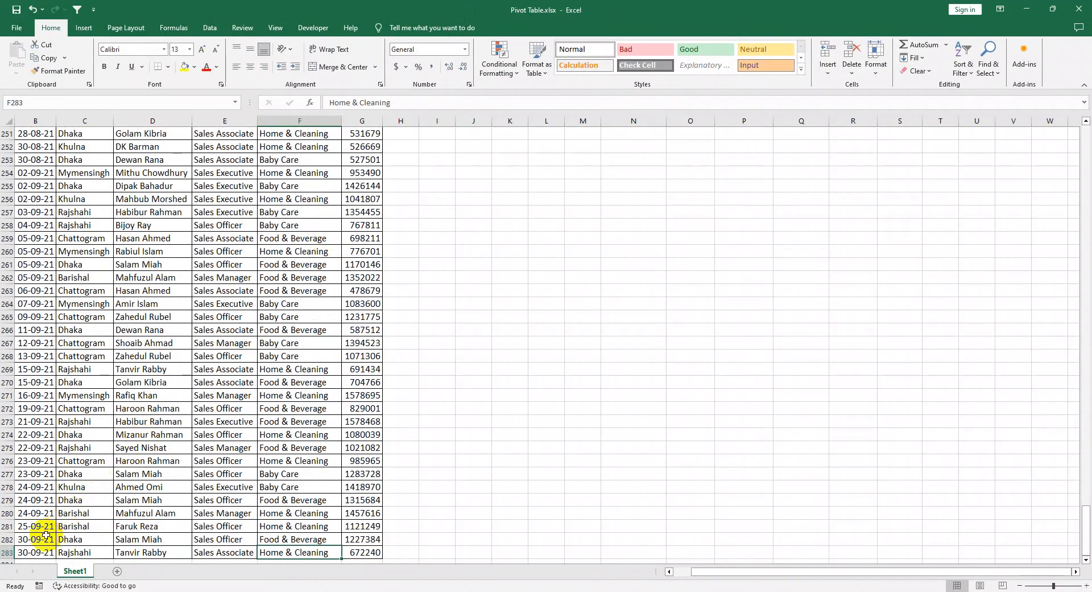
scroll(690, 322, "up", 9)
scroll(691, 323, "up", 20)
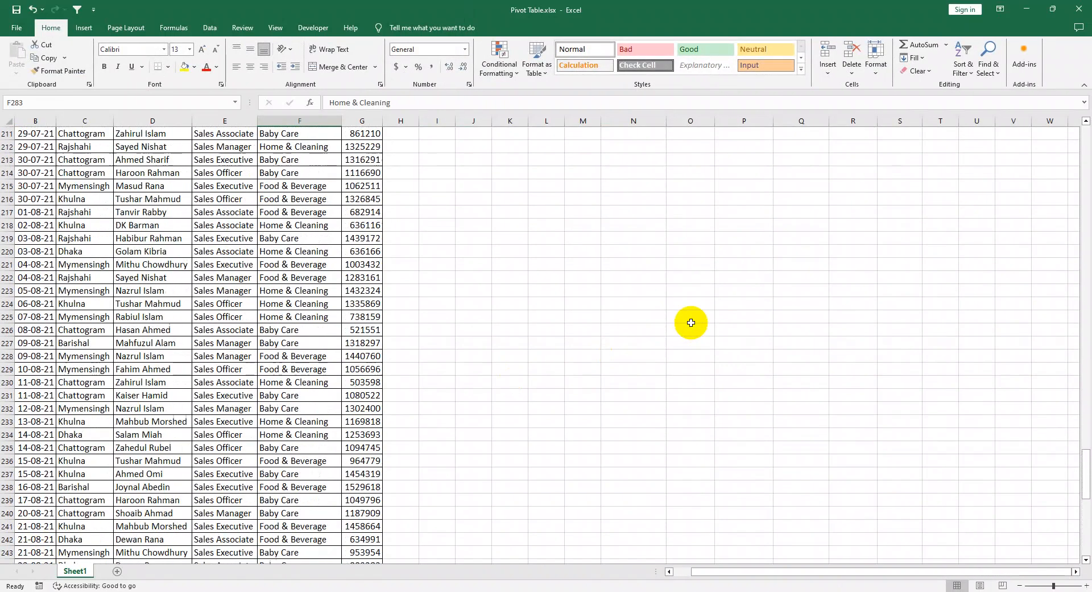
scroll(690, 323, "up", 20)
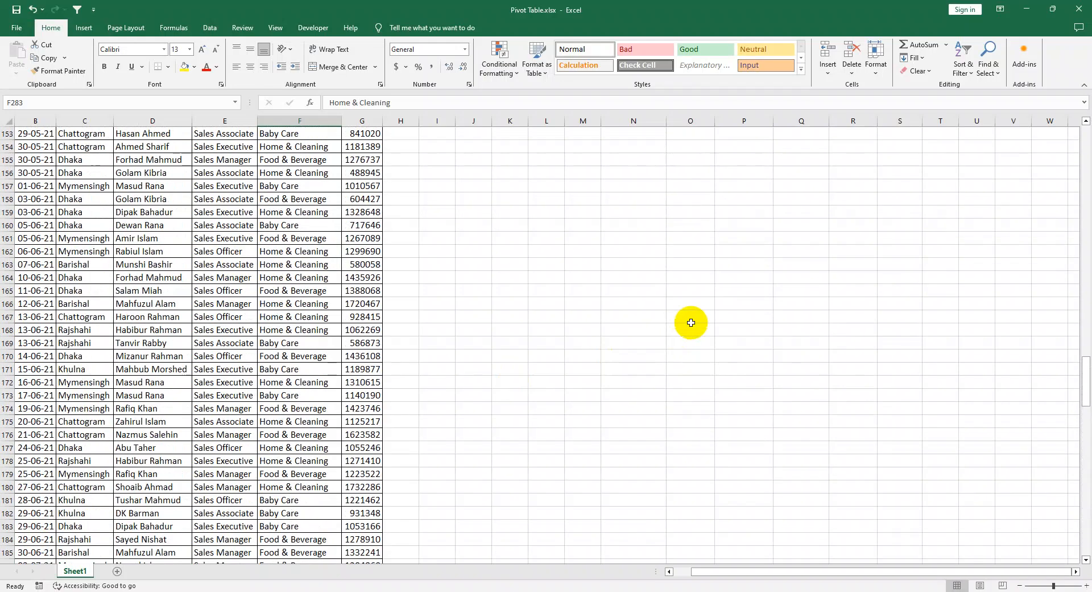
scroll(691, 323, "up", 7)
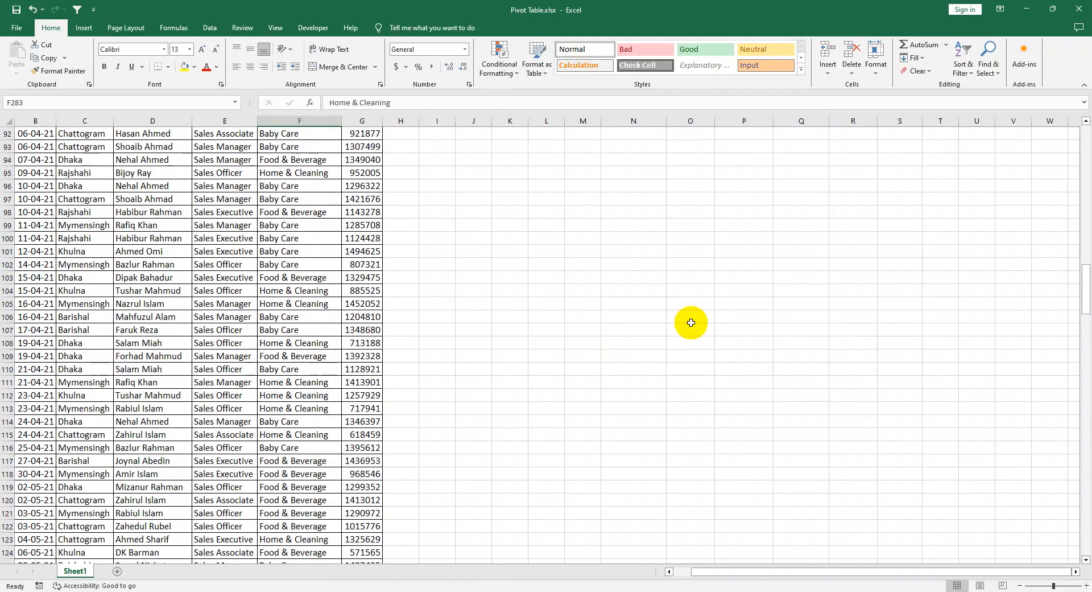
left_click_drag(722, 366, 556, 1)
left_click(853, 383)
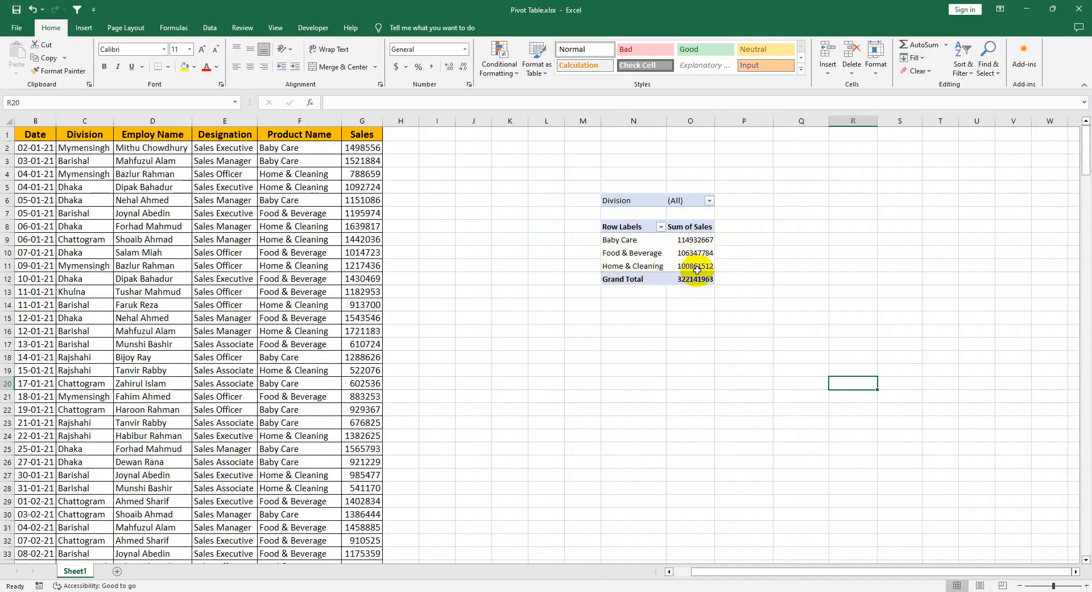
Step: Extract the detail records behind the Baby Care sales total onto a new sheet and review them
mouse_move(697, 270)
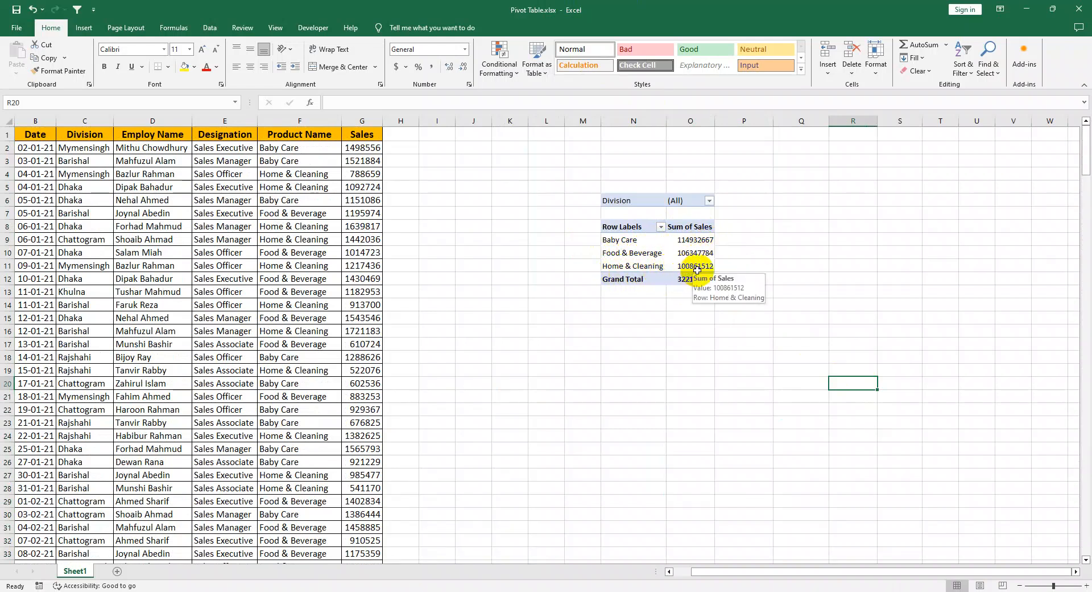
double_click(694, 242)
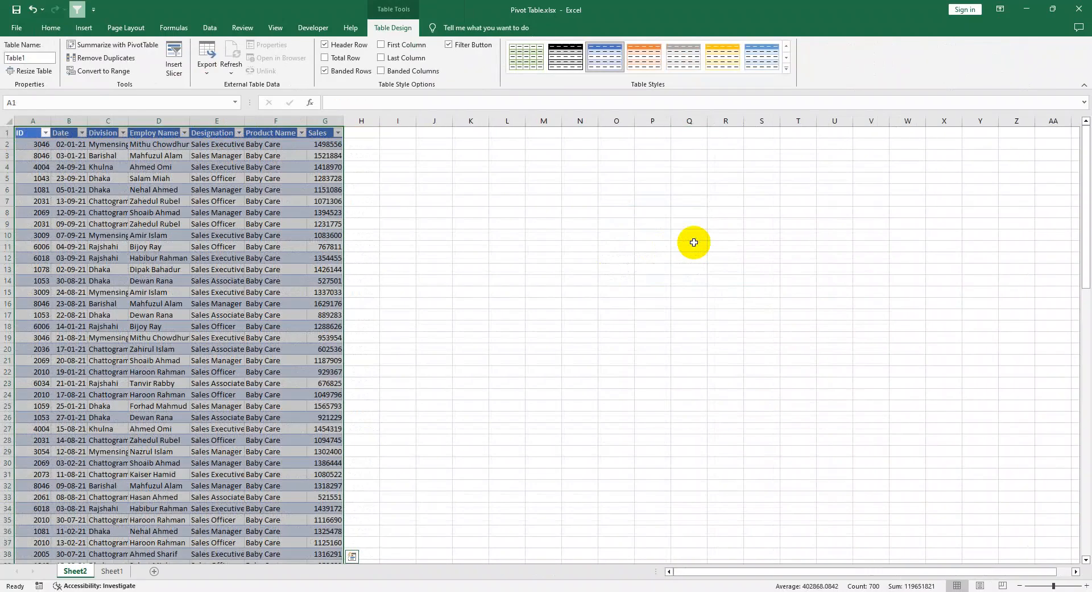
left_click_drag(273, 145, 284, 532)
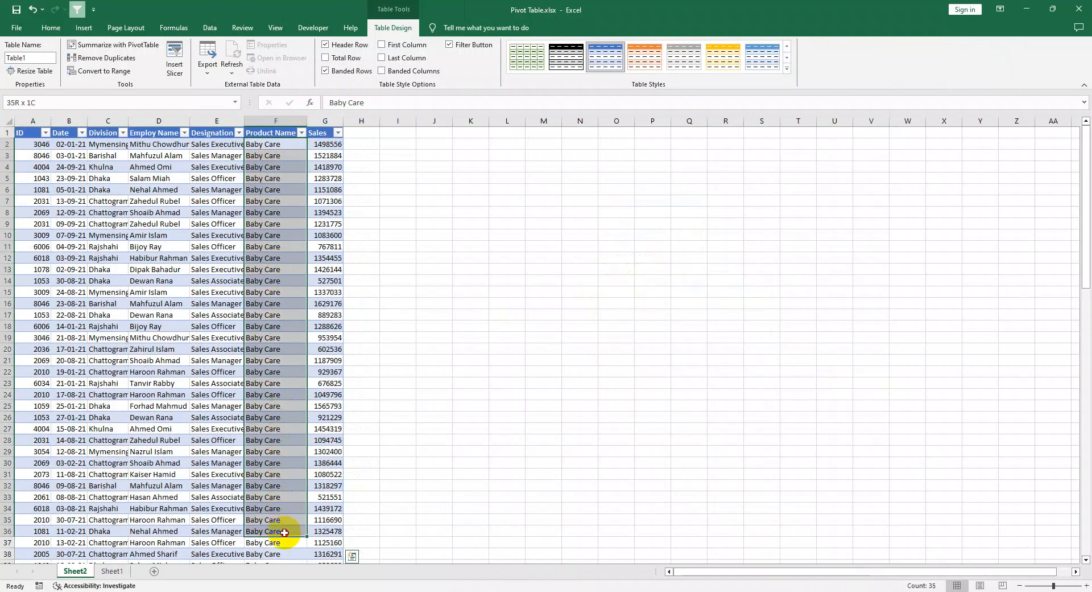
left_click(65, 213)
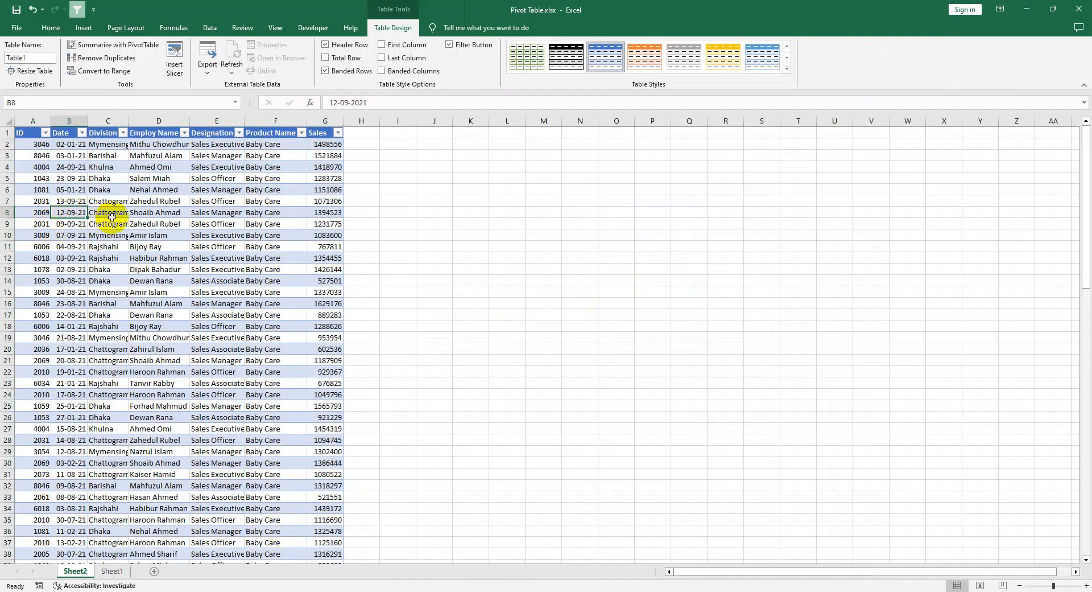
left_click_drag(121, 217, 187, 216)
left_click(226, 215)
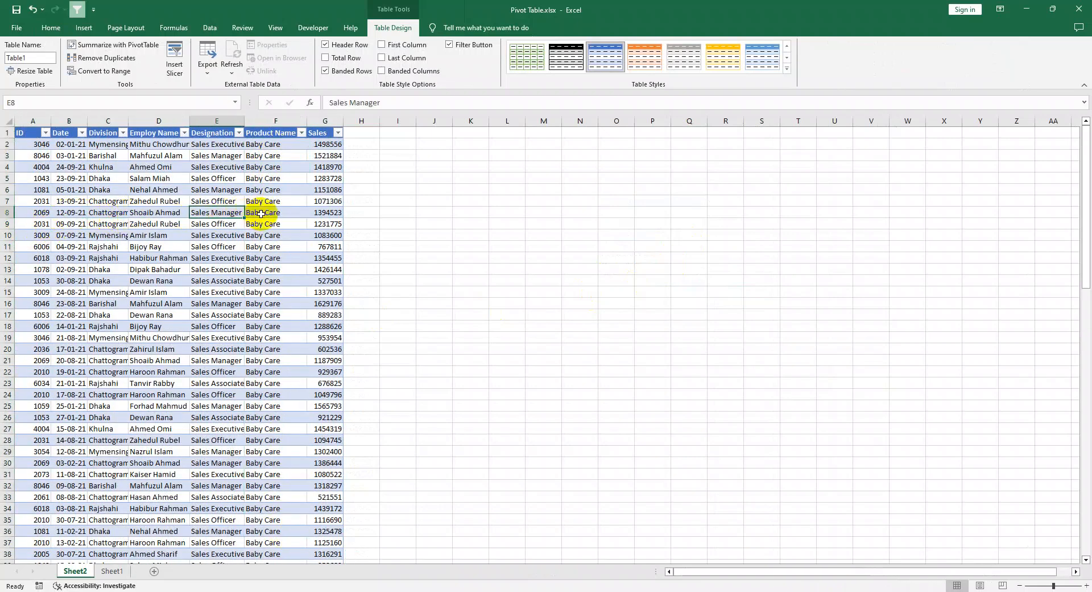
scroll(296, 211, "down", 9)
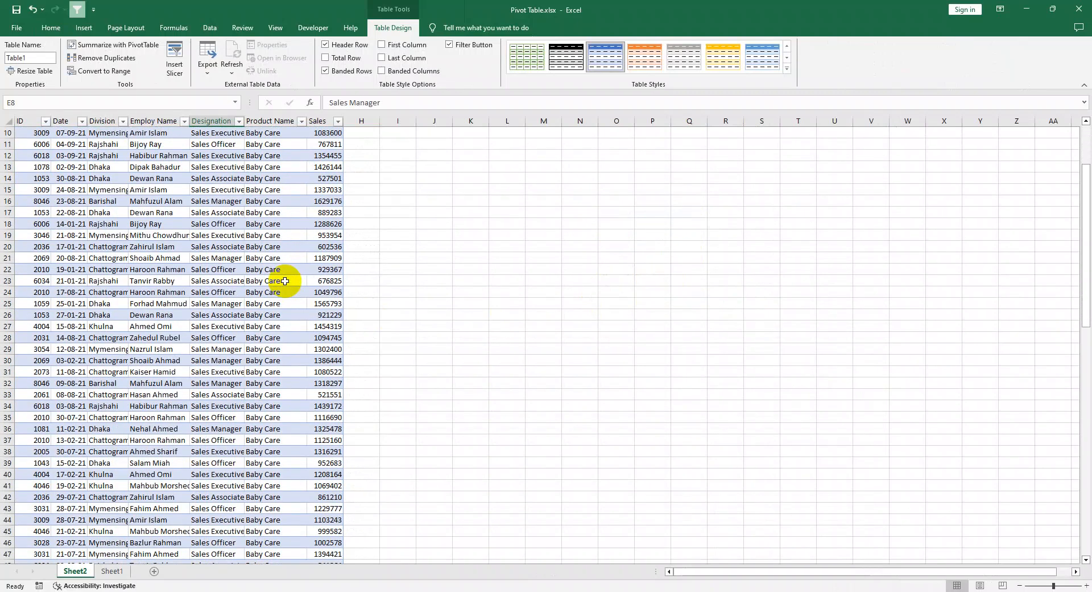
Step: Delete Sheet2, which holds the extracted Baby Care records
right_click(77, 571)
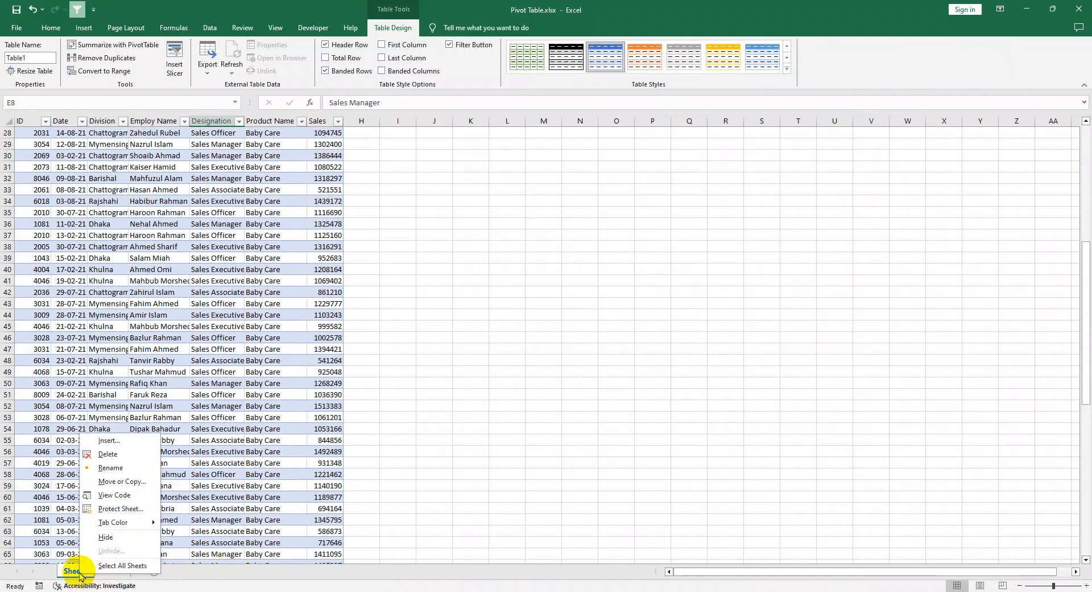
left_click(109, 453)
left_click(533, 336)
left_click(711, 384)
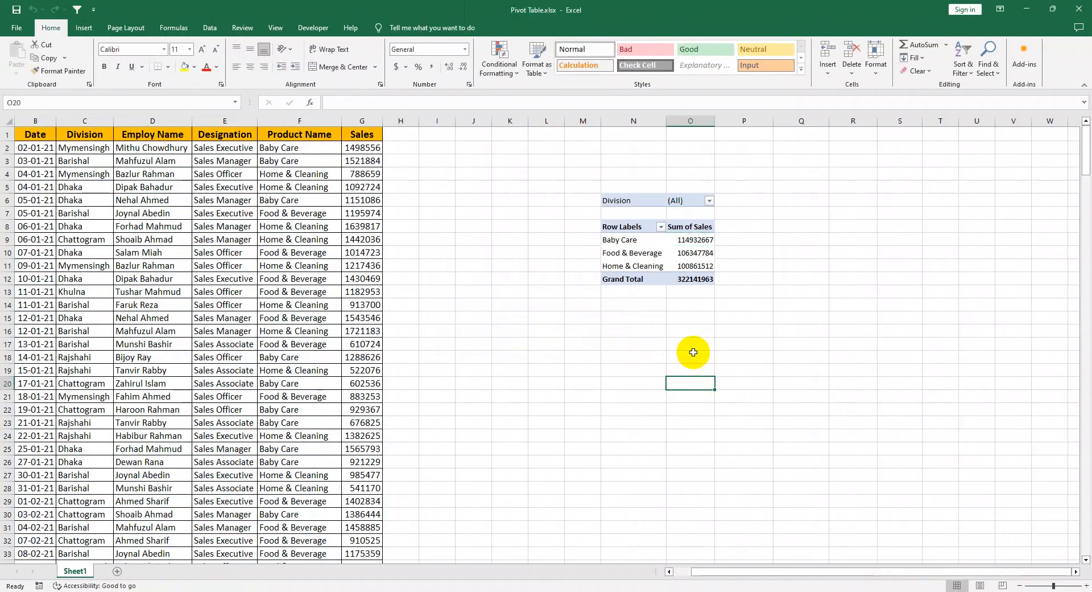
Step: Review the source sales records and the PivotTable's totals for Baby Care, Food & Beverage and Home & Cleaning
left_click_drag(364, 213, 1, 486)
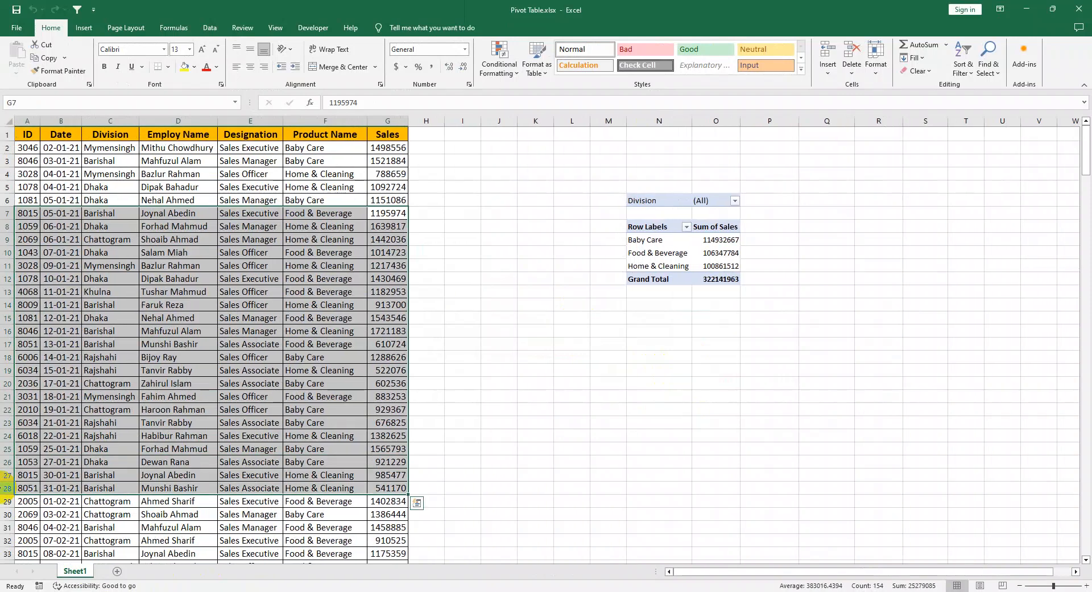
left_click(63, 462)
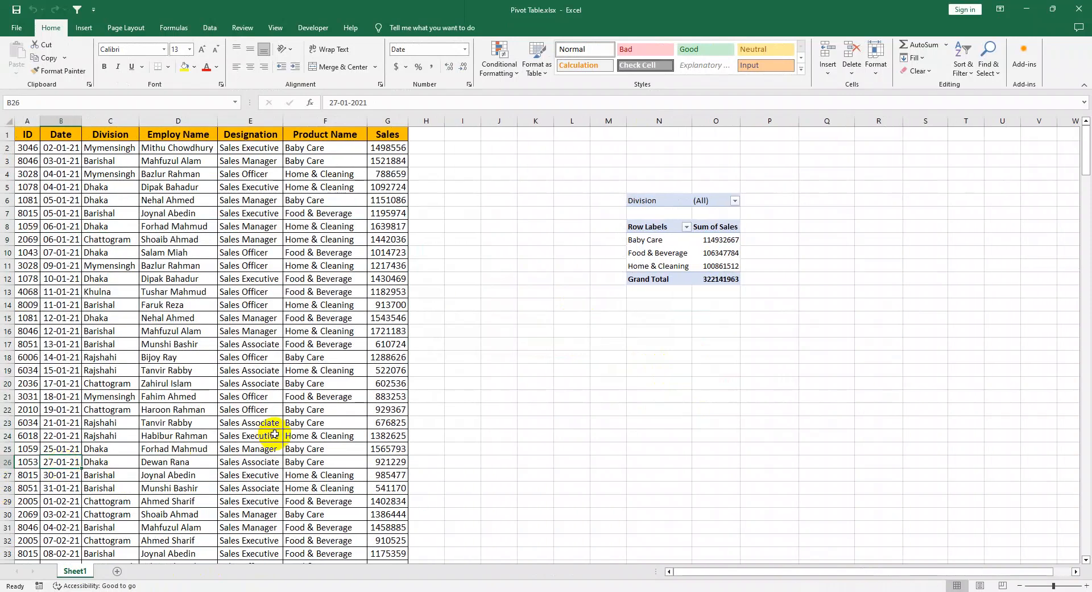
left_click_drag(646, 242, 706, 243)
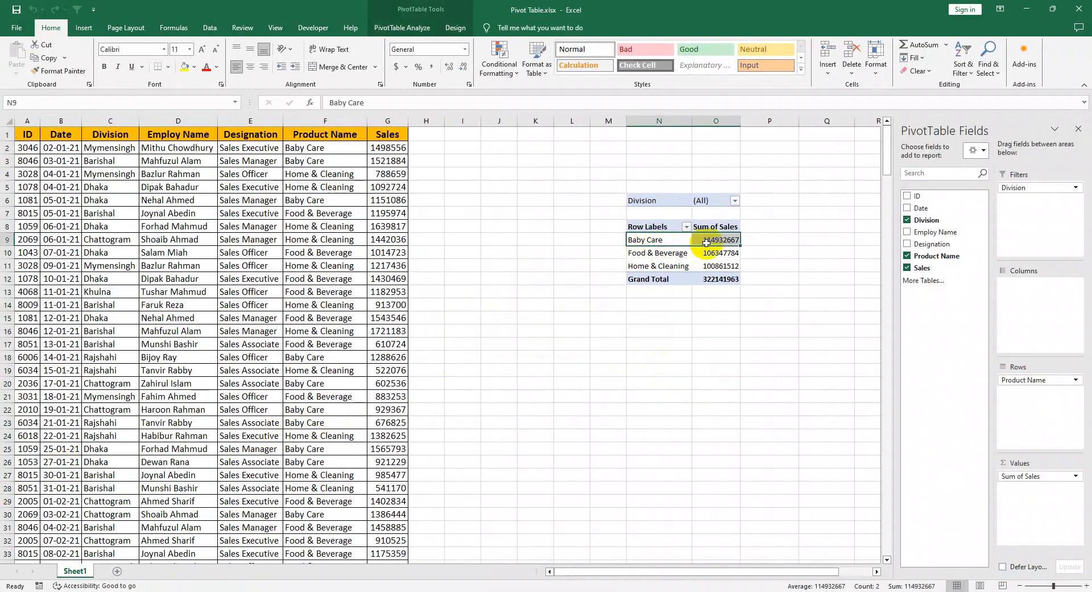
left_click(650, 260)
left_click(651, 255)
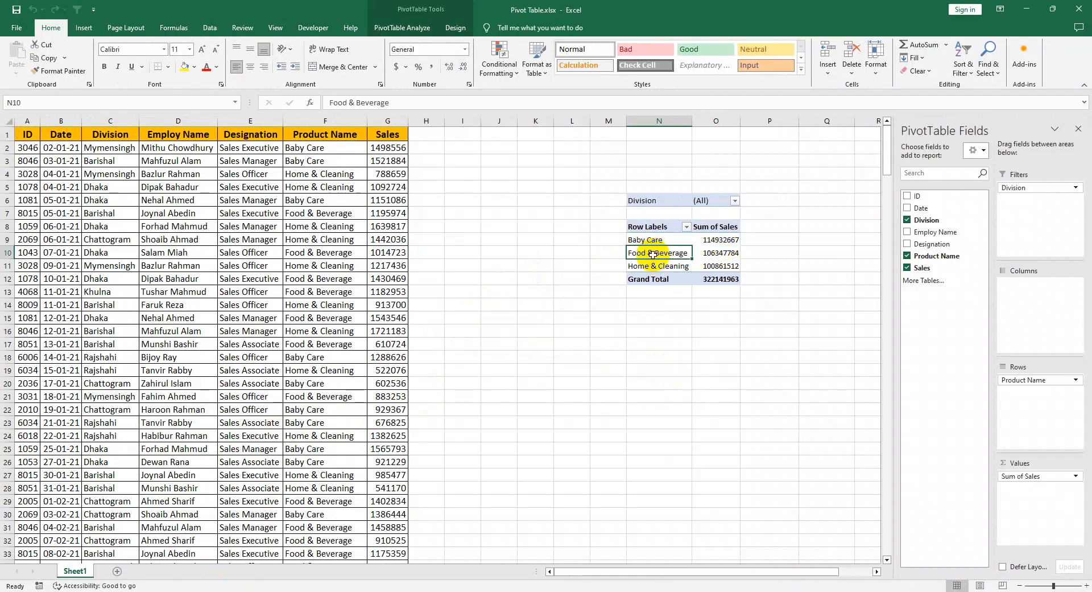
left_click(716, 252)
left_click(647, 265)
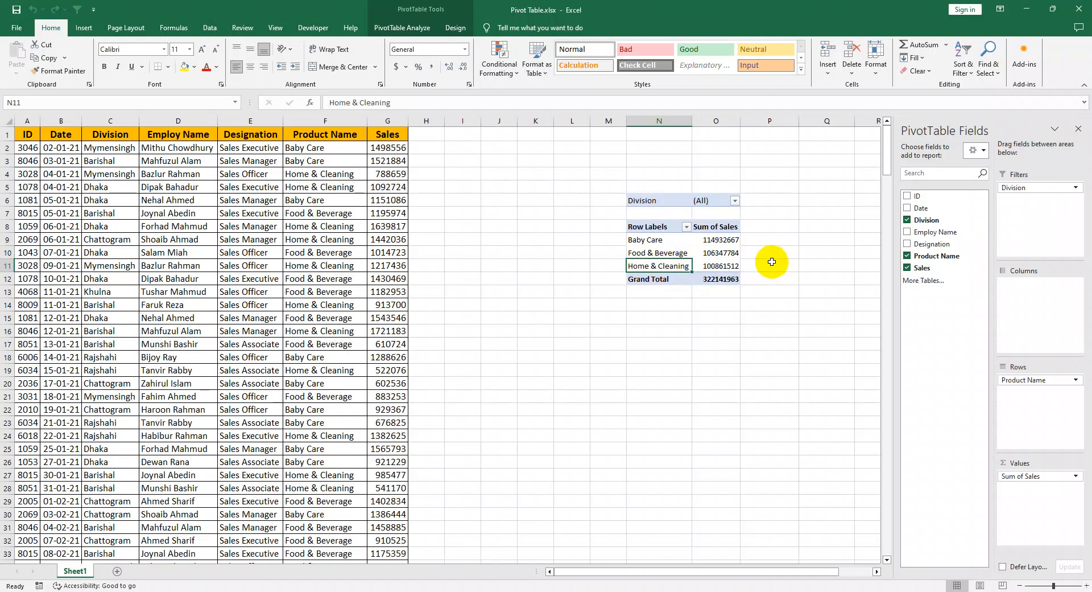
left_click(763, 338)
left_click(672, 366)
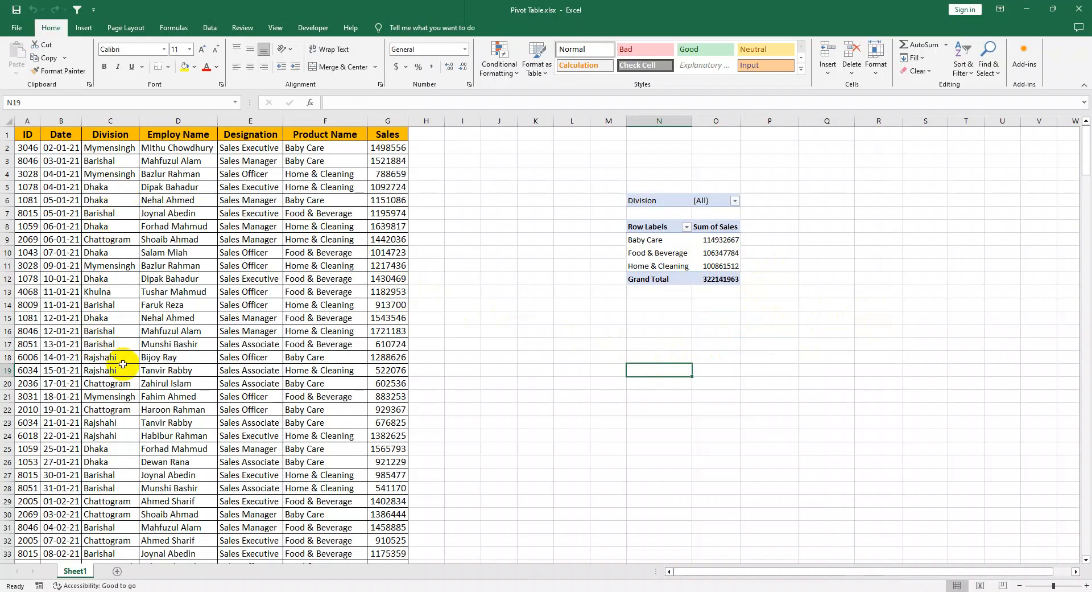
left_click(650, 357)
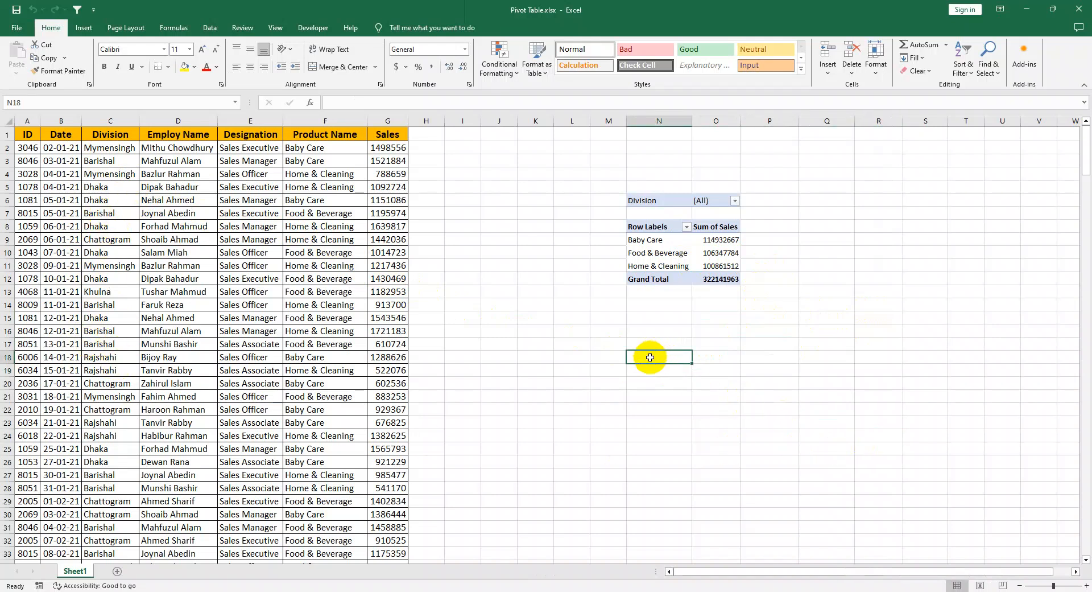
left_click(116, 134)
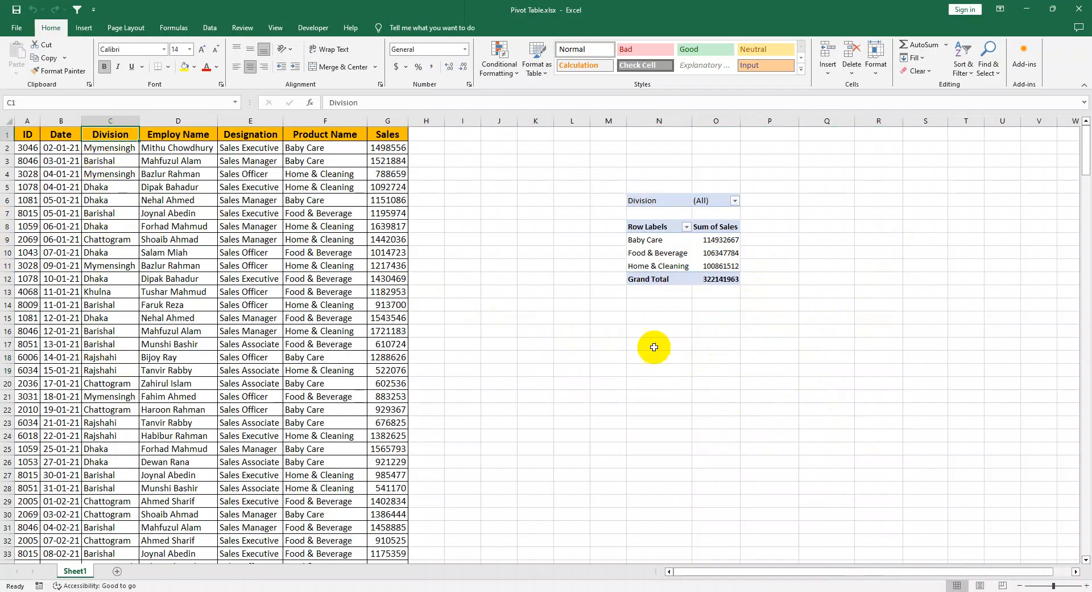
left_click(657, 379)
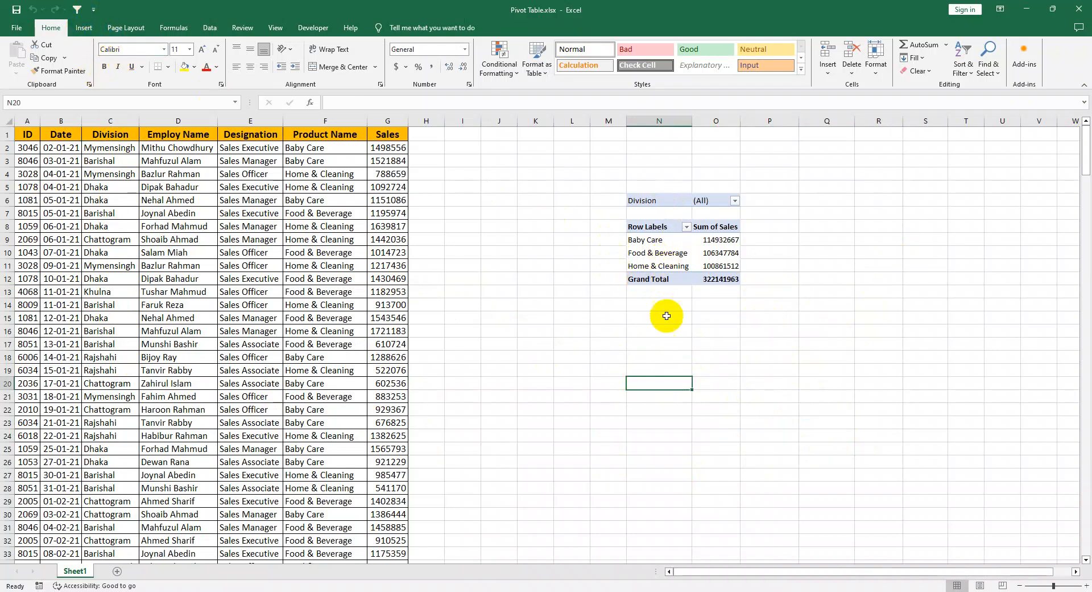
left_click(654, 356)
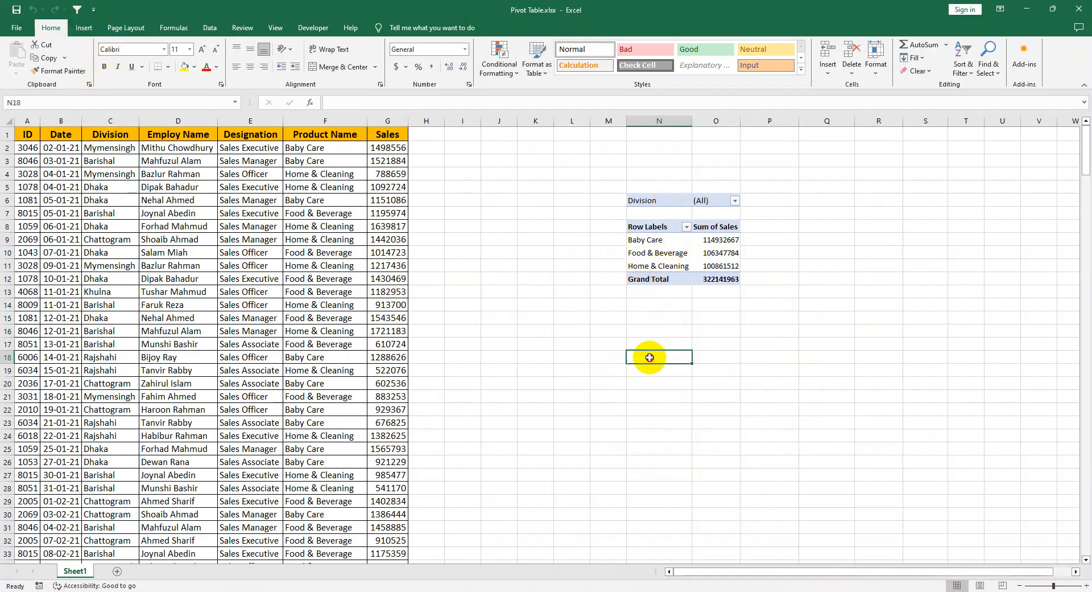
left_click(82, 30)
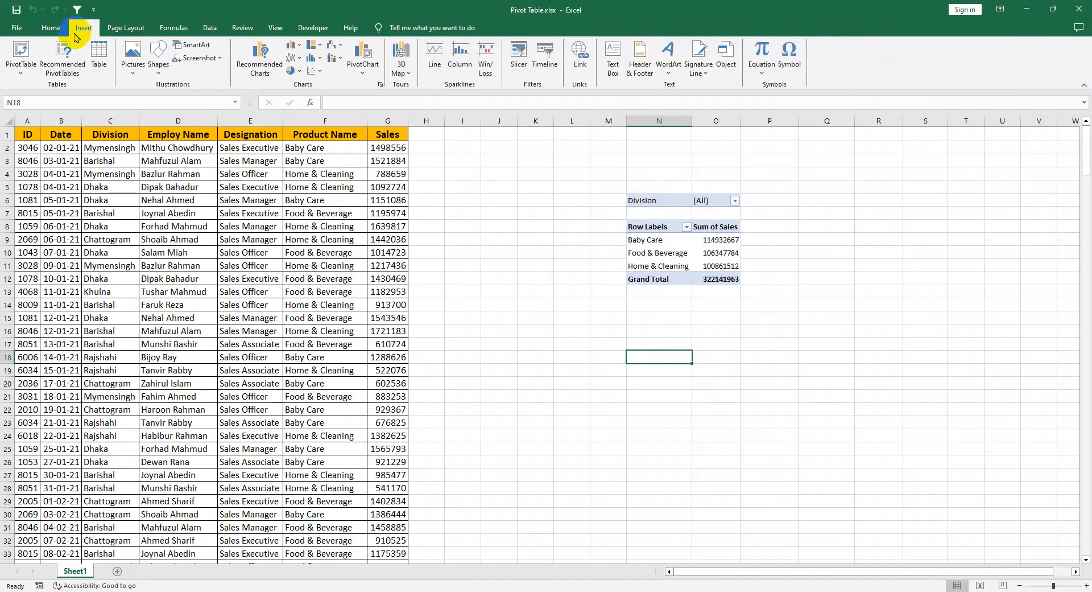
Step: Filter the PivotTable's Division to Barishal and then to Dhaka, reviewing the product sales of each
left_click(641, 318)
left_click(735, 202)
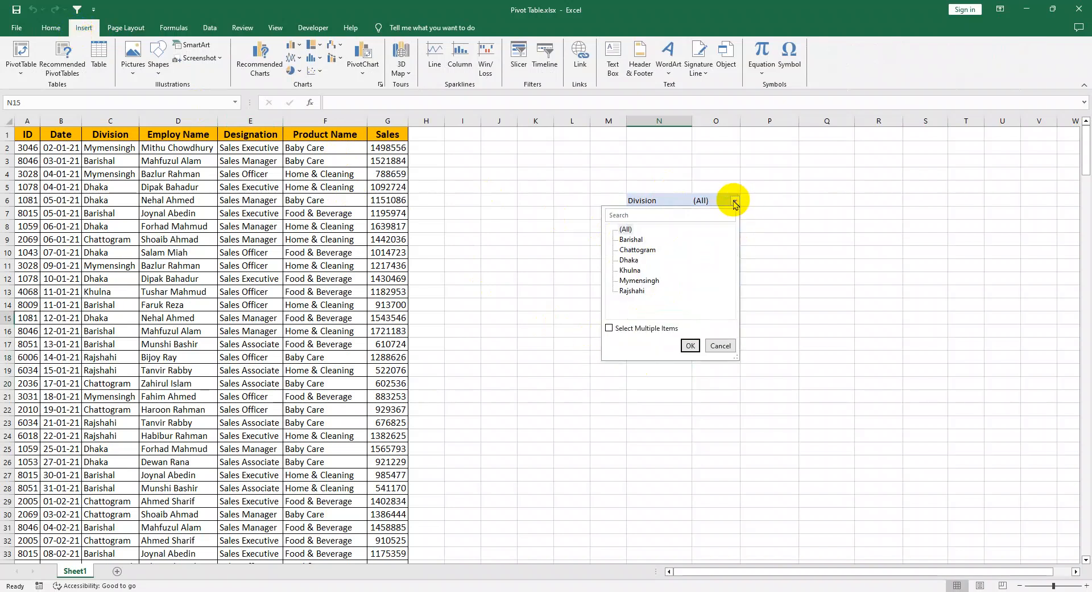
left_click(691, 346)
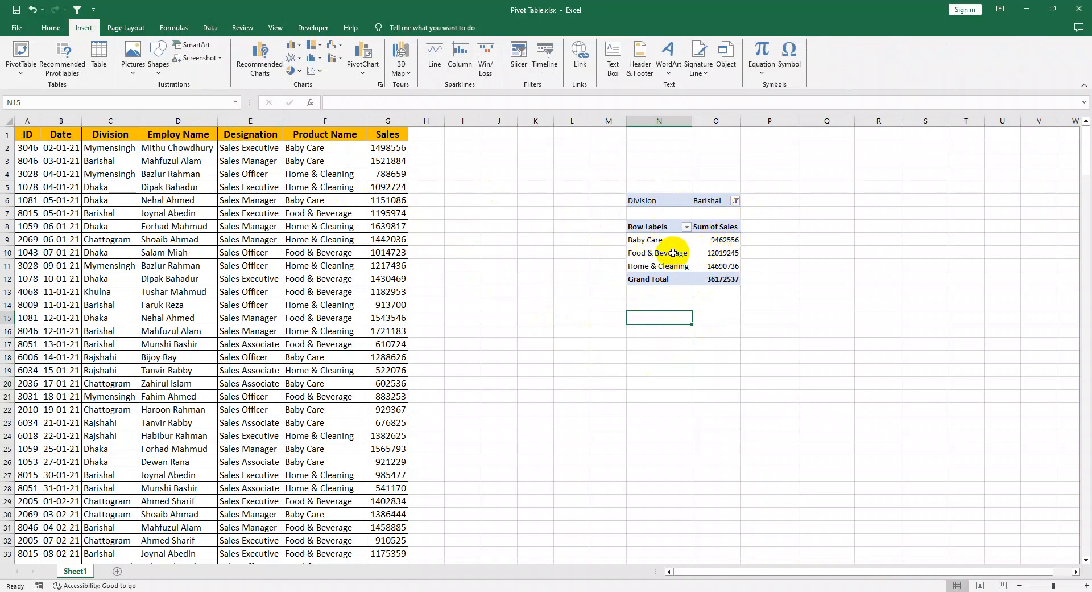
left_click(734, 202)
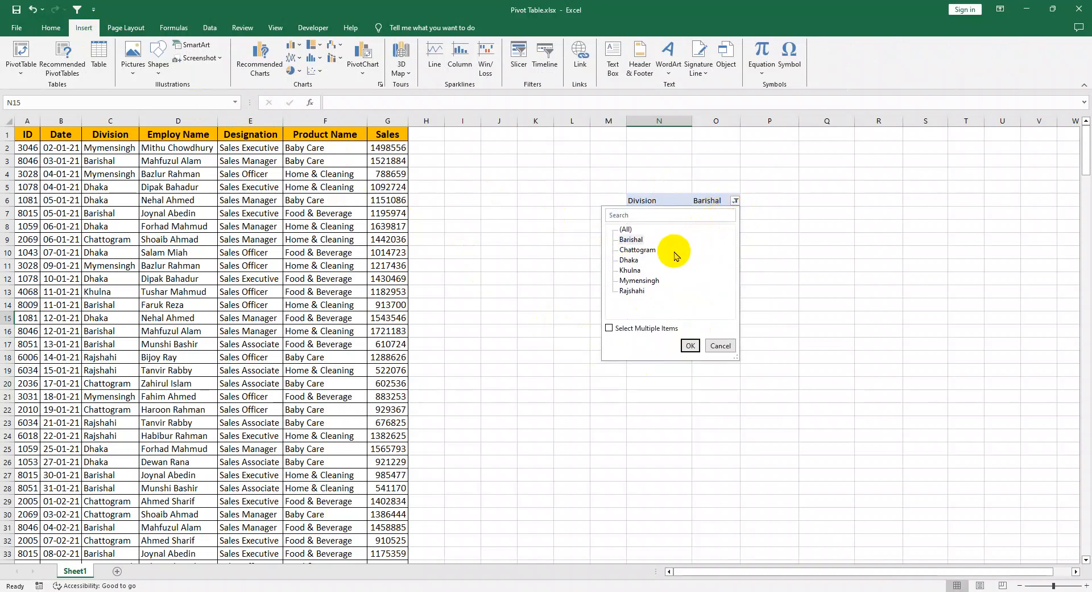
left_click(629, 260)
left_click(690, 345)
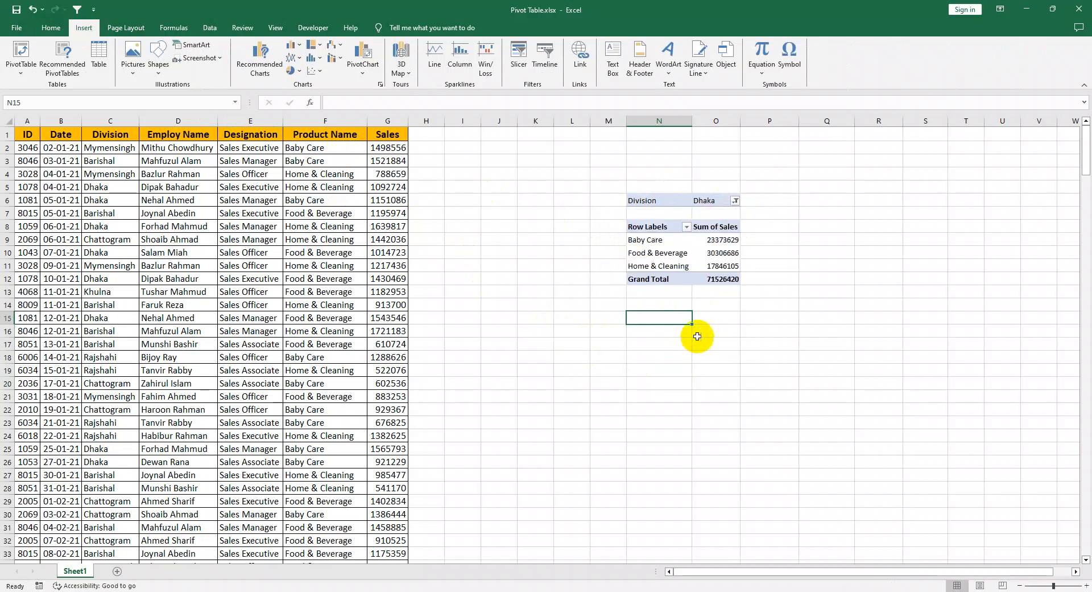
Step: Switch the PivotTable's Division filter to Mymensingh and then to Rajshahi, reviewing the product sales of each
left_click(734, 203)
left_click(642, 283)
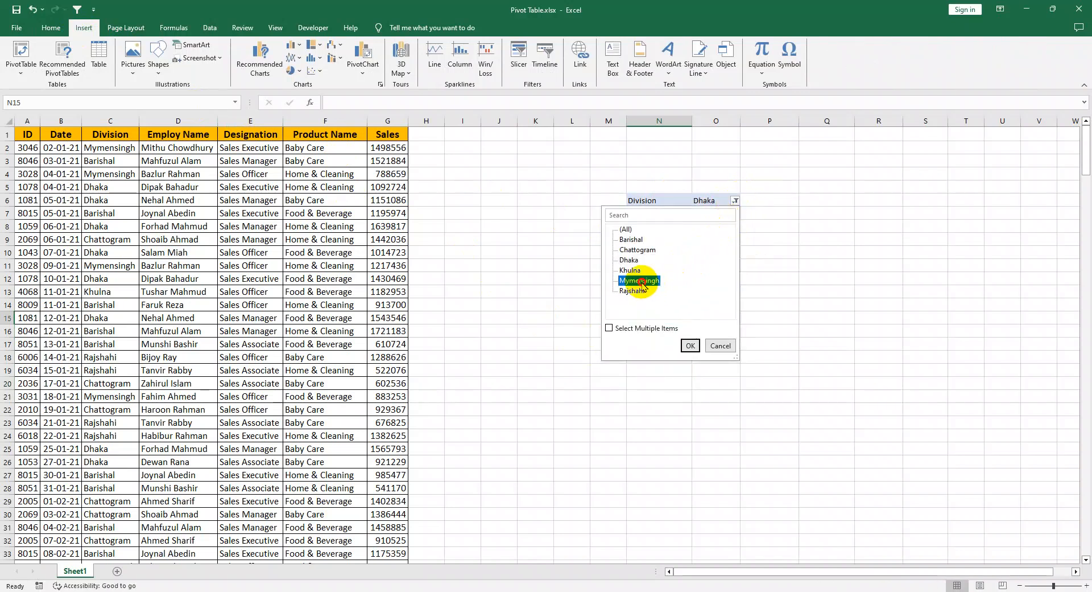
left_click(692, 343)
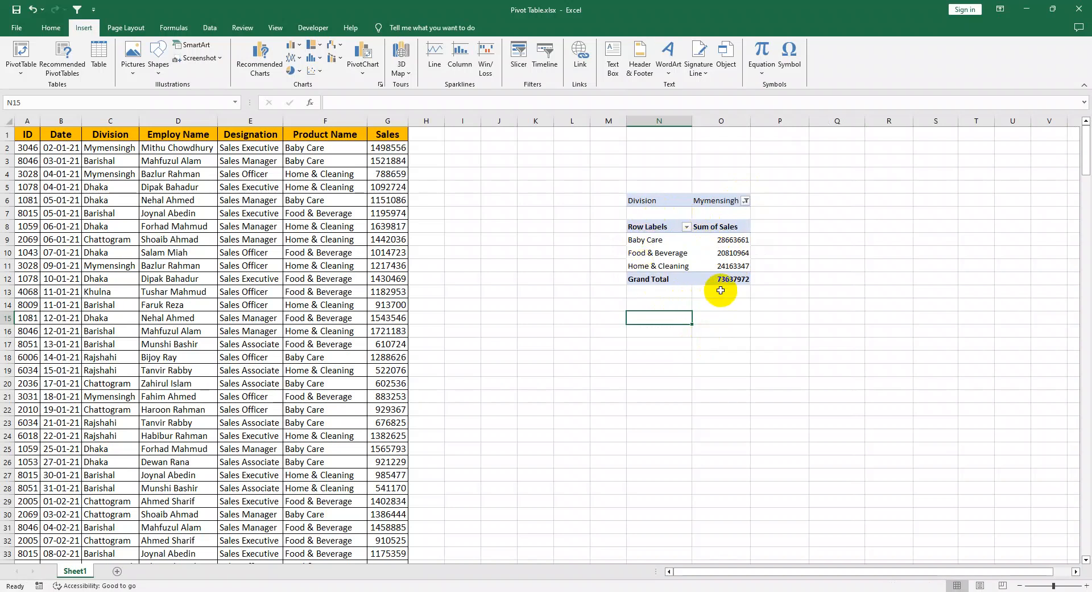
left_click(745, 202)
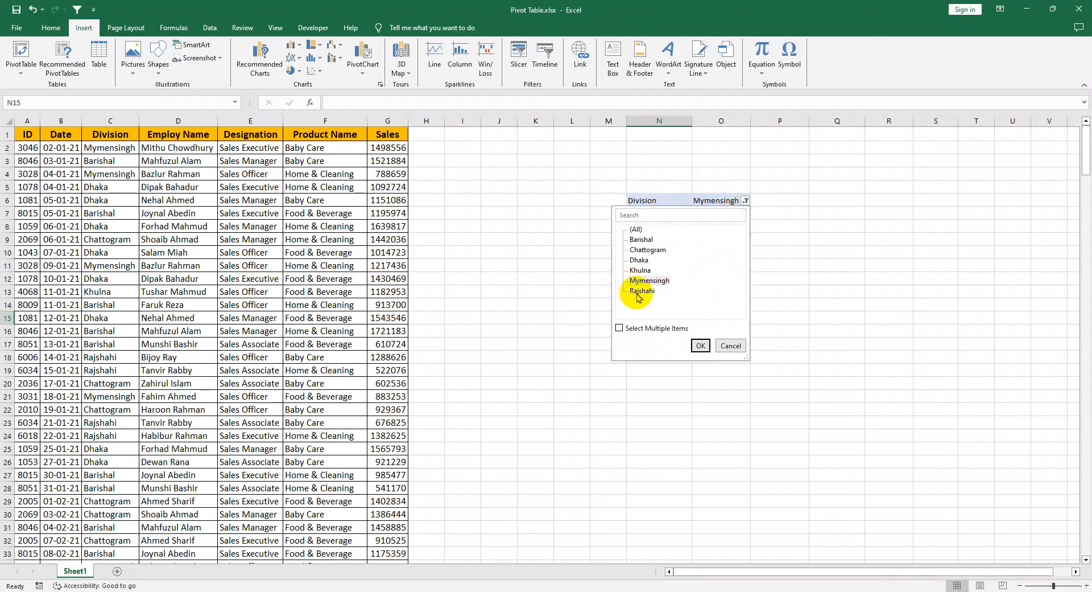
left_click(700, 345)
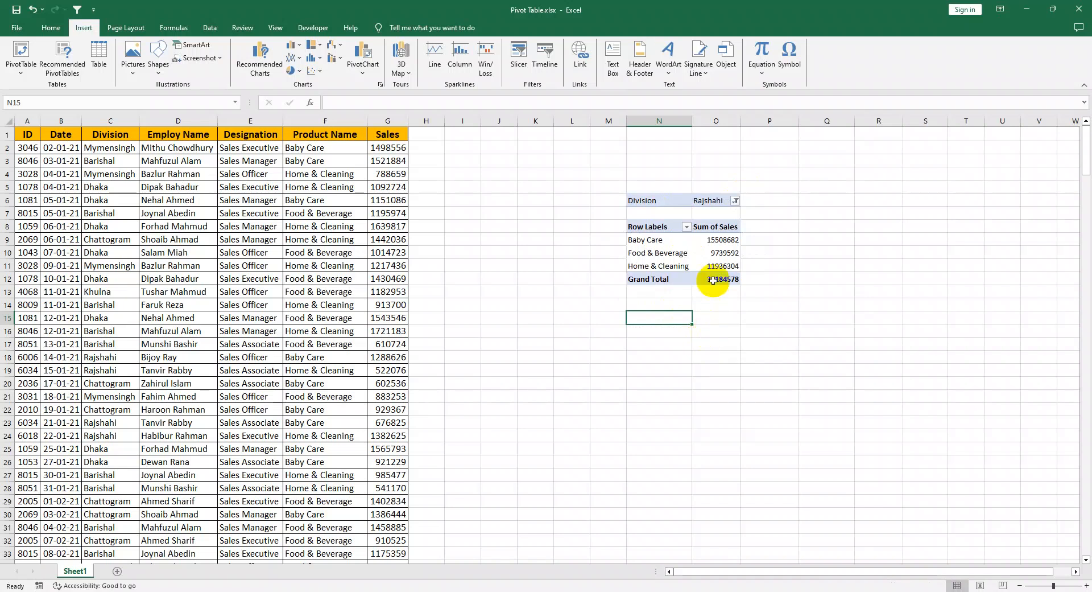
Step: Set the PivotTable's Division filter to Chattogram
left_click(737, 202)
left_click(639, 250)
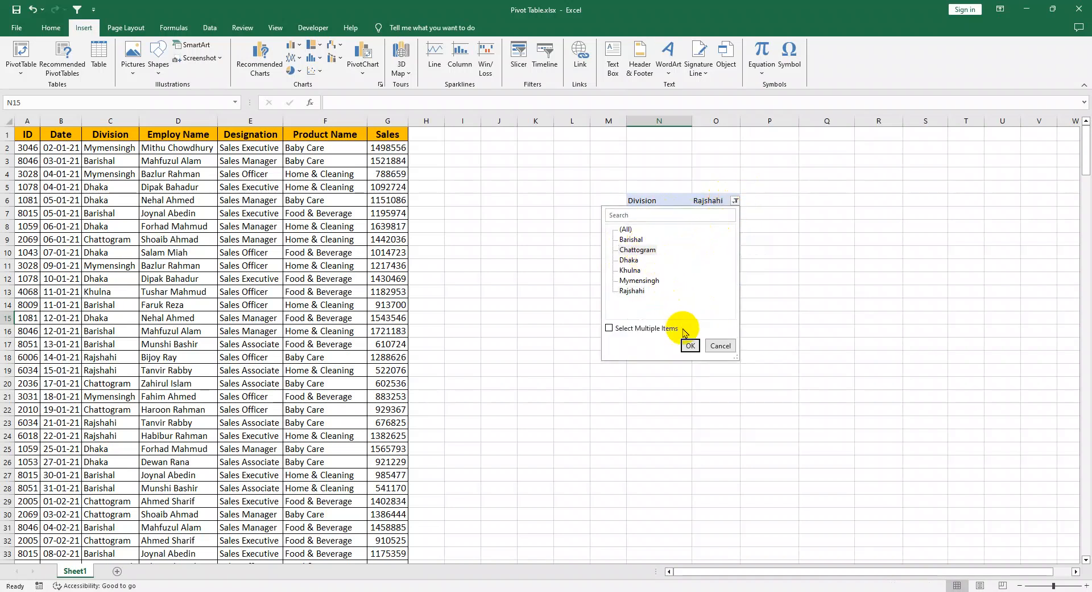
left_click(689, 345)
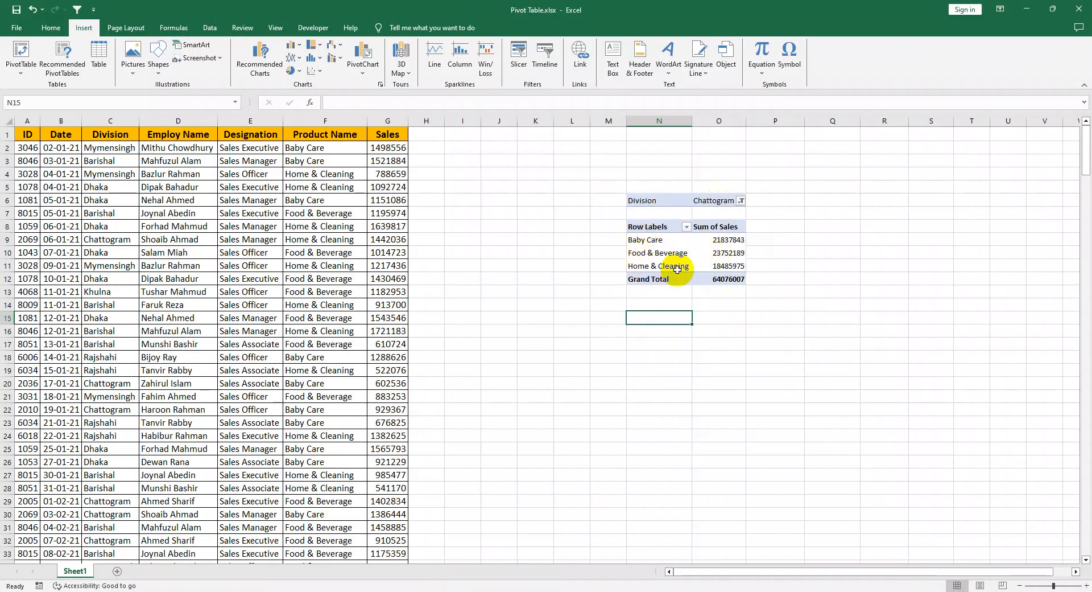
left_click(666, 370)
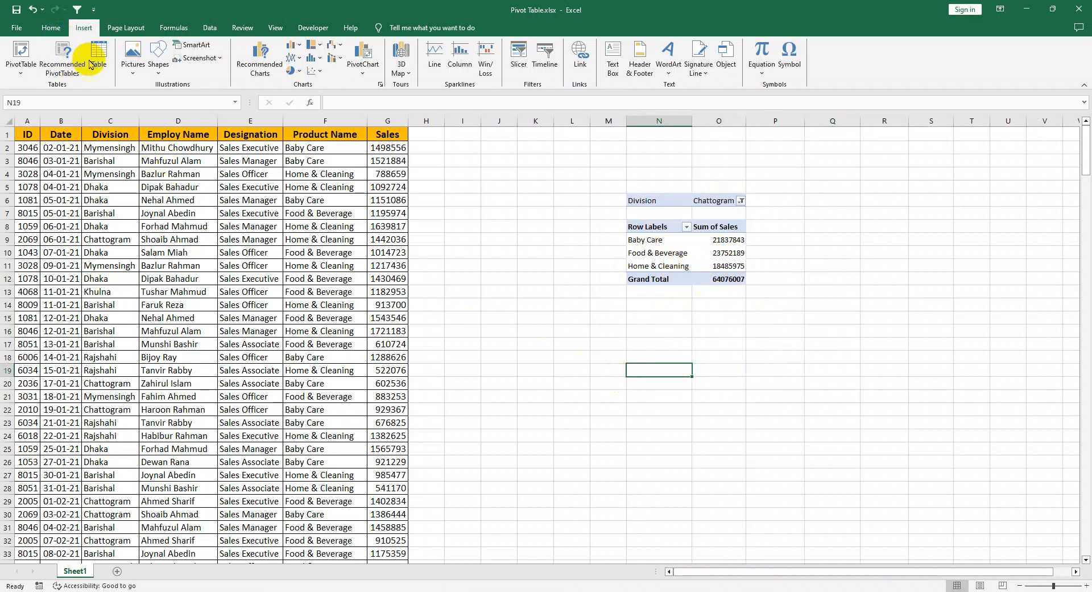
Step: Insert a second PivotTable on a new worksheet, based on the source range Sheet1!$A$1:$G$283
left_click(25, 60)
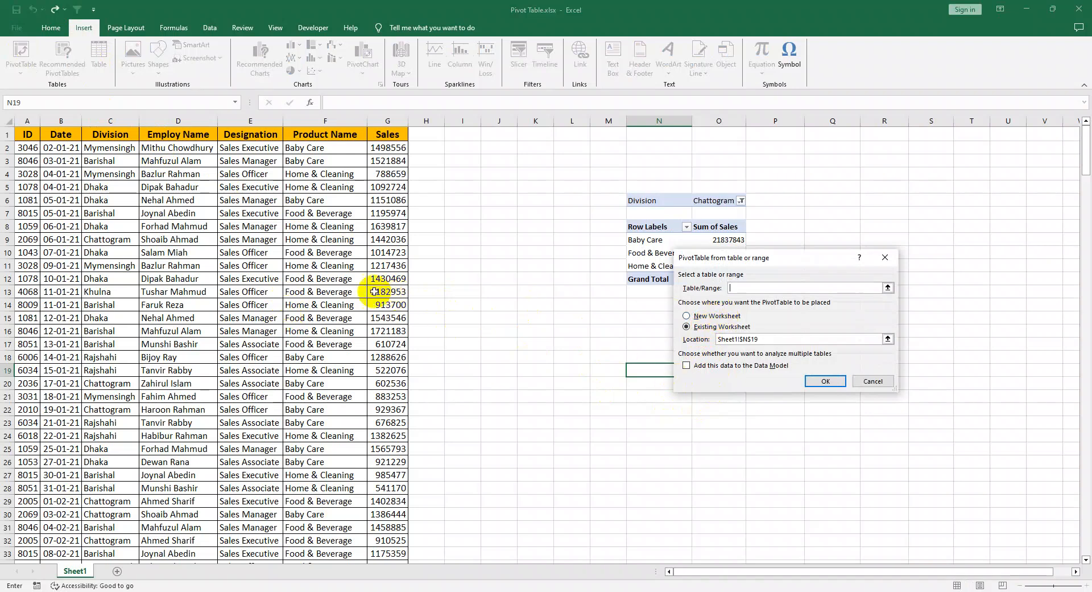
left_click(873, 380)
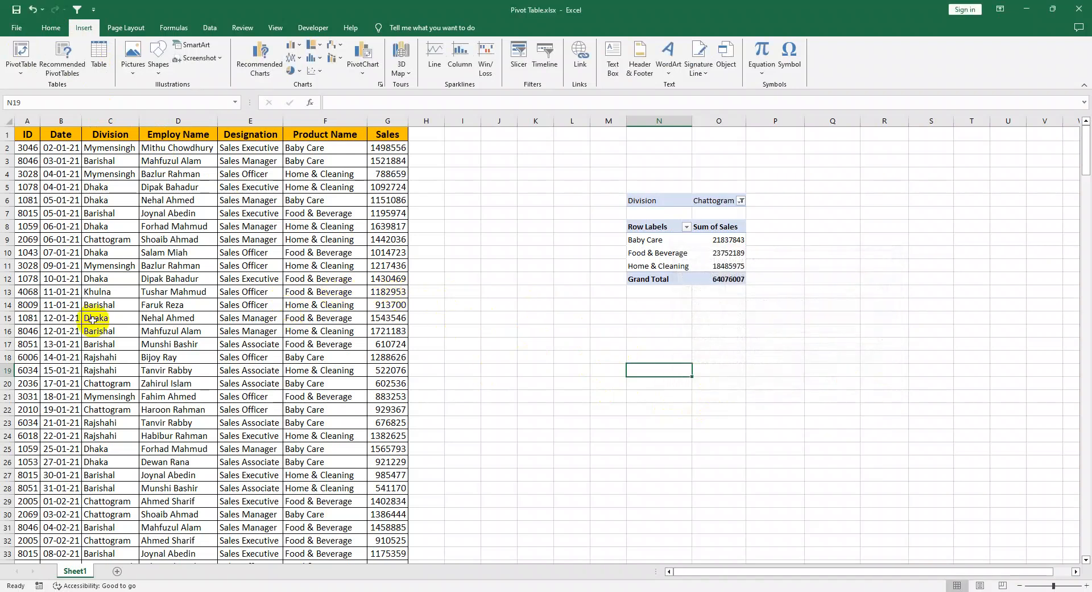
left_click(34, 265)
left_click(105, 265)
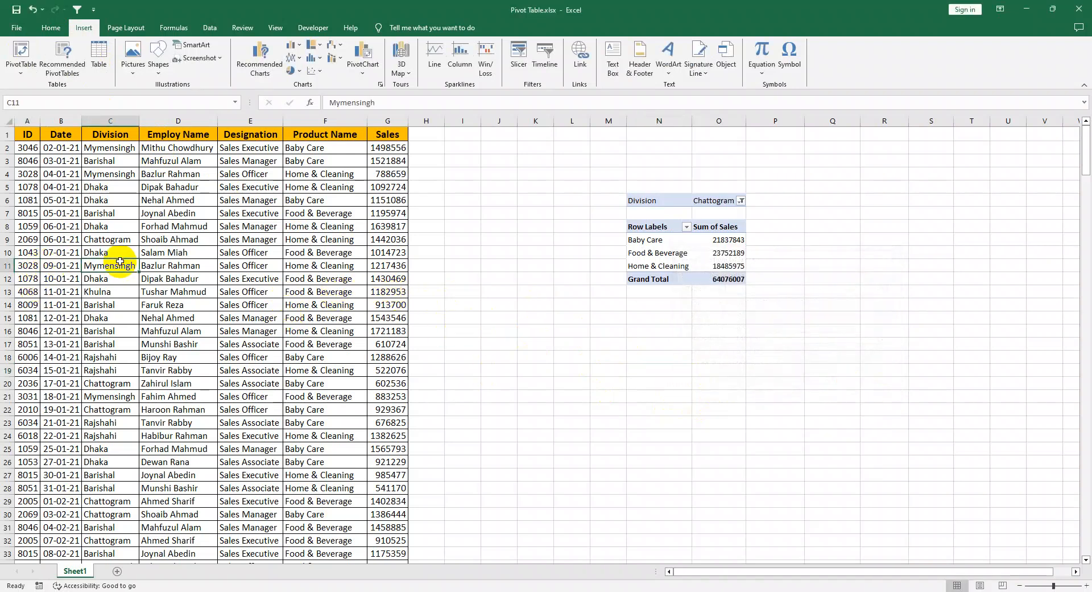
left_click(20, 54)
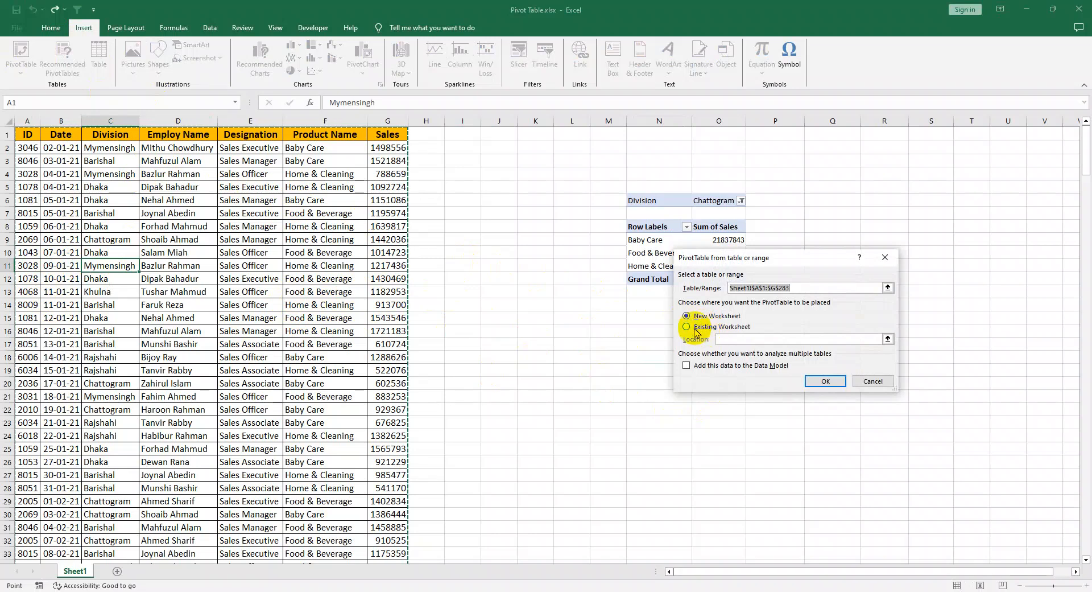
left_click(687, 326)
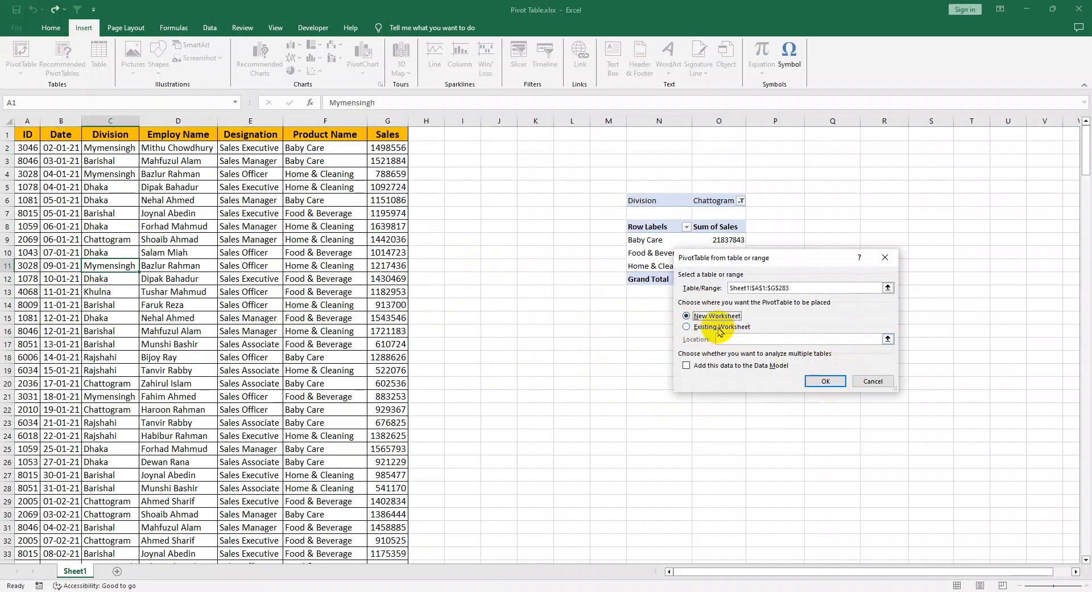
left_click(827, 382)
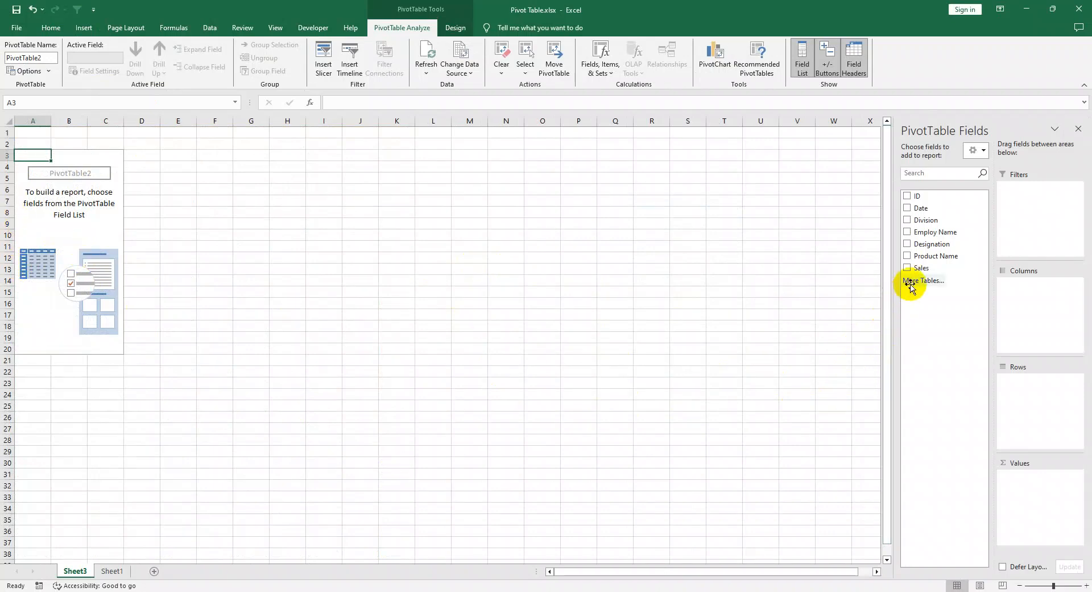
Step: Lay out the new PivotTable with Sales as values, Date as rows and Product Name as the report filter
left_click_drag(916, 267, 1043, 505)
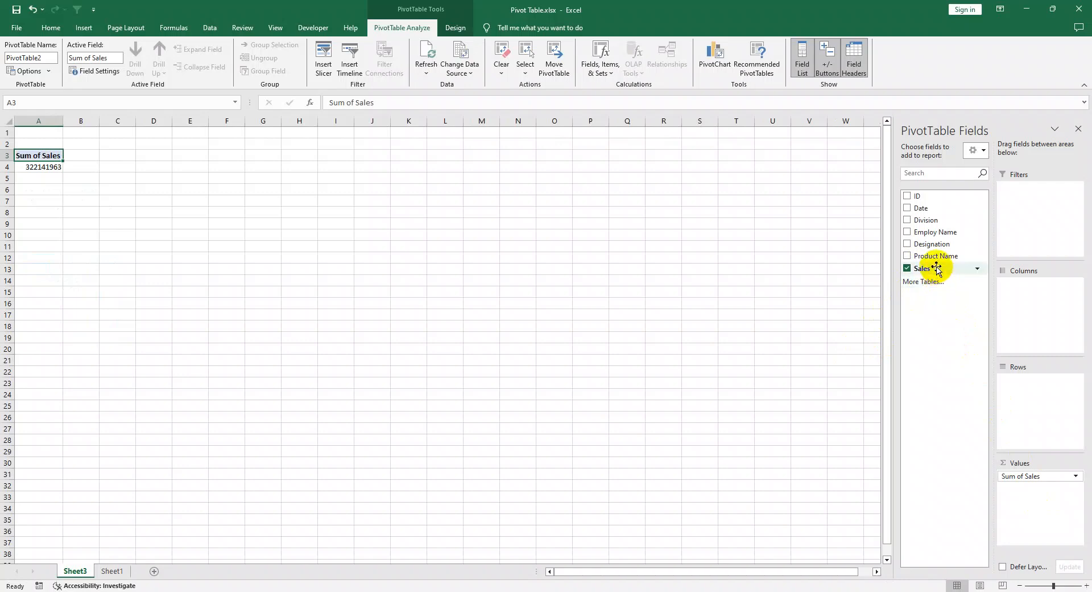
left_click_drag(921, 208, 1030, 396)
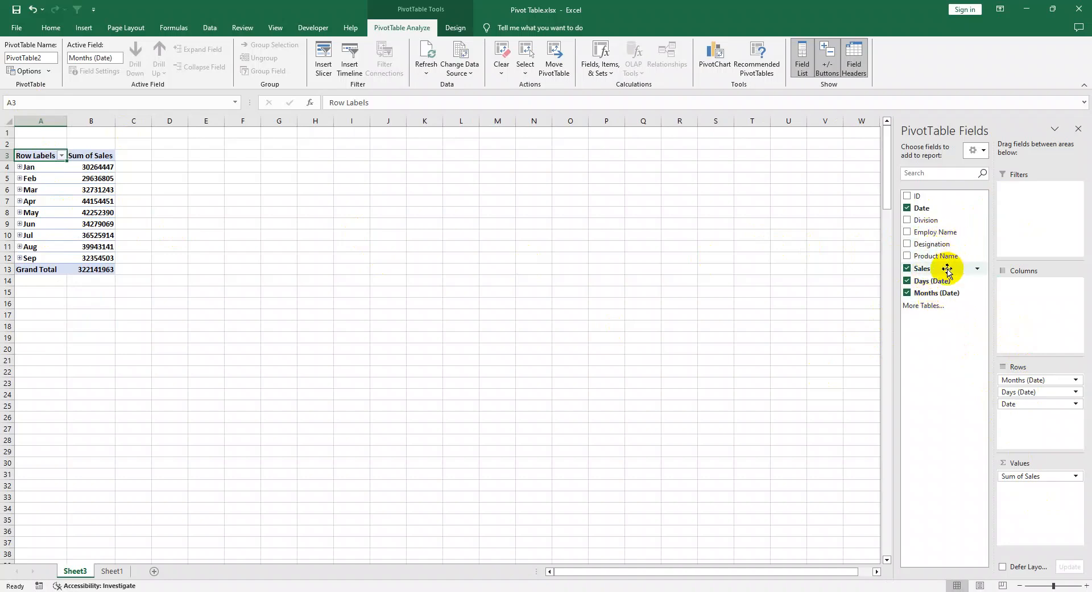
left_click_drag(929, 256, 1042, 202)
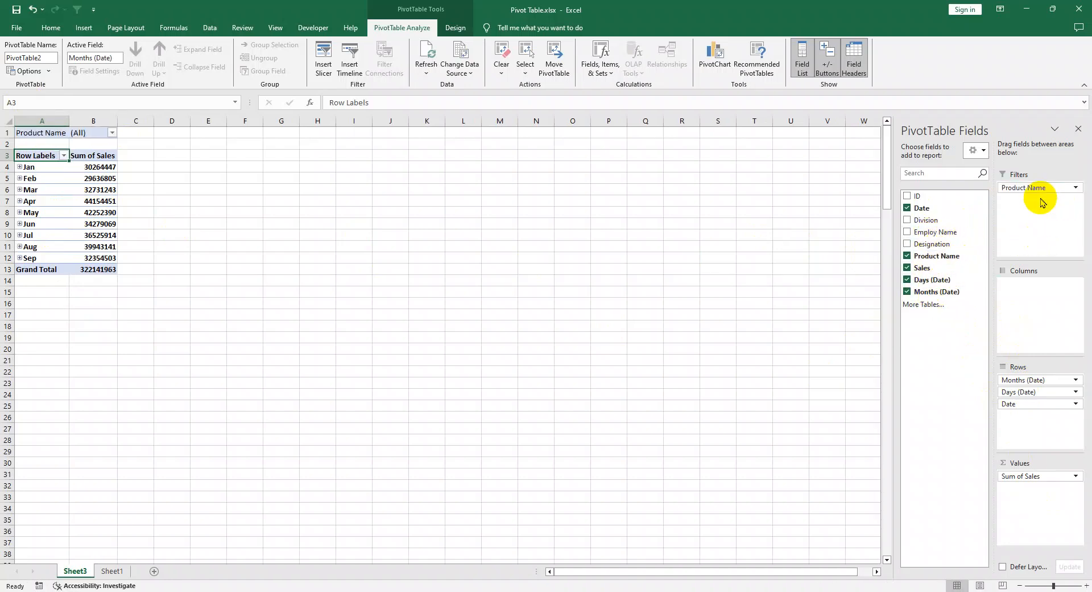
Step: Hide the PivotTable field list and select the March sales total in the monthly PivotTable
left_click(1077, 130)
left_click(126, 237)
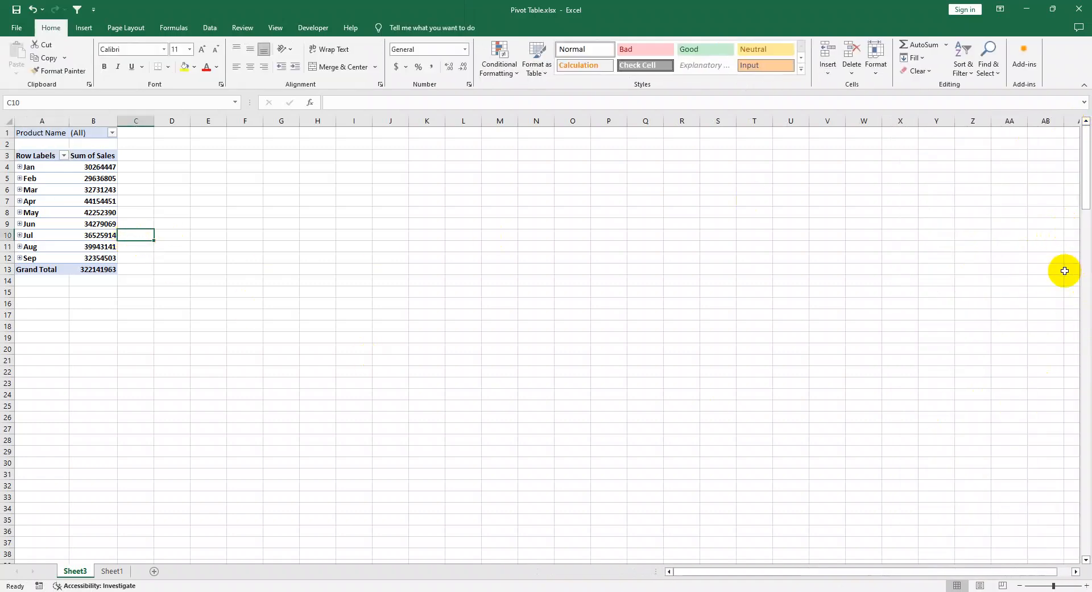
left_click(104, 191)
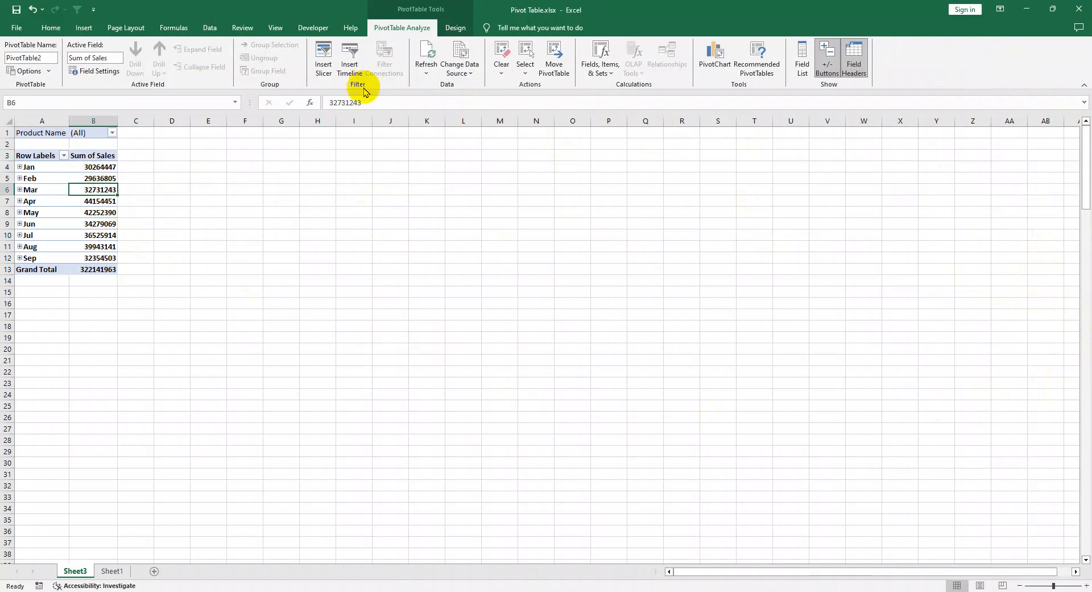
left_click(349, 67)
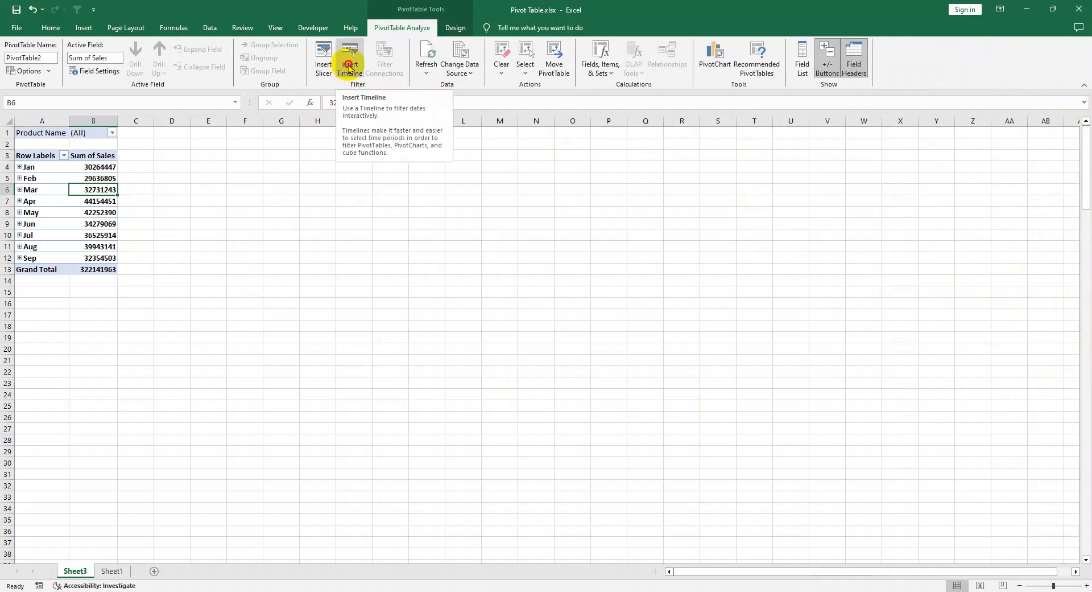
left_click(840, 245)
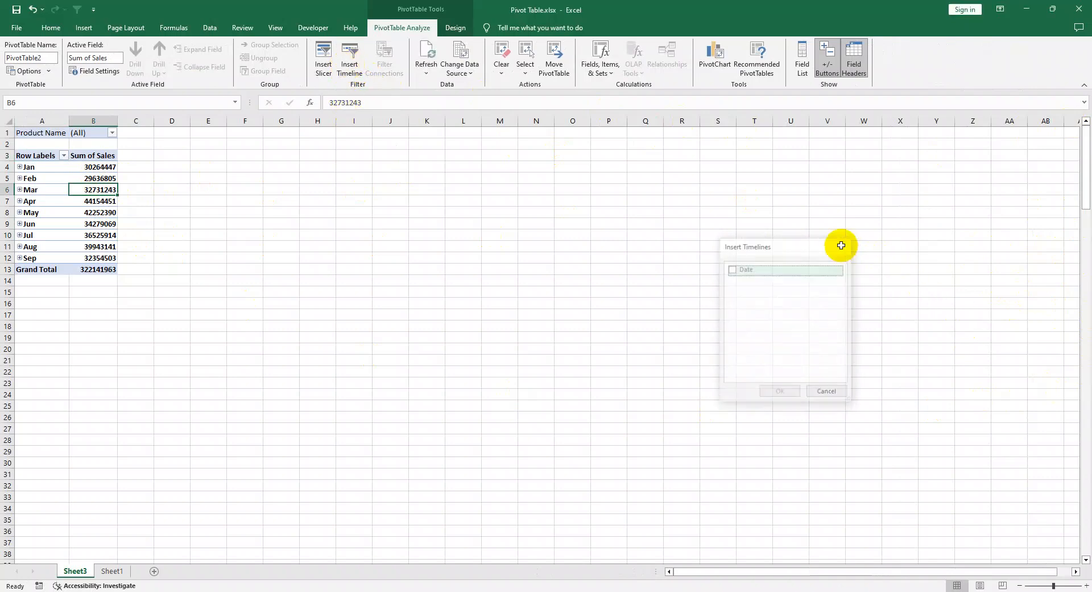
left_click(33, 73)
left_click(895, 420)
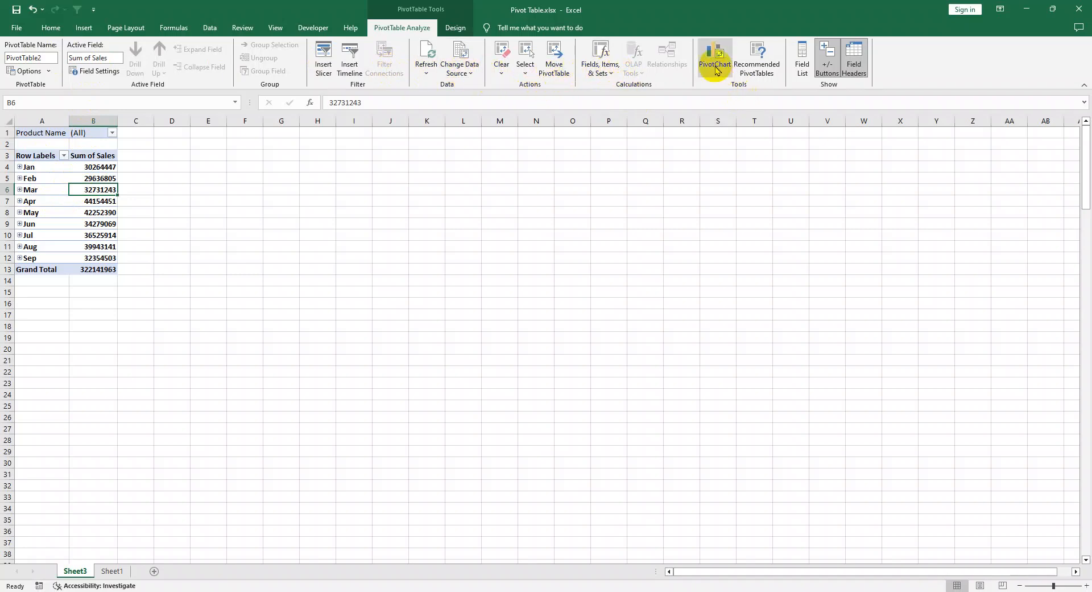
Step: Show the PivotTable field list again for the monthly PivotTable
left_click(799, 64)
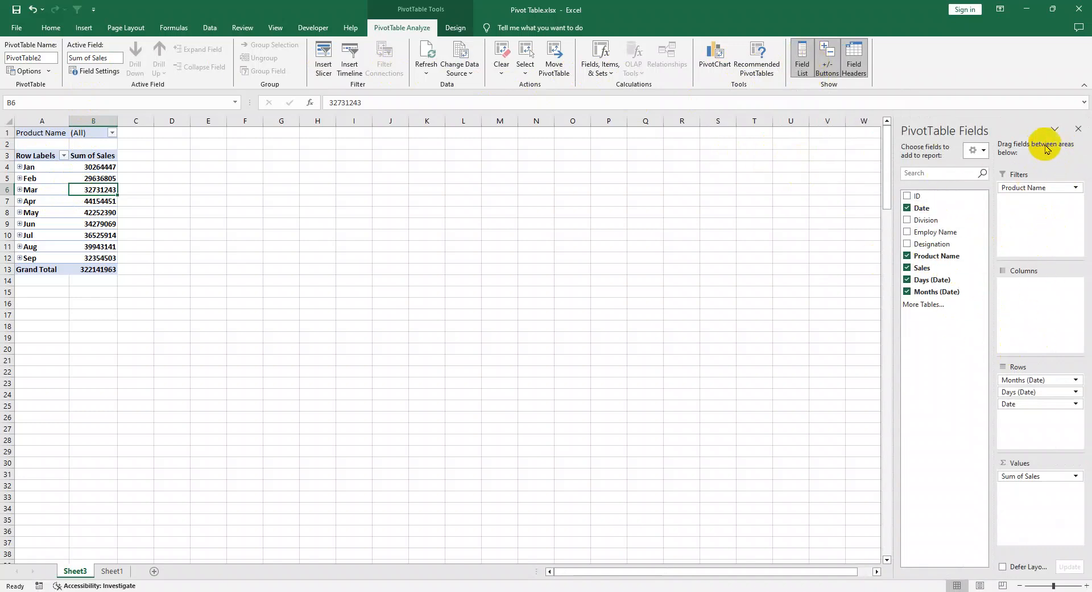
left_click(1079, 129)
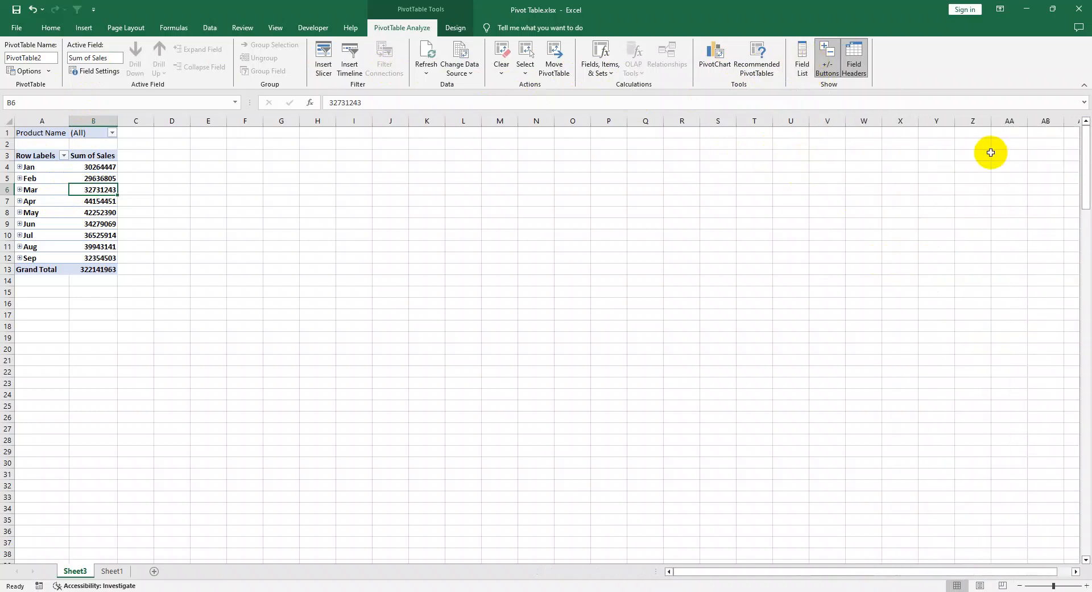
left_click(801, 70)
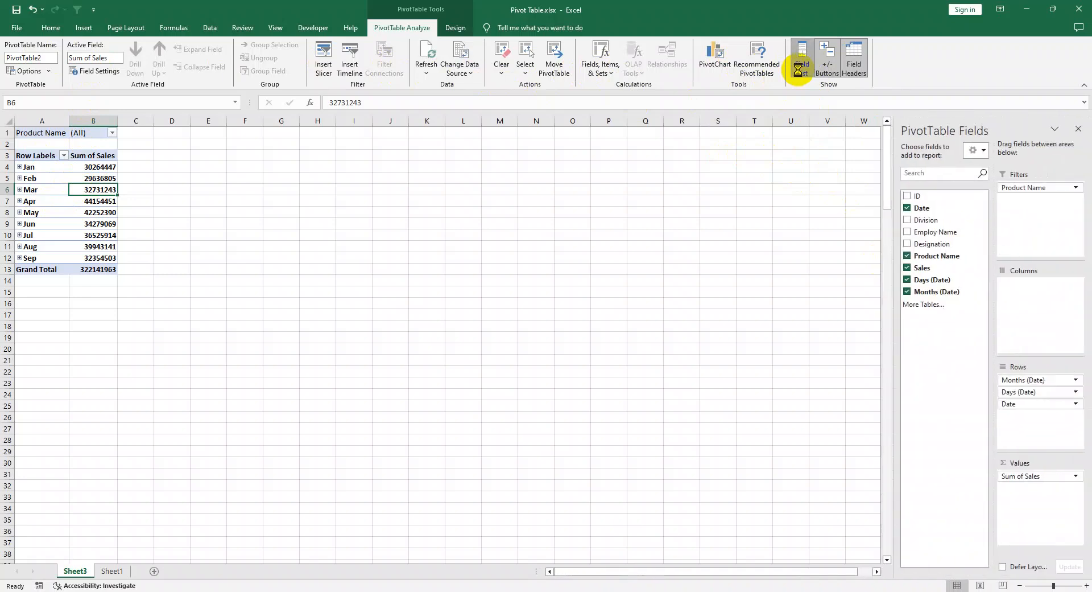
left_click(799, 69)
left_click(800, 71)
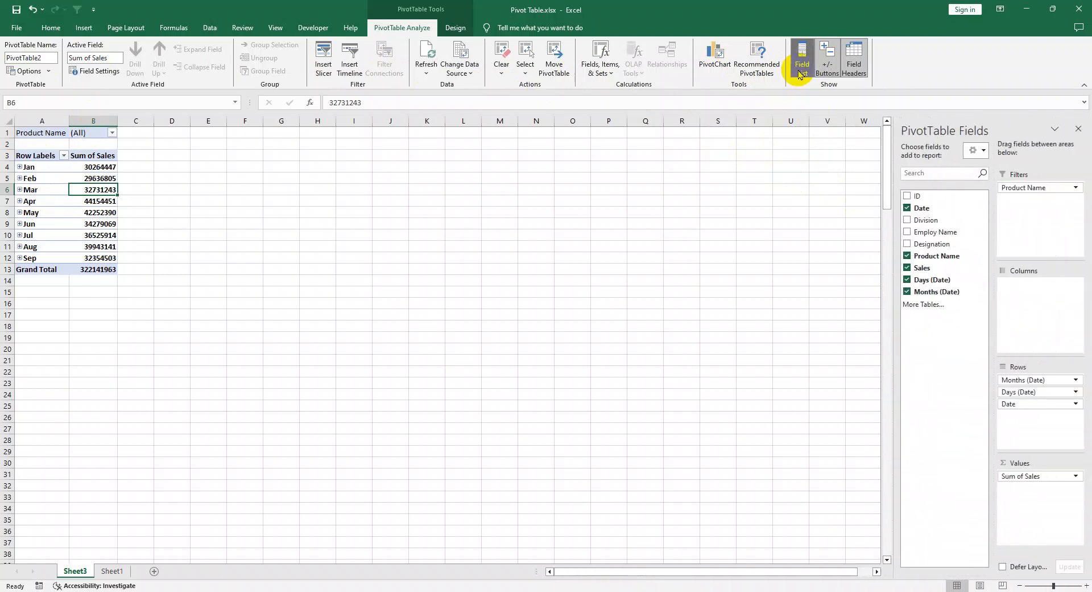
Step: Try the Fields Section Only, Areas Section Only (2 by 2) and Areas Section Only (1 by 4) layouts for the field list
left_click(972, 150)
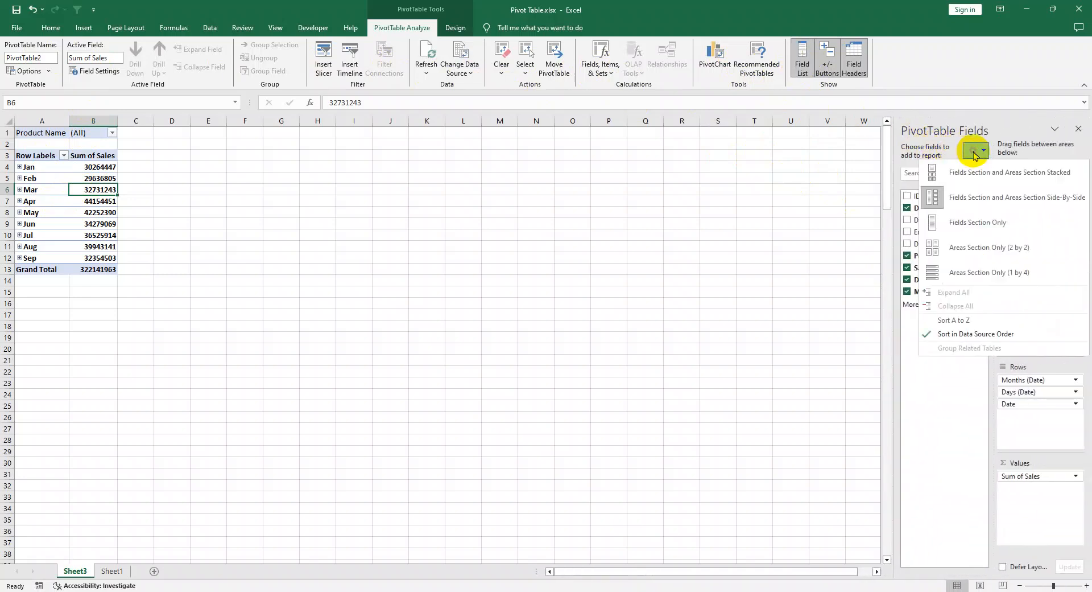
left_click(974, 229)
left_click(1065, 153)
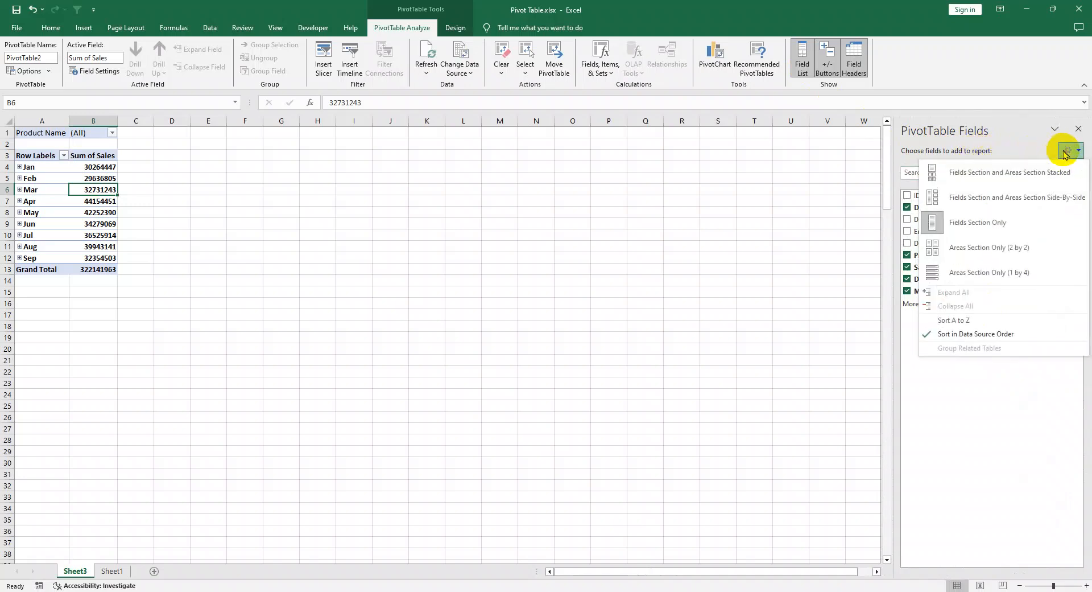
left_click(985, 248)
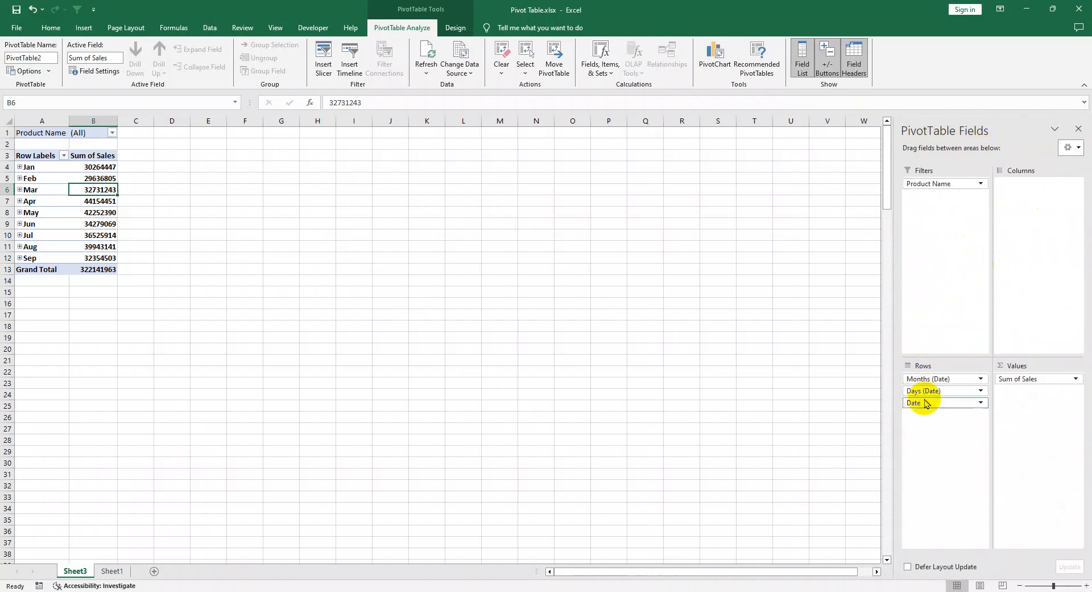
left_click(1068, 148)
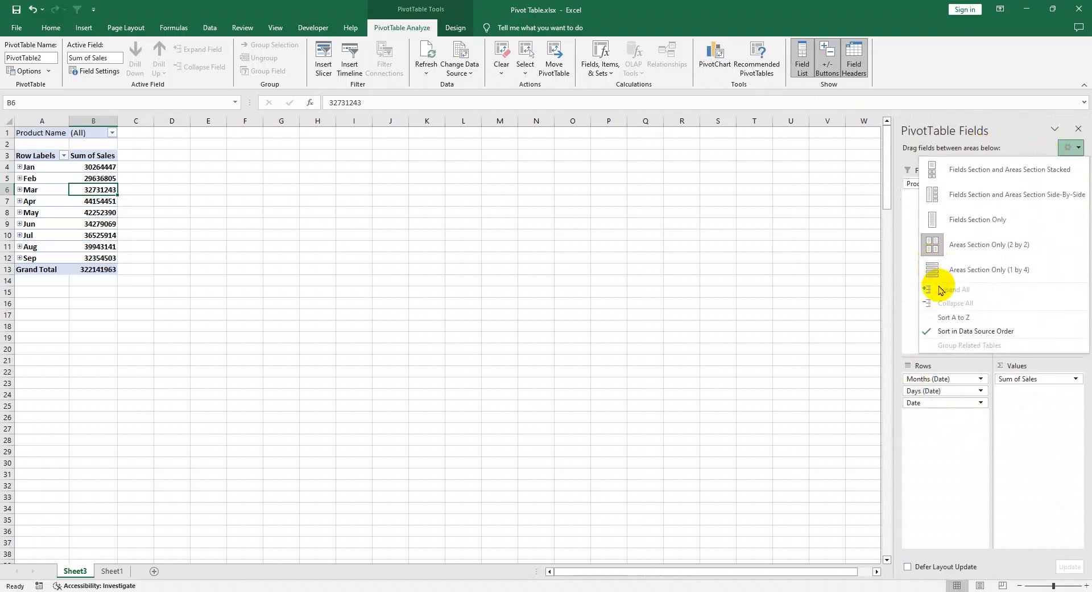
left_click(974, 270)
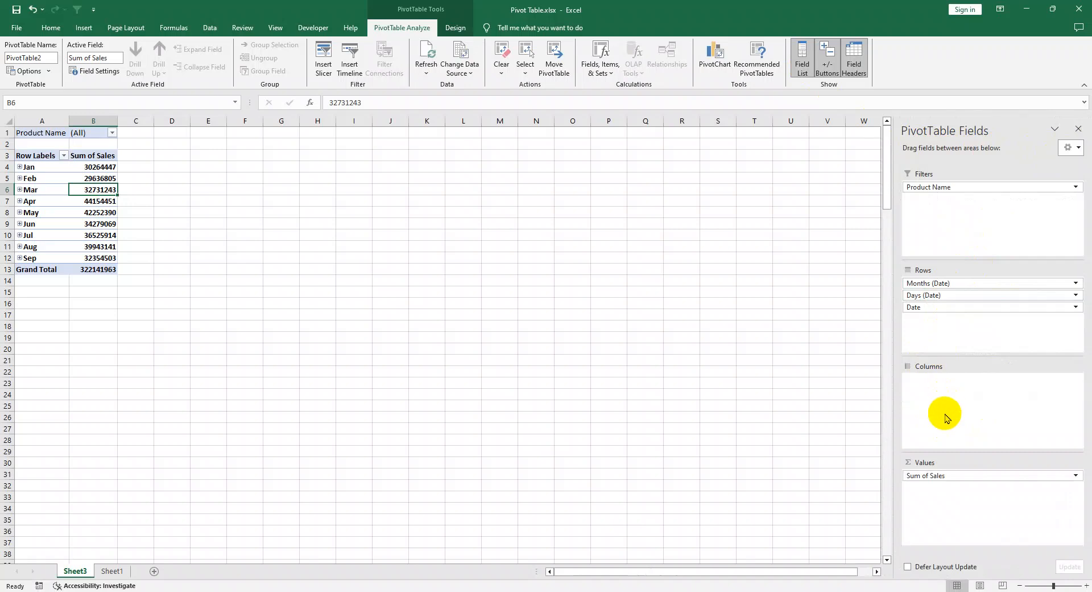
Step: Set the field list layout to Fields Section and Areas Section Stacked and move the selection off the PivotTable
left_click(1069, 147)
left_click(1008, 171)
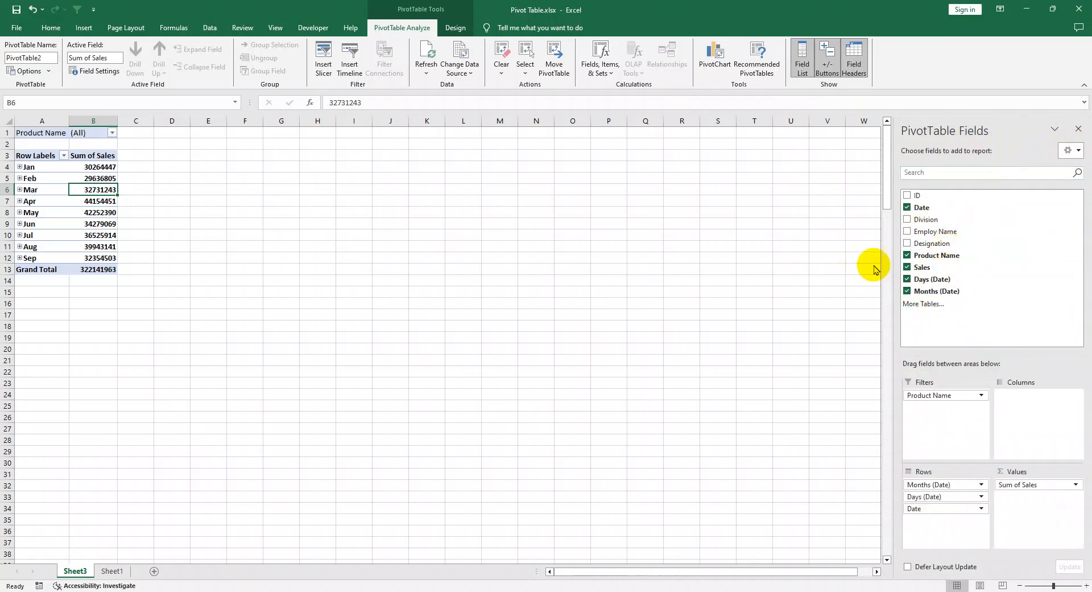
left_click(281, 292)
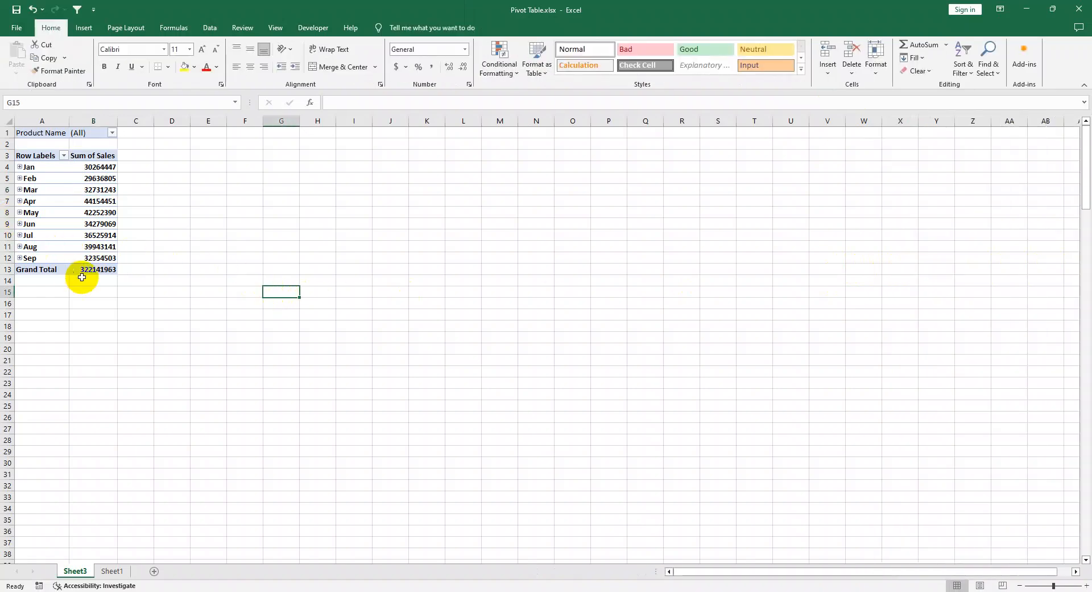
Step: Examine the monthly sales totals in the PivotTable from January through September
left_click_drag(172, 334, 2, 2)
scroll(201, 219, "up", 12)
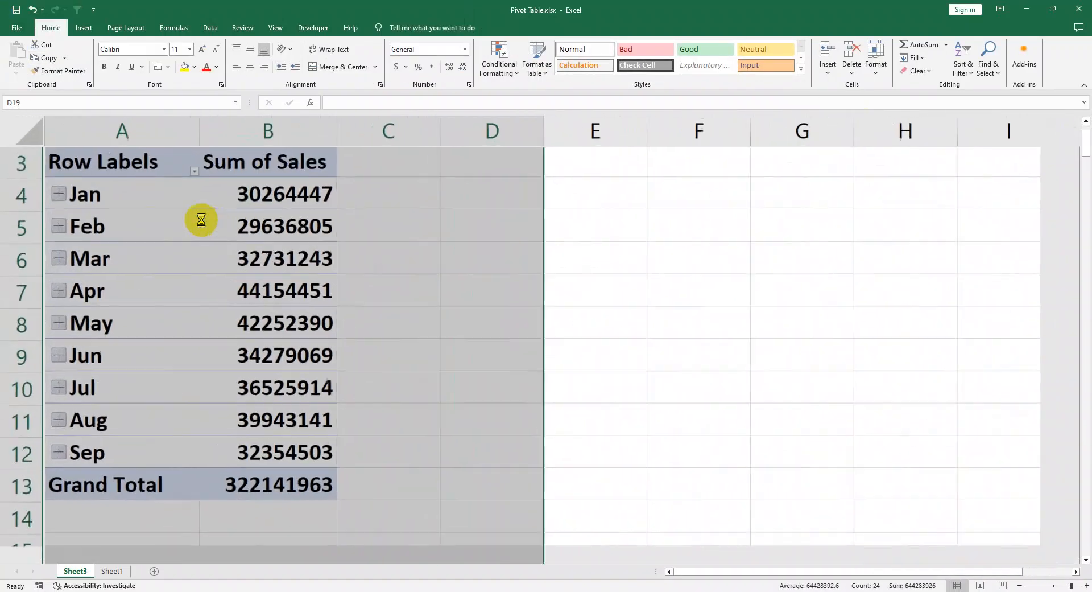
scroll(202, 221, "up", 2)
scroll(206, 223, "up", 1)
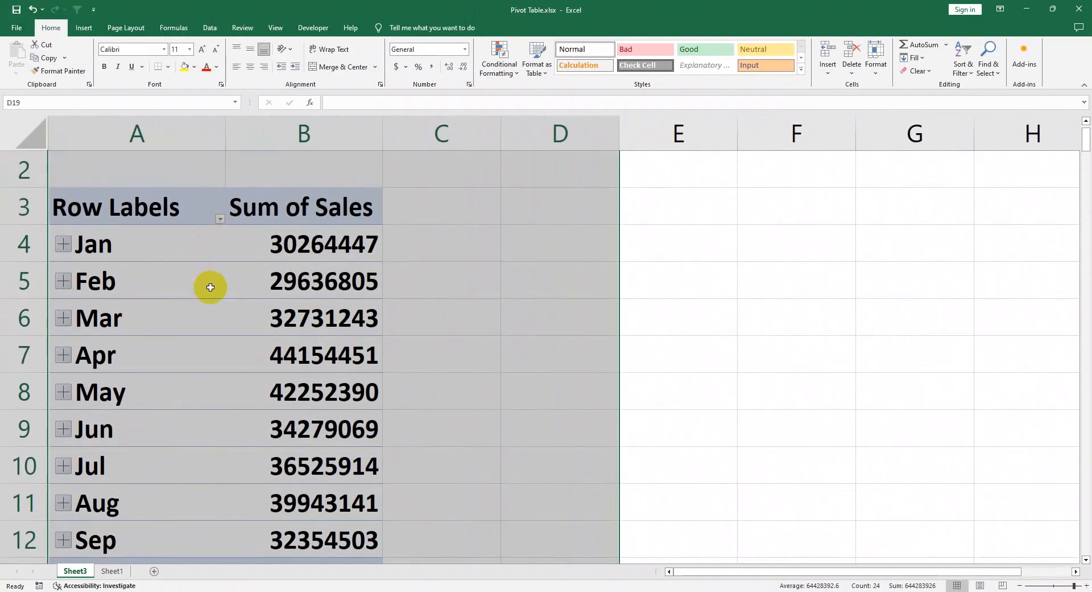
scroll(210, 290, "down", 1)
left_click(230, 316)
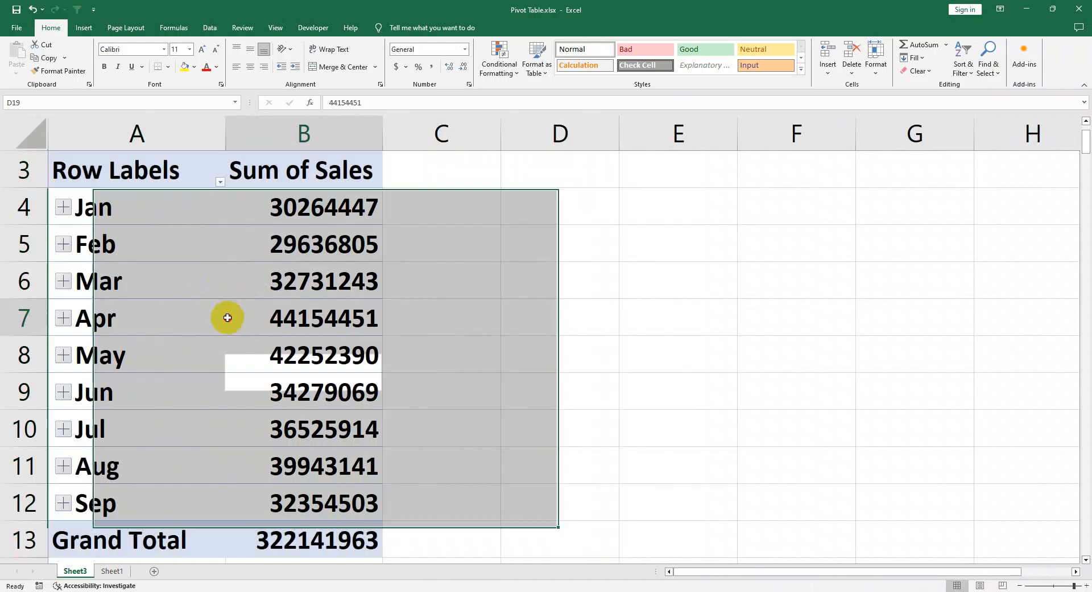
left_click(290, 212)
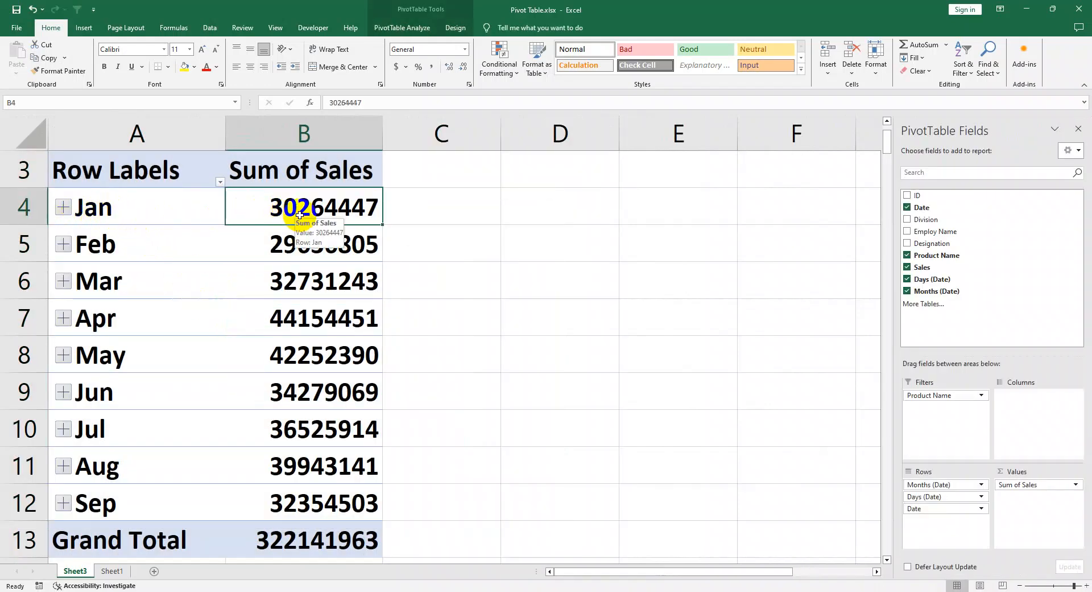
left_click(152, 250)
left_click(320, 260)
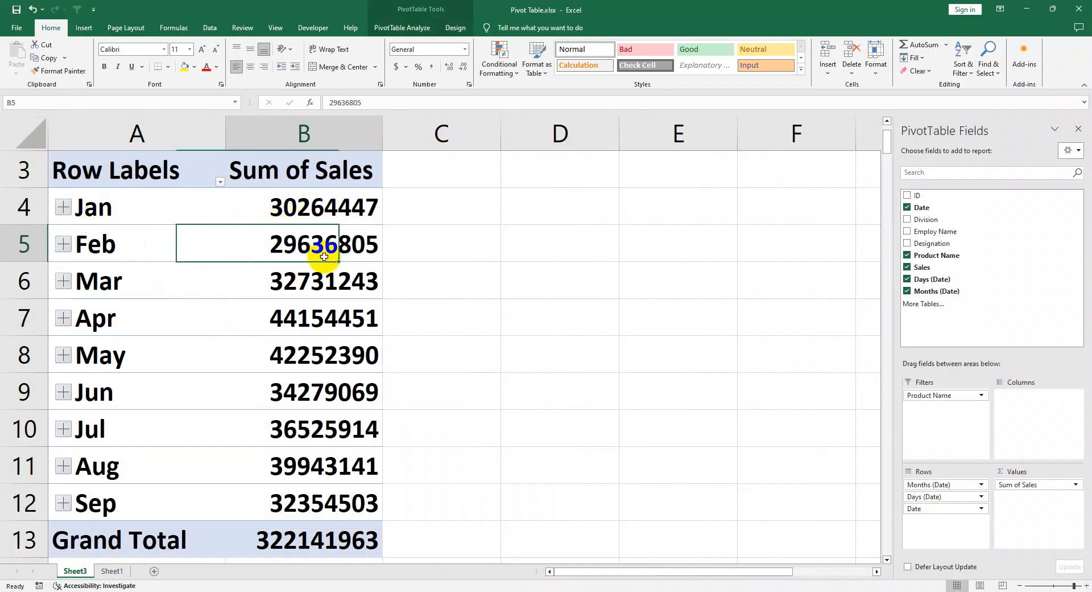
left_click(174, 288)
left_click(275, 289)
left_click(168, 328)
left_click(302, 342)
left_click(219, 362)
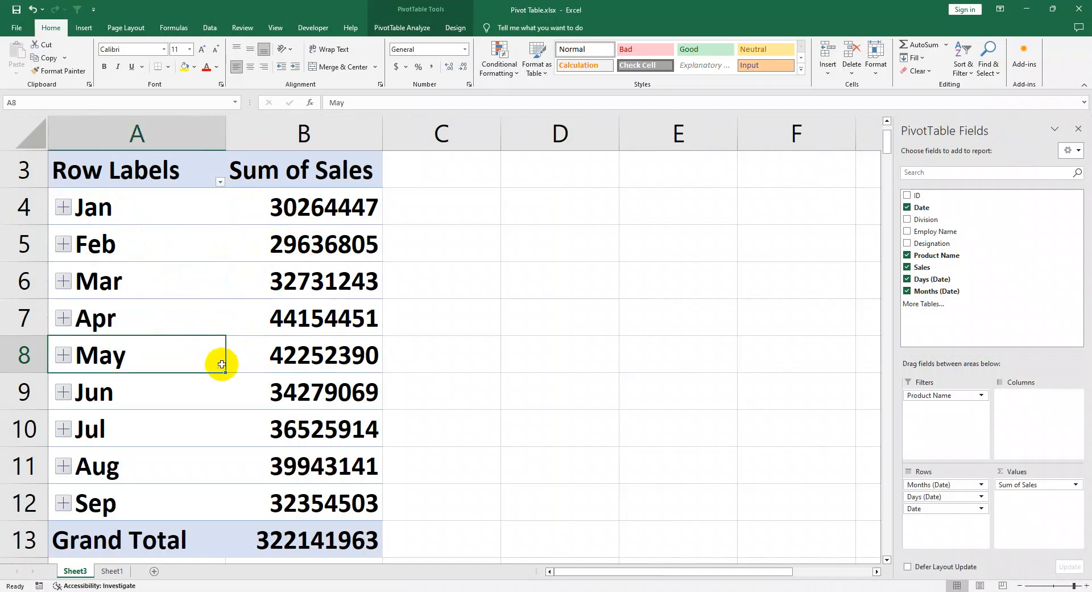
left_click(307, 418)
left_click(206, 465)
left_click(245, 490)
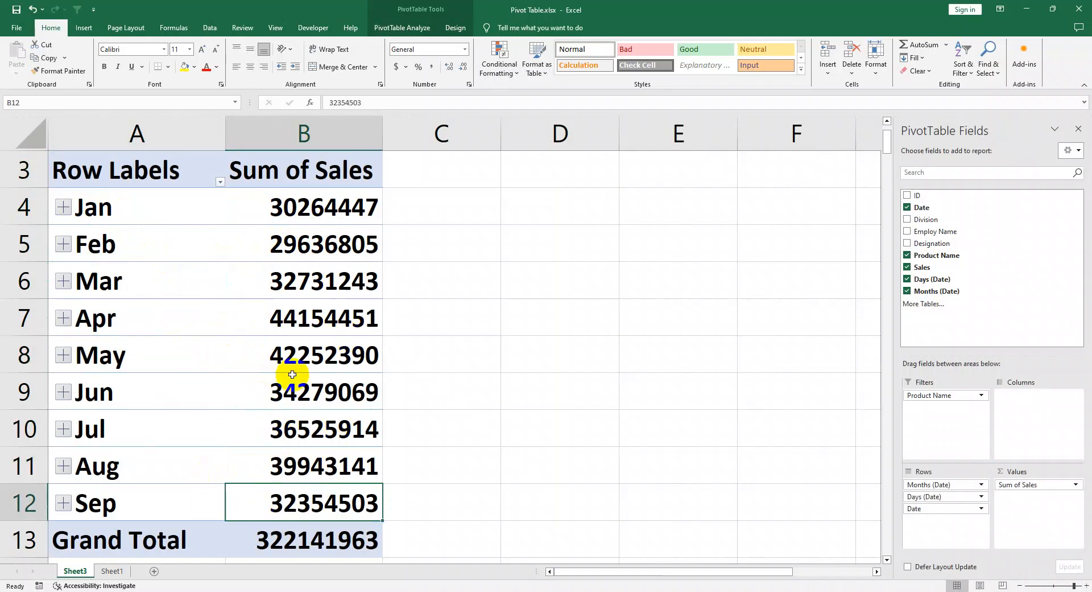
Step: Drill down into January's sales total to list its source records on a new sheet
left_click(292, 377)
key("Up")
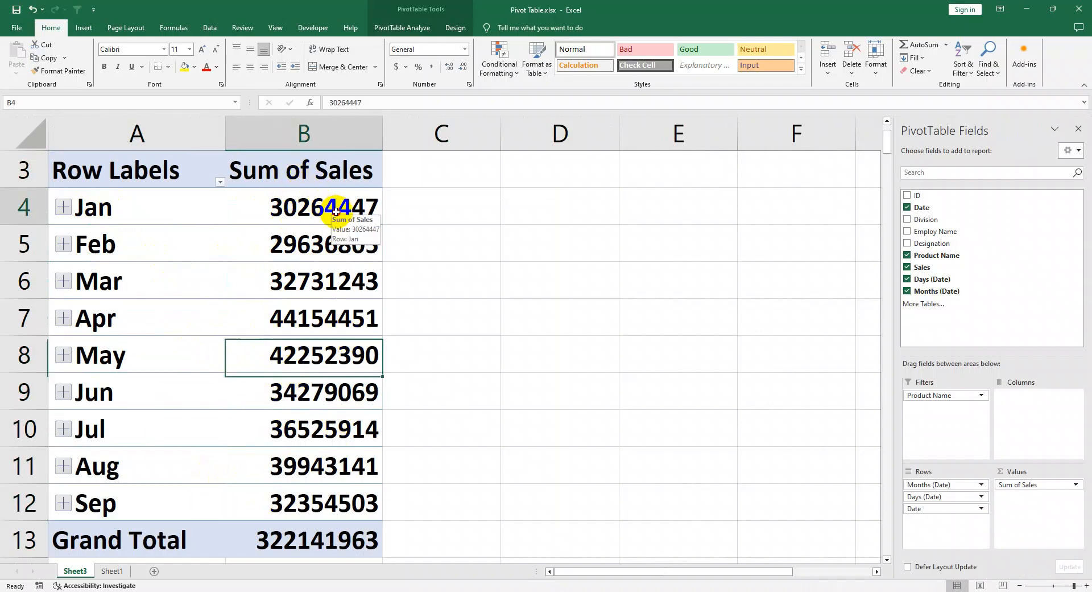
double_click(336, 212)
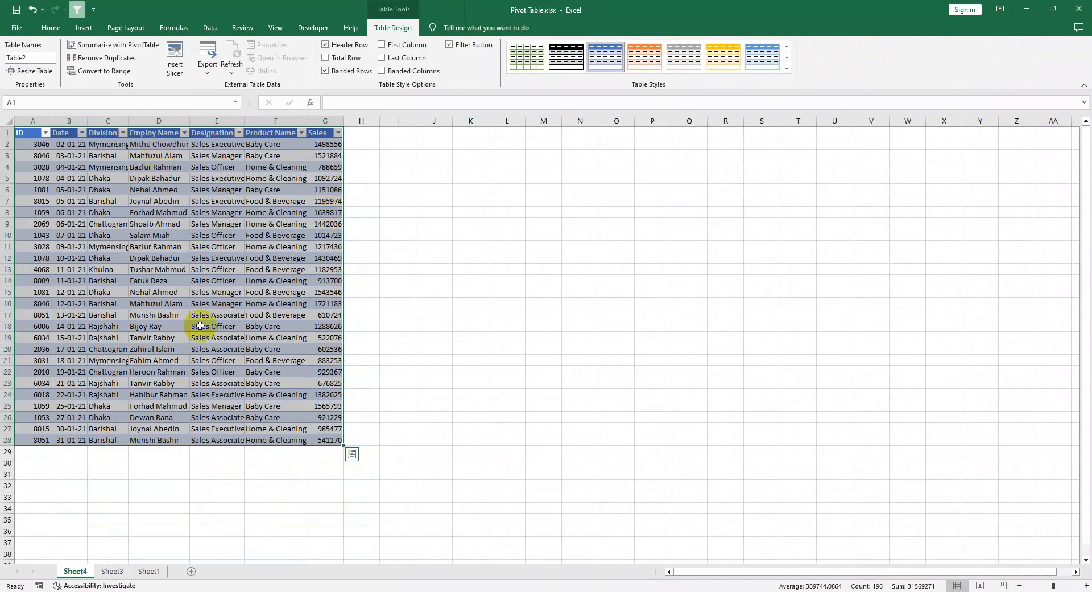
Step: Widen the Division and Date columns of the January detail table and review its dates
left_click_drag(128, 121, 161, 121)
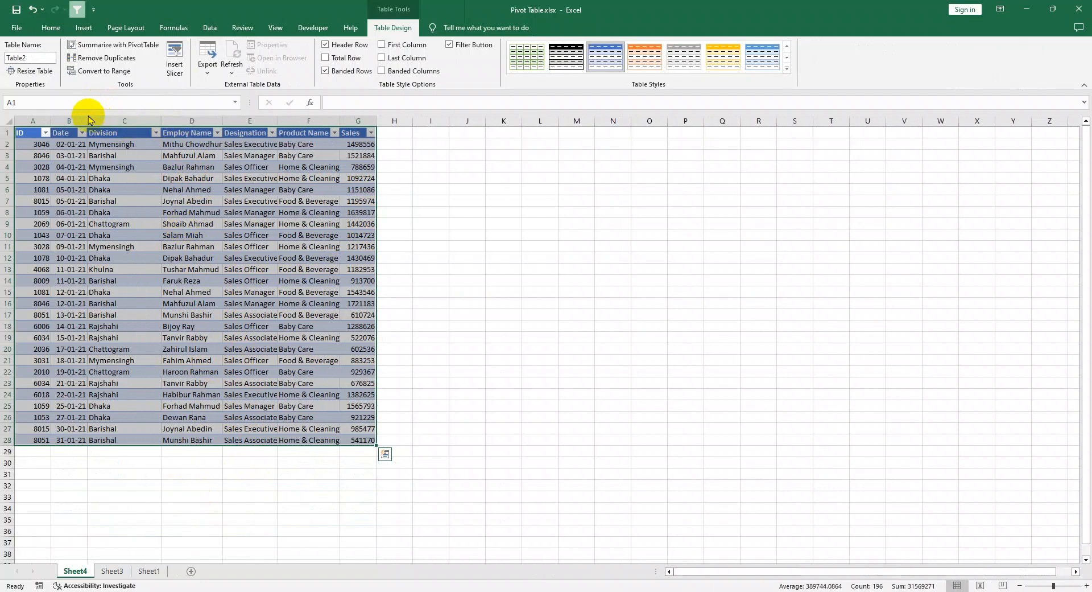
left_click(82, 119)
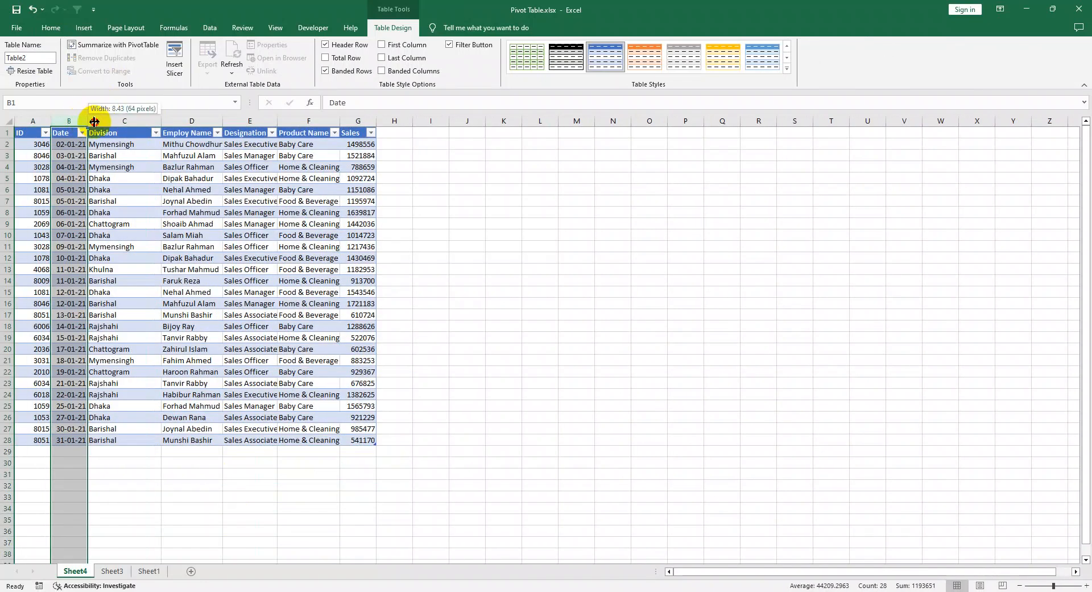
left_click_drag(88, 119, 83, 442)
left_click(165, 291)
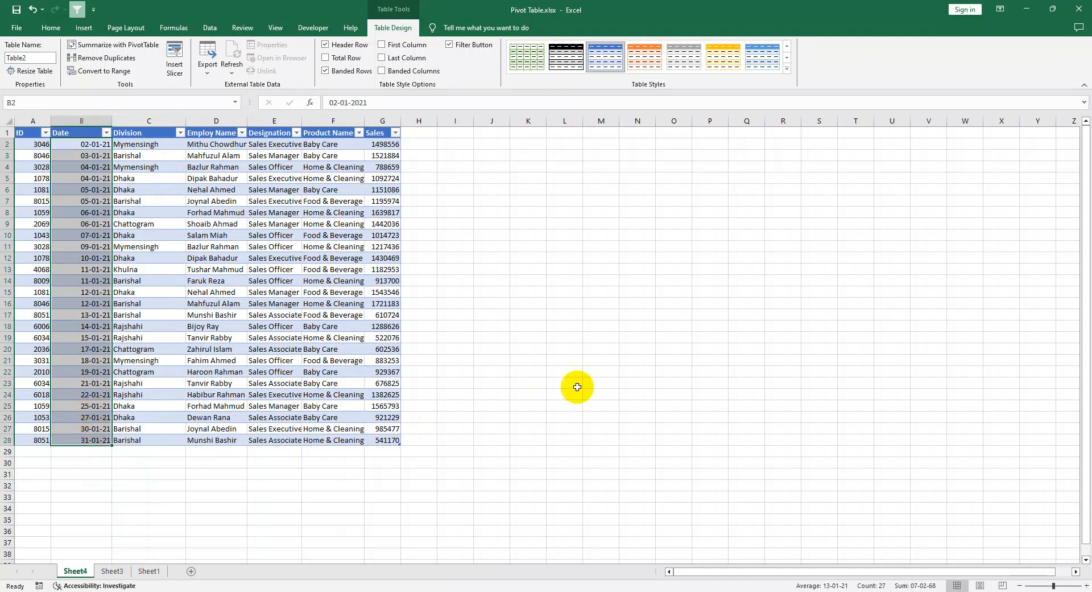
left_click(673, 349)
Step: Delete the January drill-down worksheet, Sheet4, and return to the monthly PivotTable
right_click(72, 569)
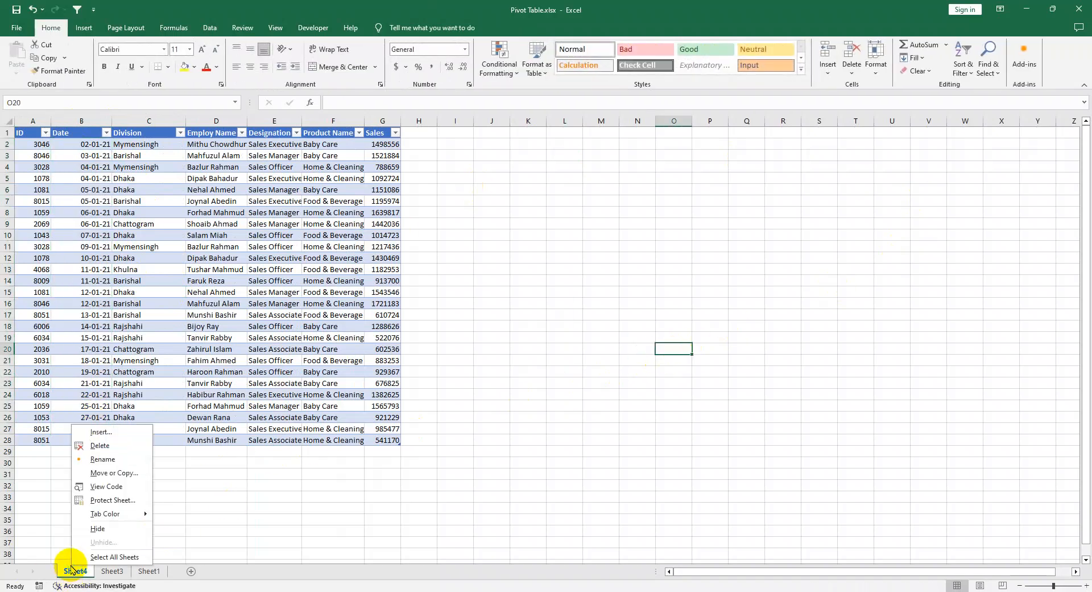
left_click(98, 445)
left_click(527, 333)
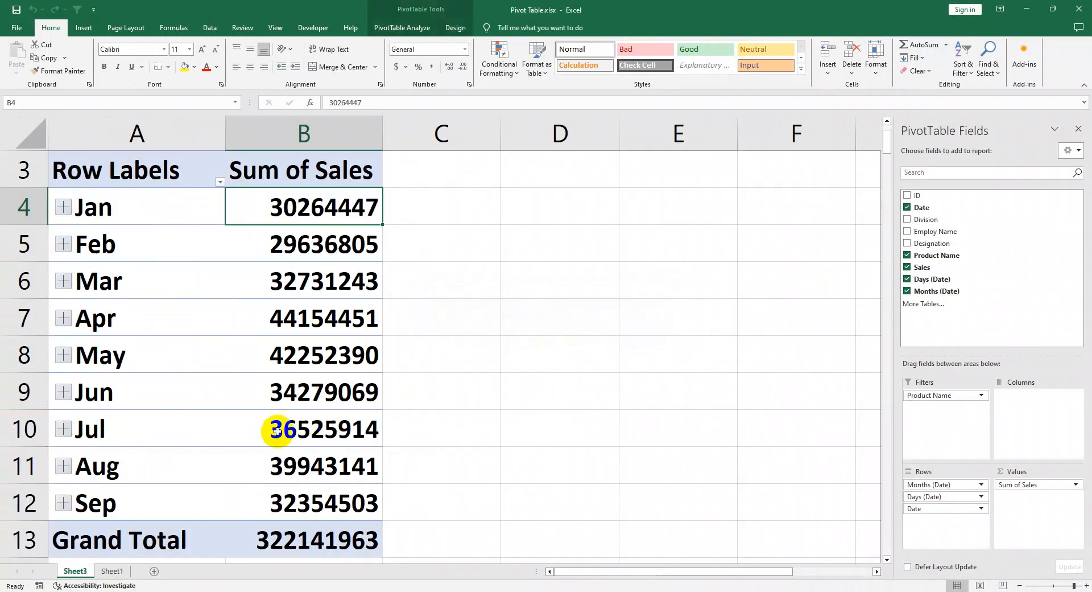
Step: Expand March in the PivotTable to its daily sales totals and select the 15-Mar total
key("Down")
key("Down")
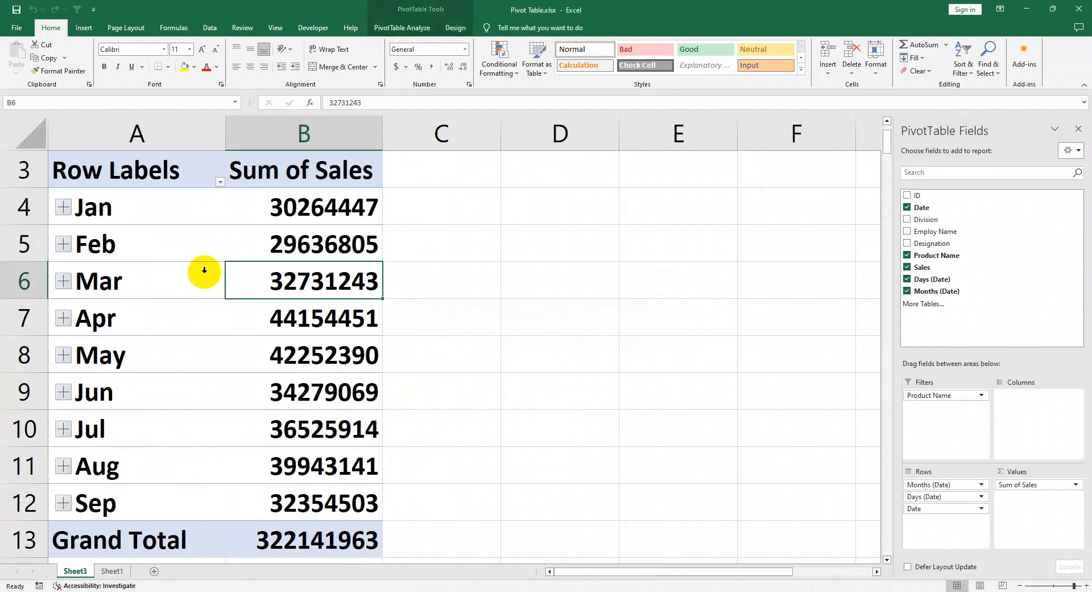
left_click(63, 281)
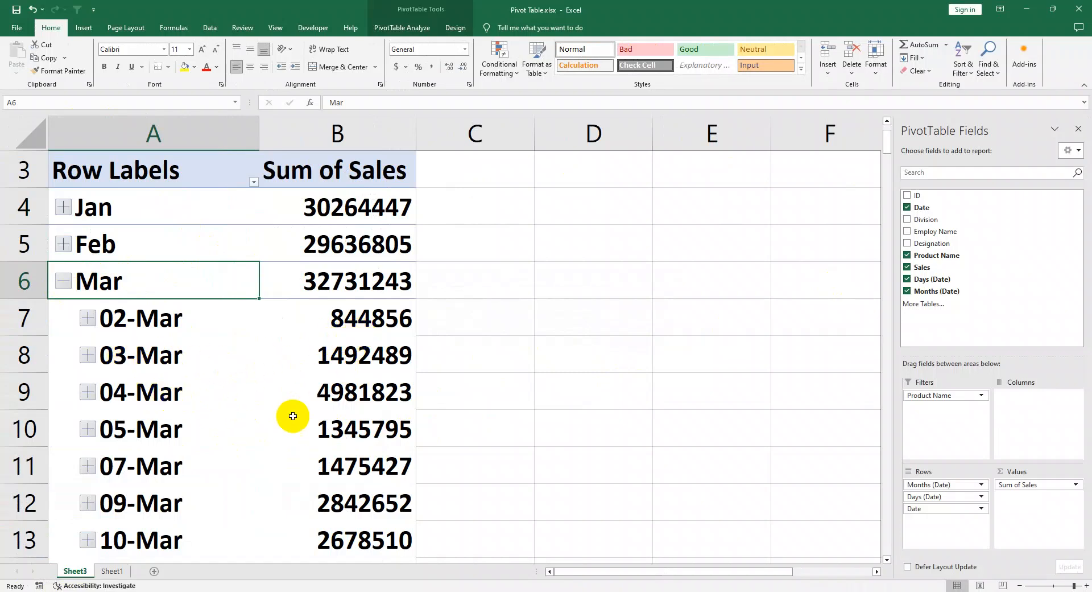
scroll(307, 441, "down", 3)
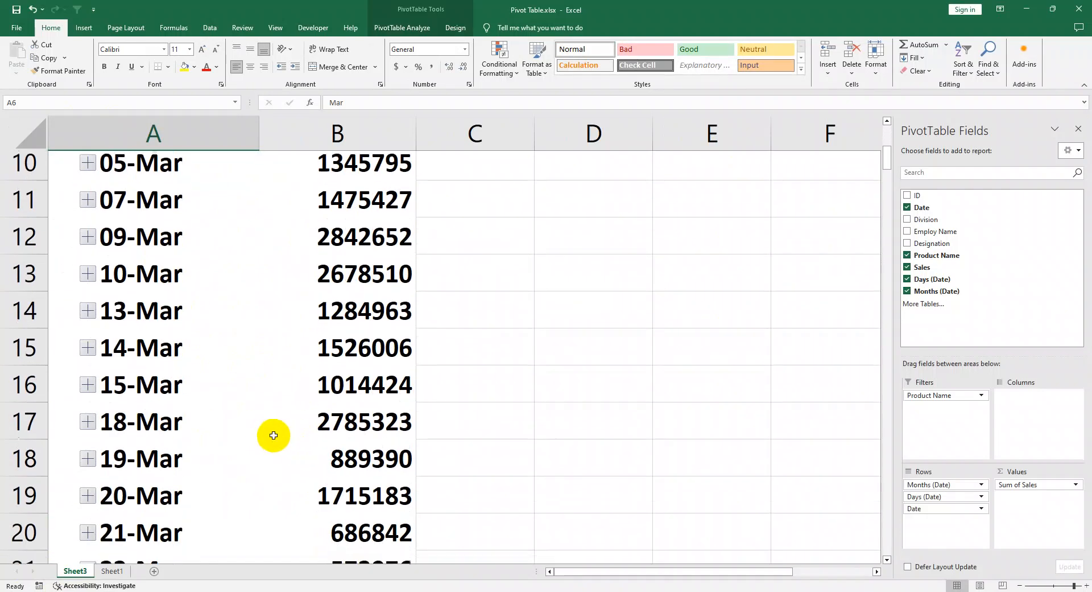
scroll(222, 462, "down", 3)
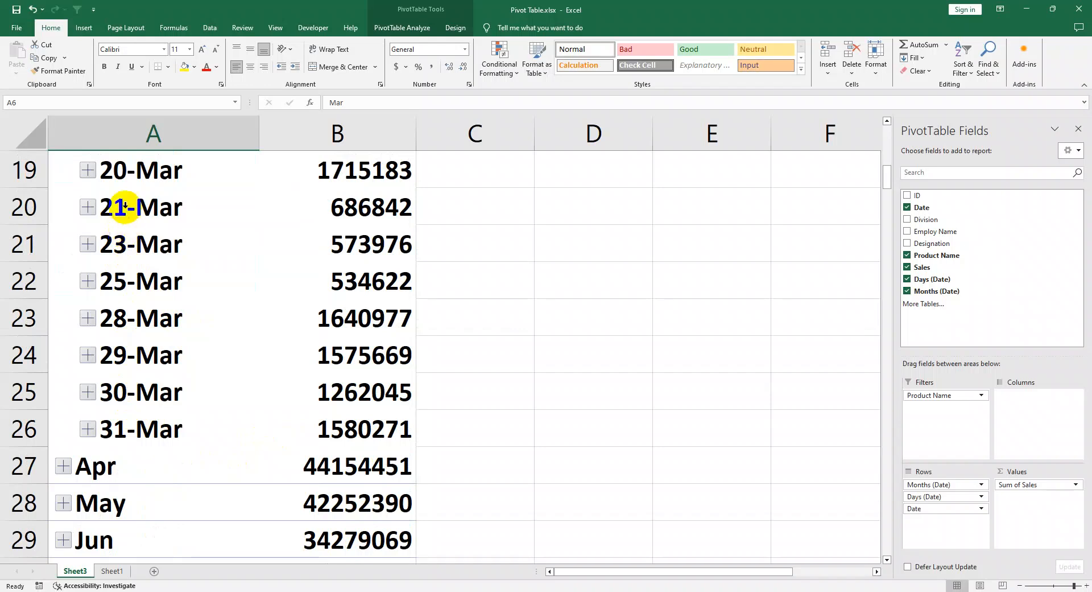
scroll(126, 207, "up", 2)
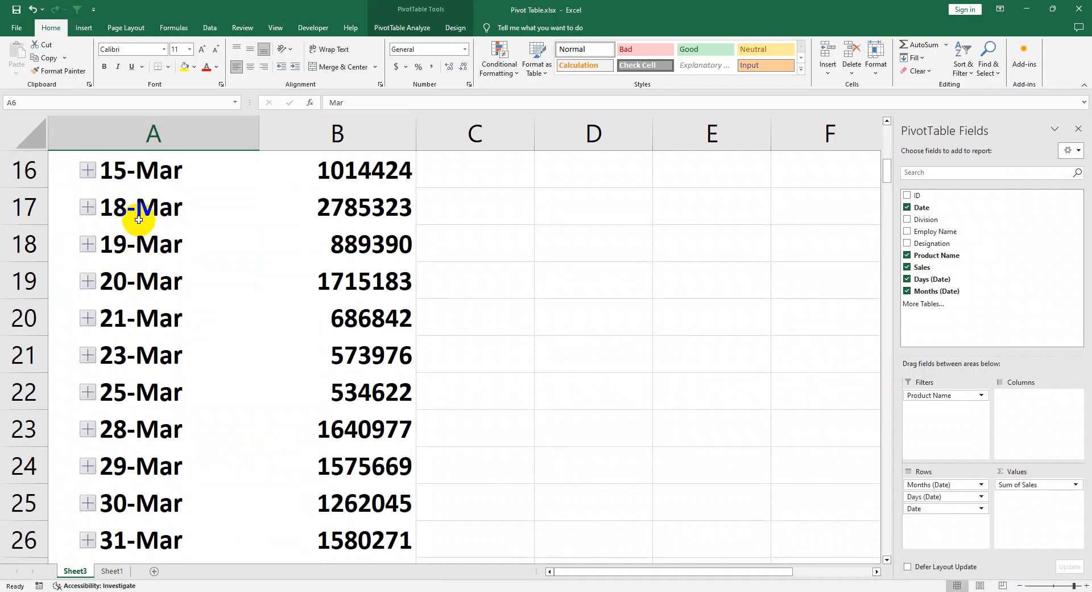
scroll(139, 219, "up", 1)
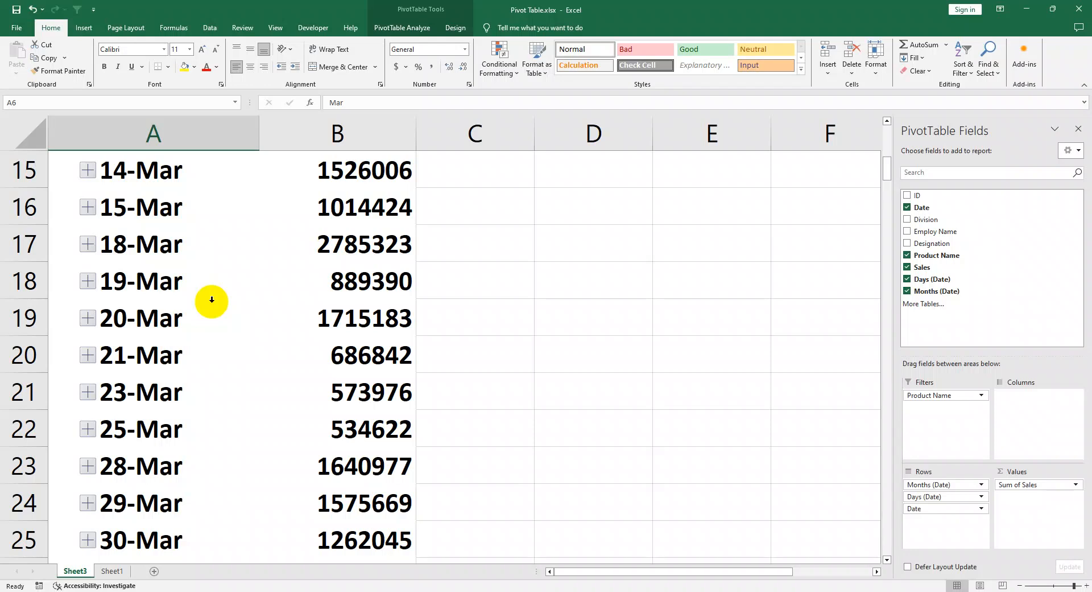
left_click(353, 213)
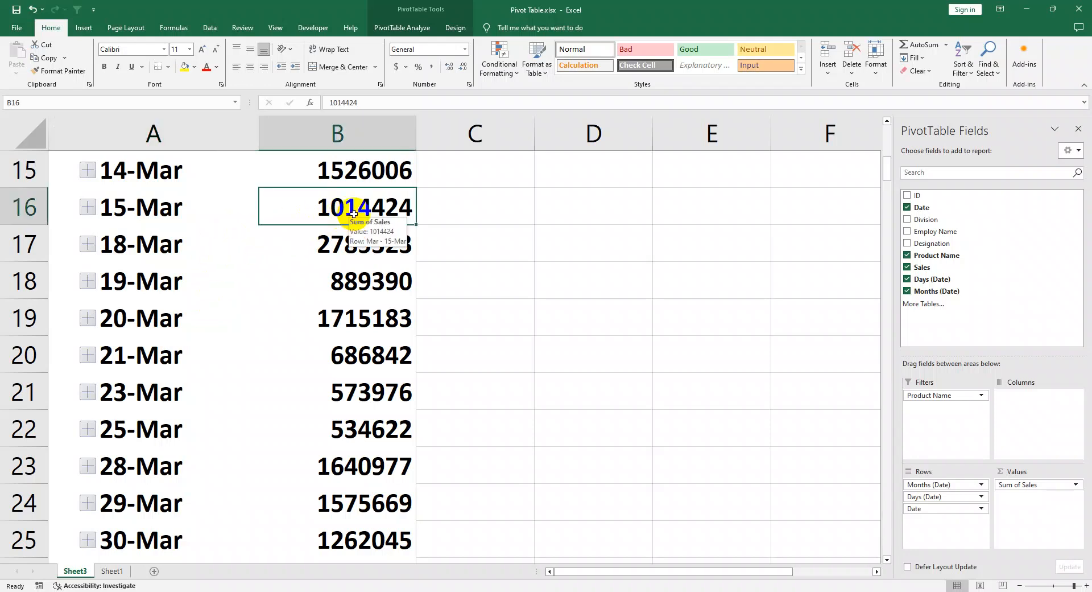
Step: Drill down into the 15-Mar and 20-Mar sales totals to list their source records on new sheets
double_click(353, 214)
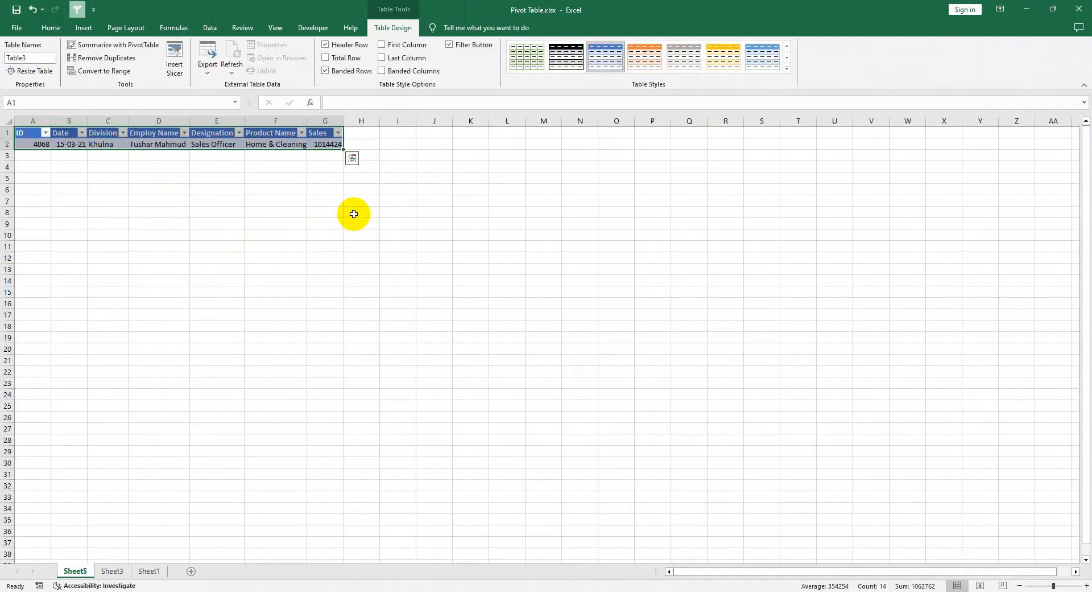
left_click(212, 188)
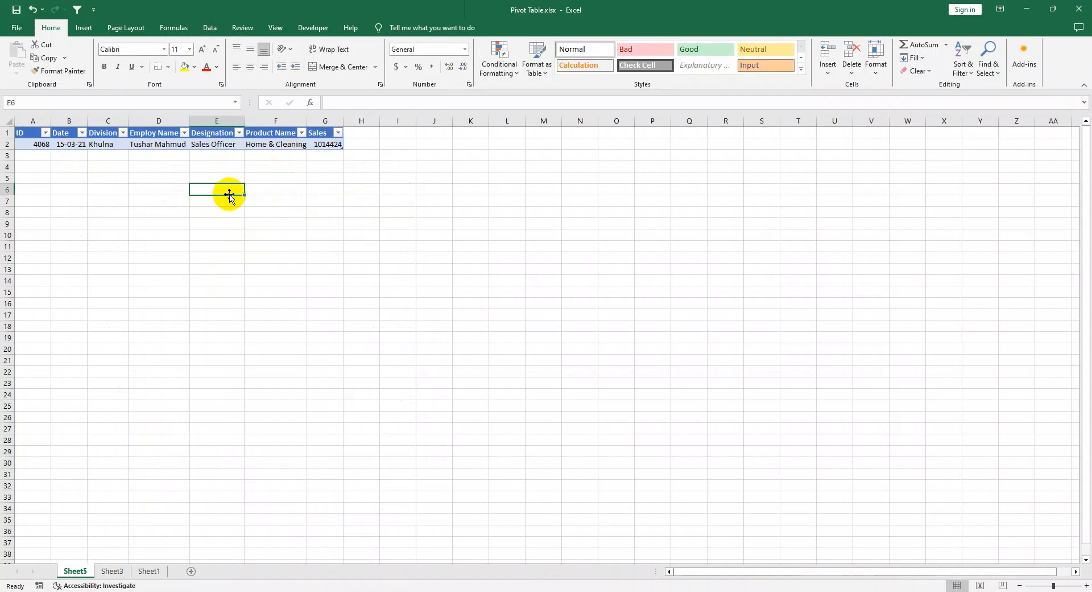
left_click(110, 571)
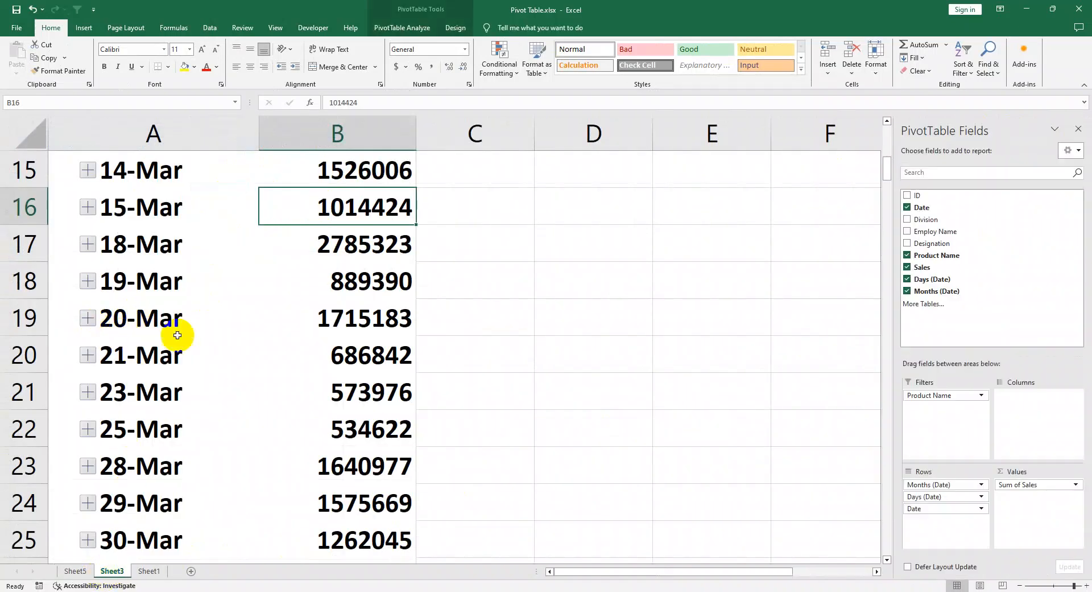
double_click(347, 325)
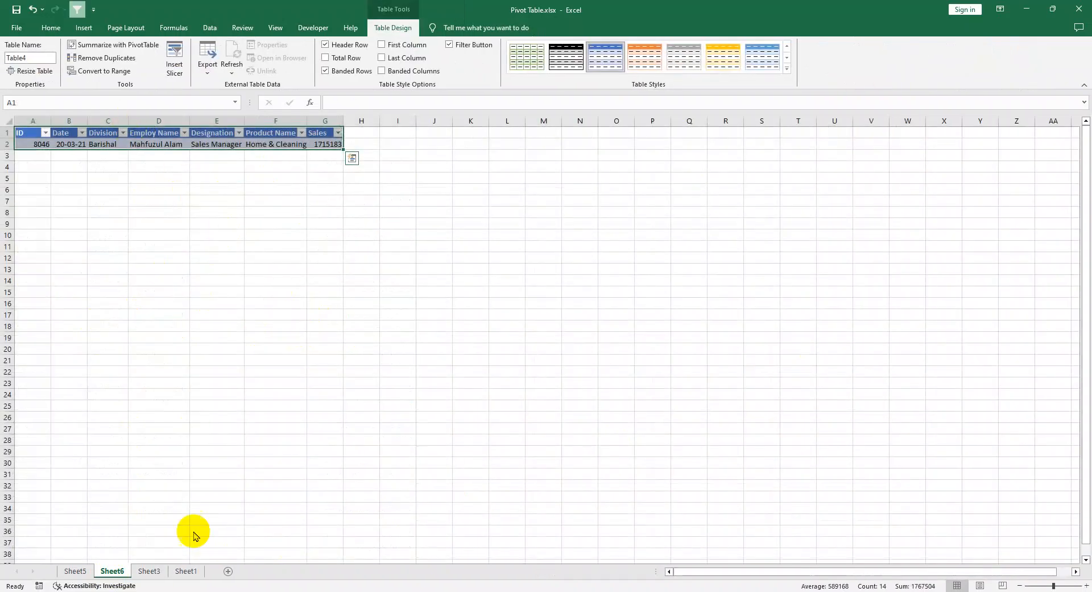
left_click(84, 569)
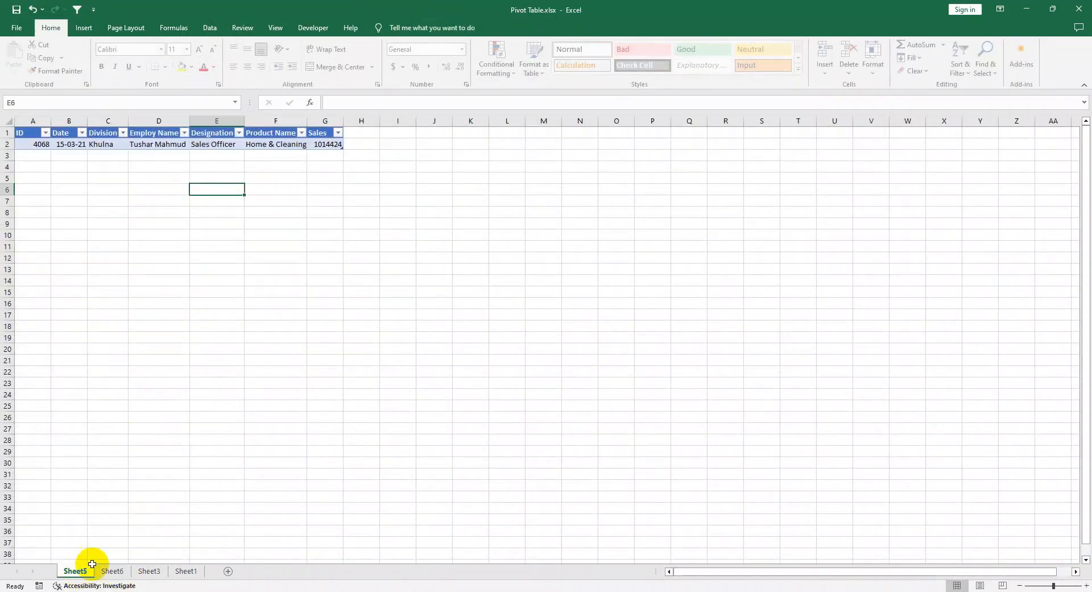
Step: Drill down into the 23-Mar sales total and compare the records on Sheet5, Sheet6 and Sheet7
left_click(148, 571)
double_click(357, 396)
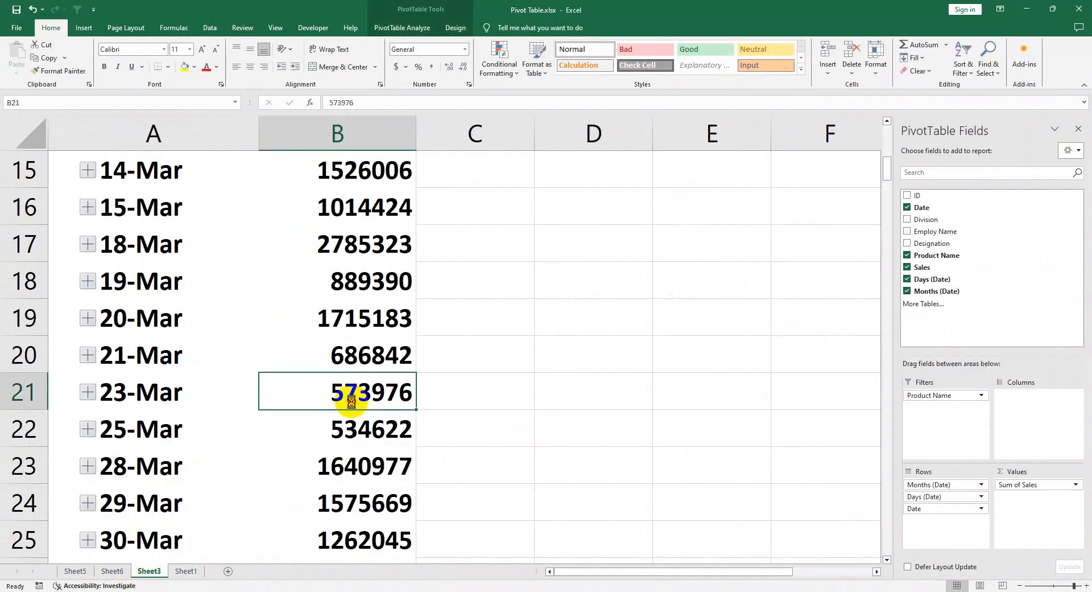
left_click(85, 570)
left_click(112, 570)
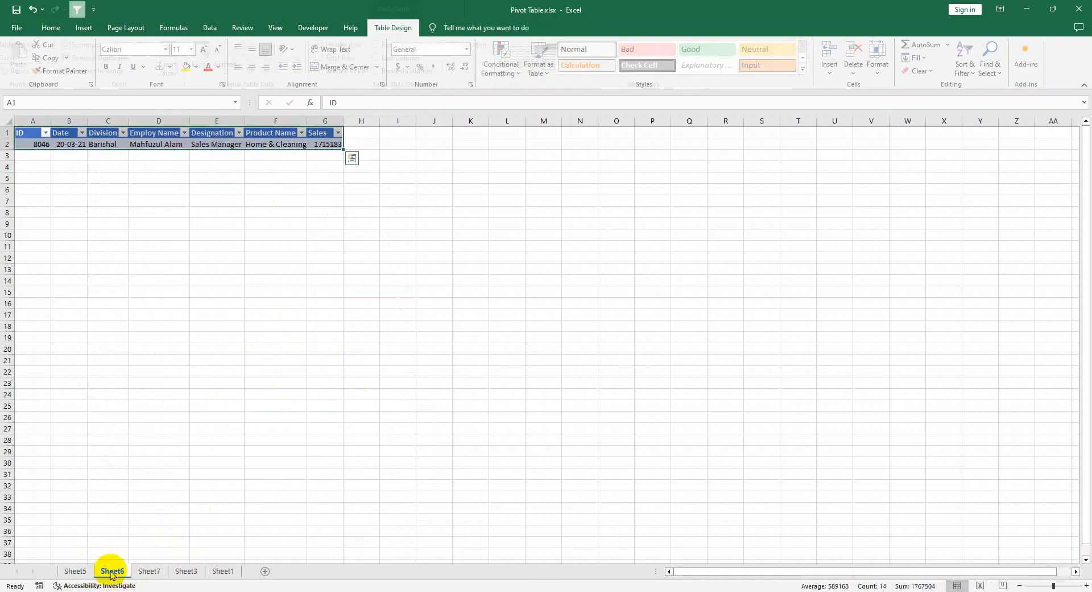
left_click(149, 571)
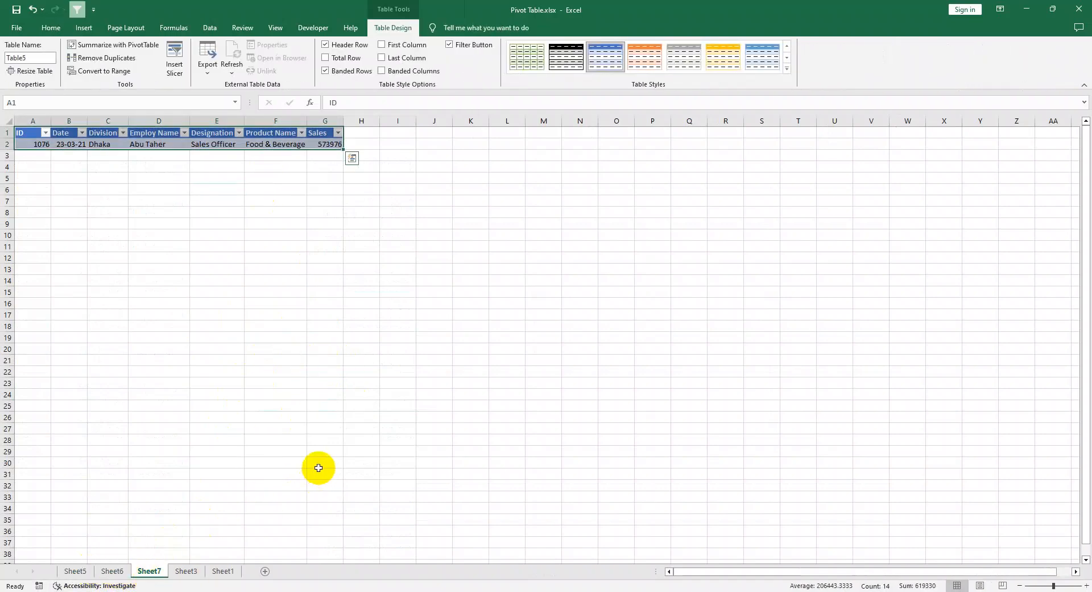
Step: Return to the PivotTable on Sheet3 and drill down into the 28-Mar sales total
left_click(186, 570)
scroll(325, 456, "down", 3)
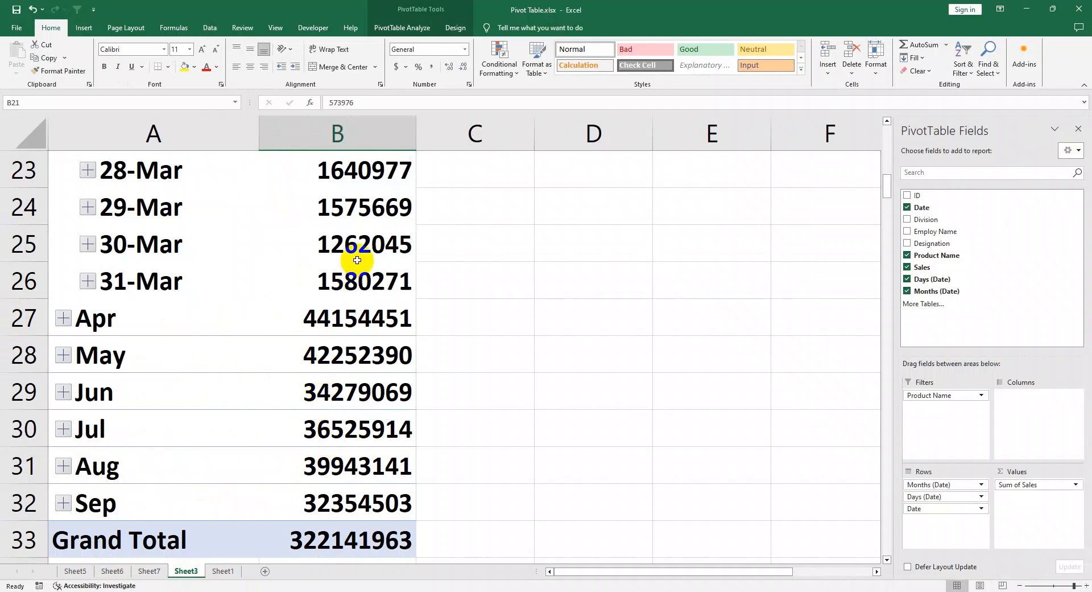
left_click(357, 173)
double_click(356, 173)
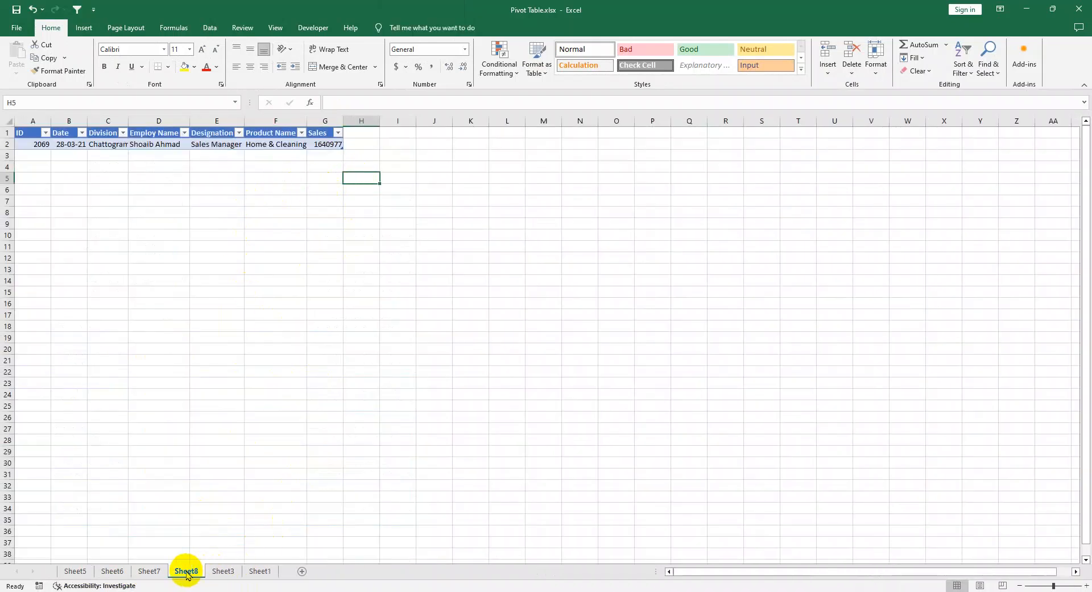
Step: Group the four drill-down worksheets, Sheet5 through Sheet8, and delete them together
left_click(75, 570, "shift")
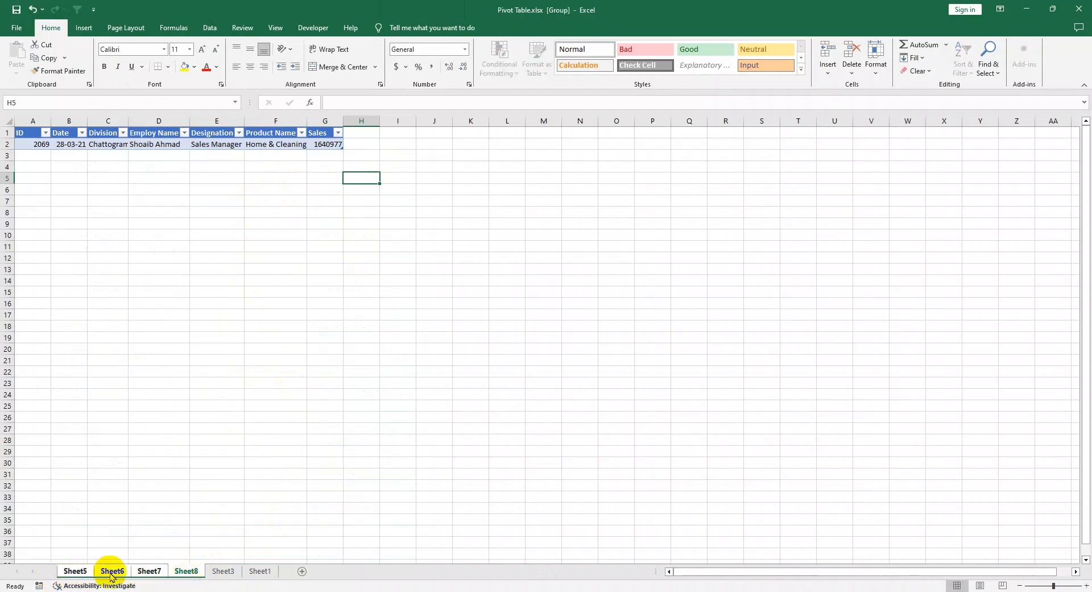
right_click(114, 572)
left_click(153, 447)
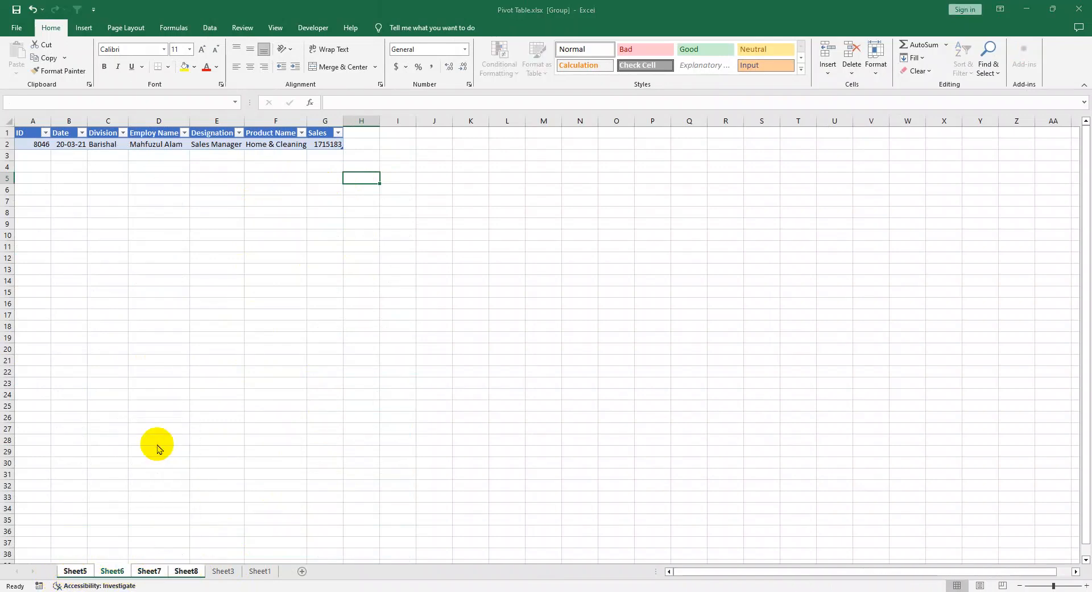
left_click(527, 332)
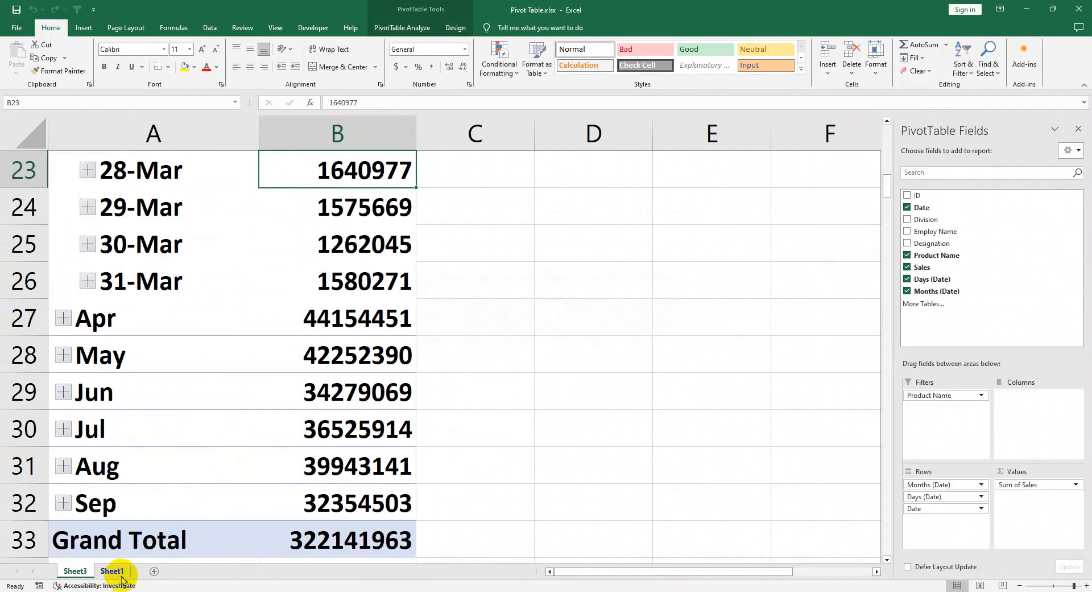
Step: Collapse March in the PivotTable back to its monthly total and close the PivotTable field list
left_click(295, 341)
scroll(154, 337, "up", 7)
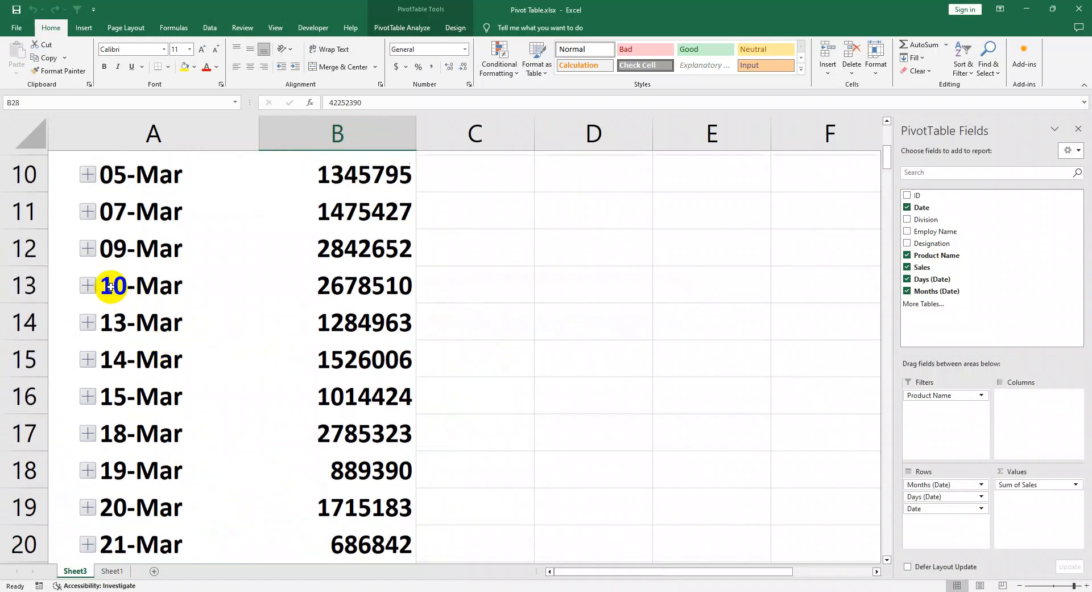
left_click(62, 318)
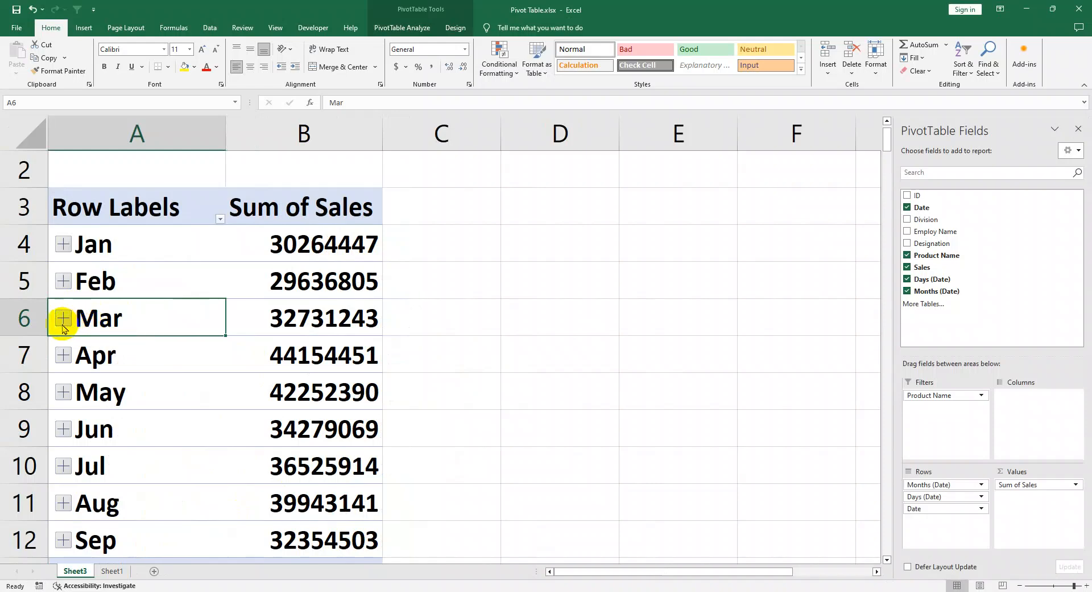
scroll(151, 392, "down", 3)
scroll(152, 392, "up", 3)
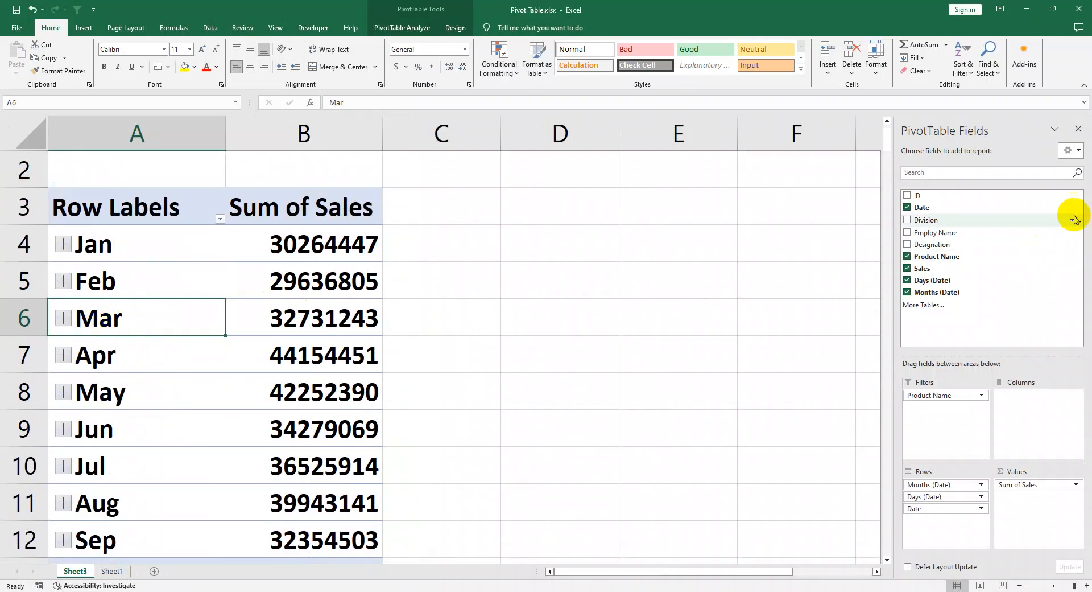
left_click(1077, 129)
left_click(970, 242)
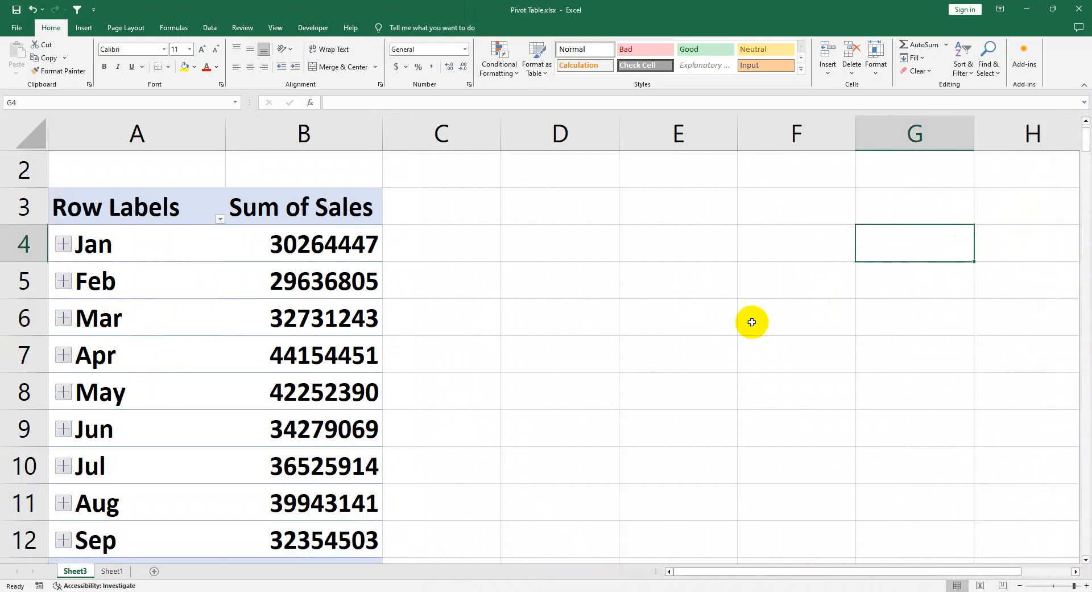
Step: Delete the monthly PivotTable worksheet, Sheet3, permanently
left_click_drag(461, 398, 455, 428)
right_click(74, 571)
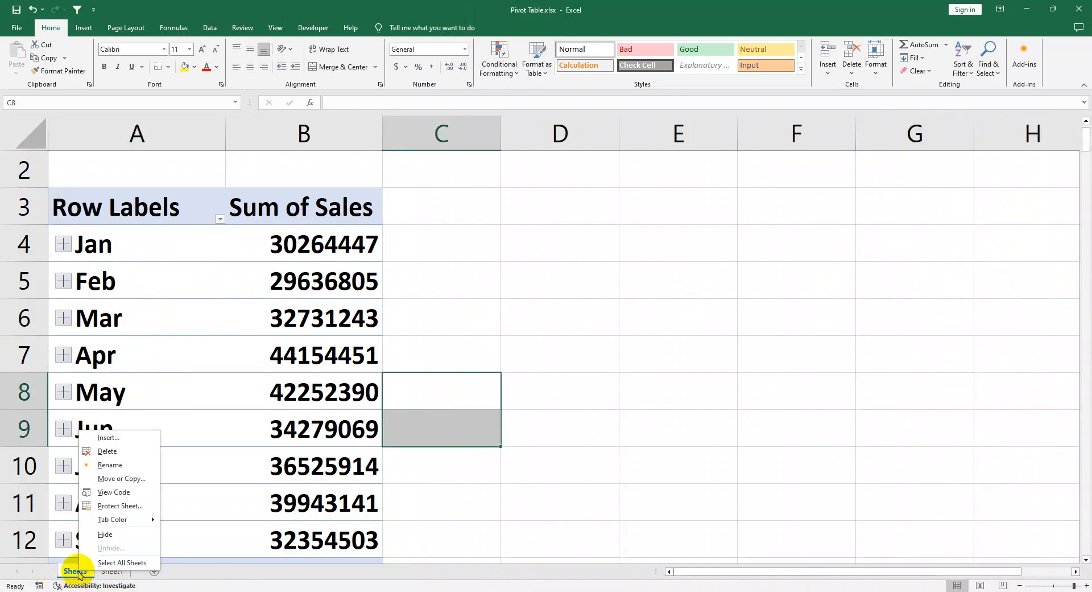
left_click(108, 452)
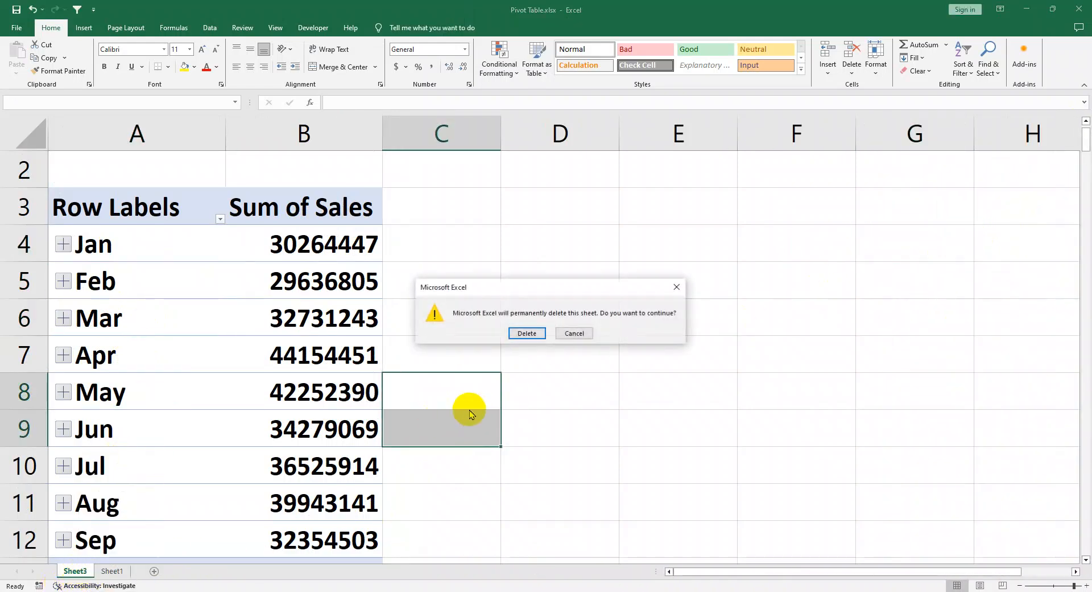
left_click(540, 336)
Step: Clear the division-filtered product PivotTable beside the source data on Sheet1
left_click_drag(932, 343, 610, 182)
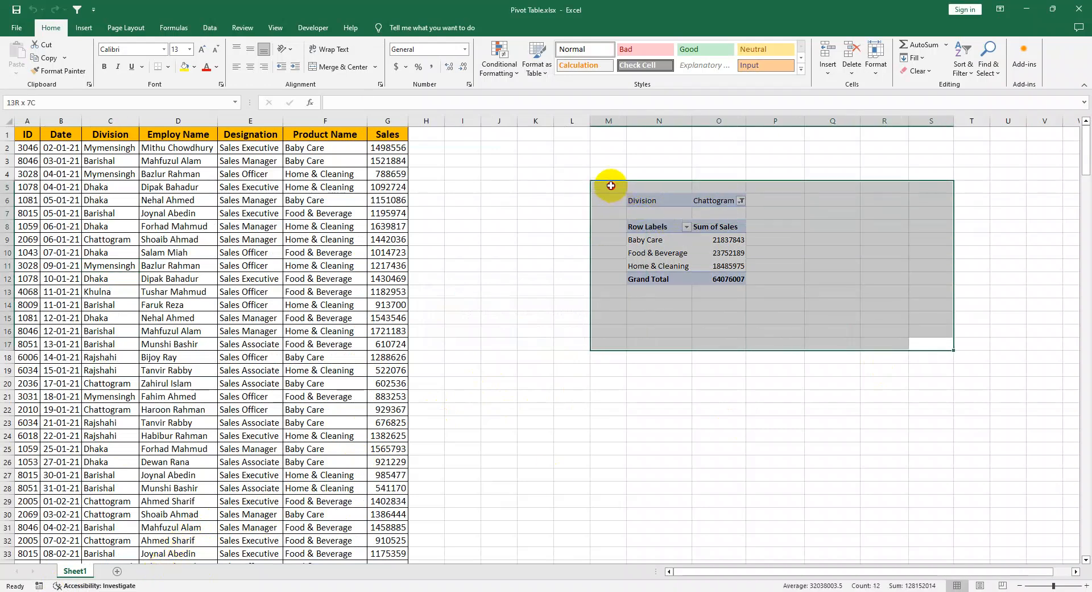
key("Delete")
left_click(721, 304)
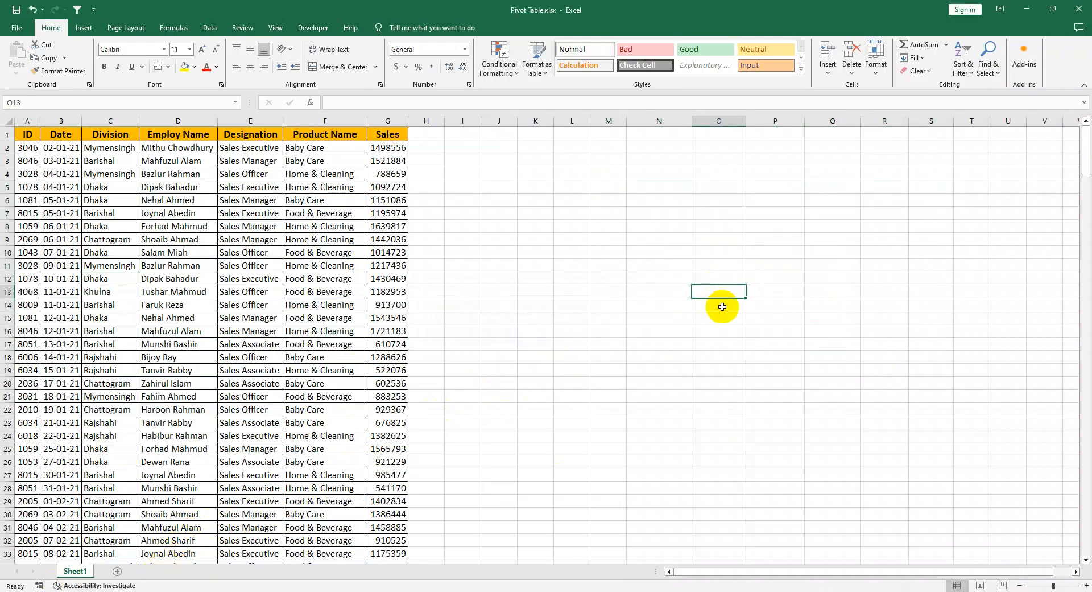
Step: Create a PivotTable from the sales data range Sheet1!$A$1:$G$283 on a new worksheet
scroll(202, 354, "down", 3)
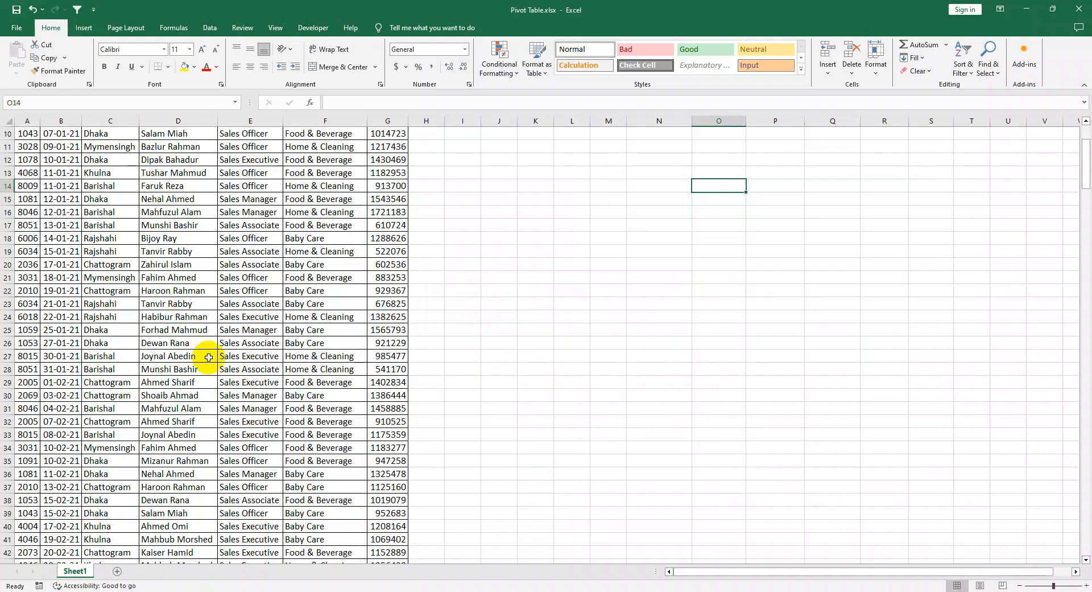
left_click(191, 355)
scroll(183, 352, "up", 3)
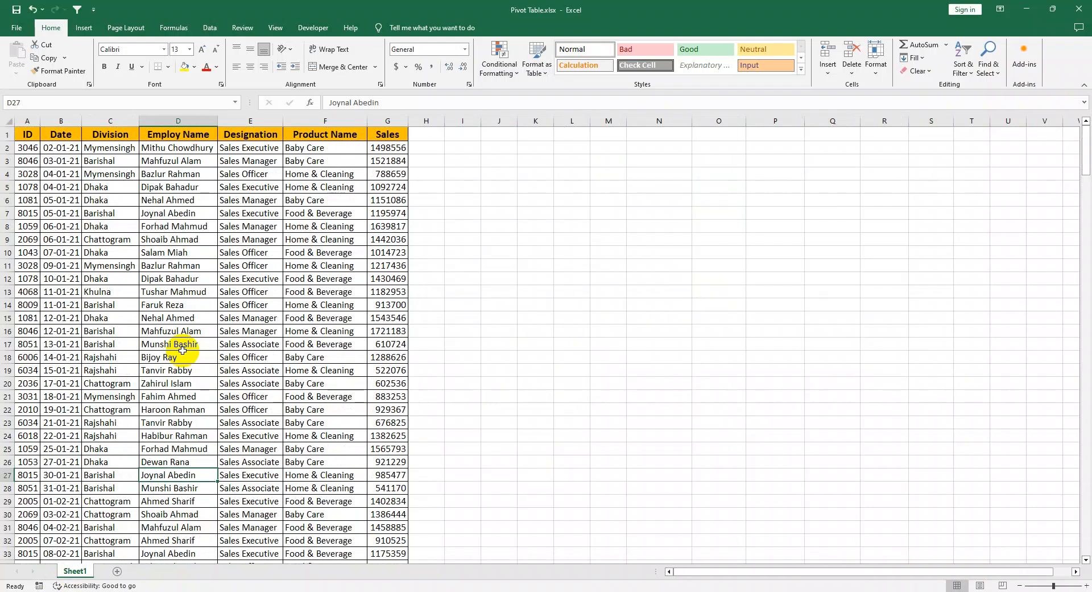
left_click(276, 357)
scroll(263, 288, "down", 3)
scroll(260, 292, "up", 3)
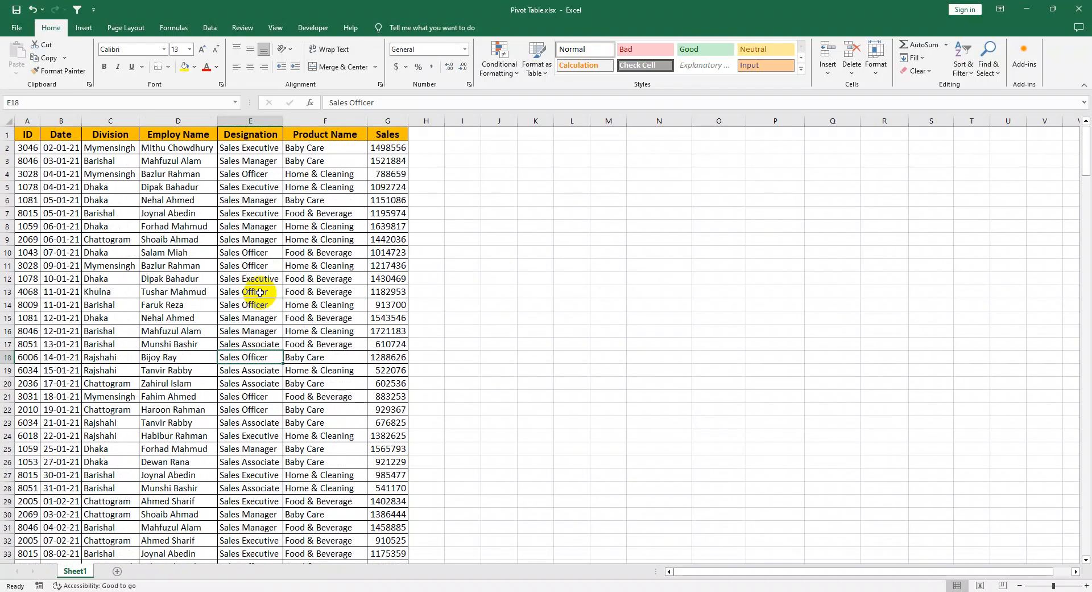
left_click(173, 239)
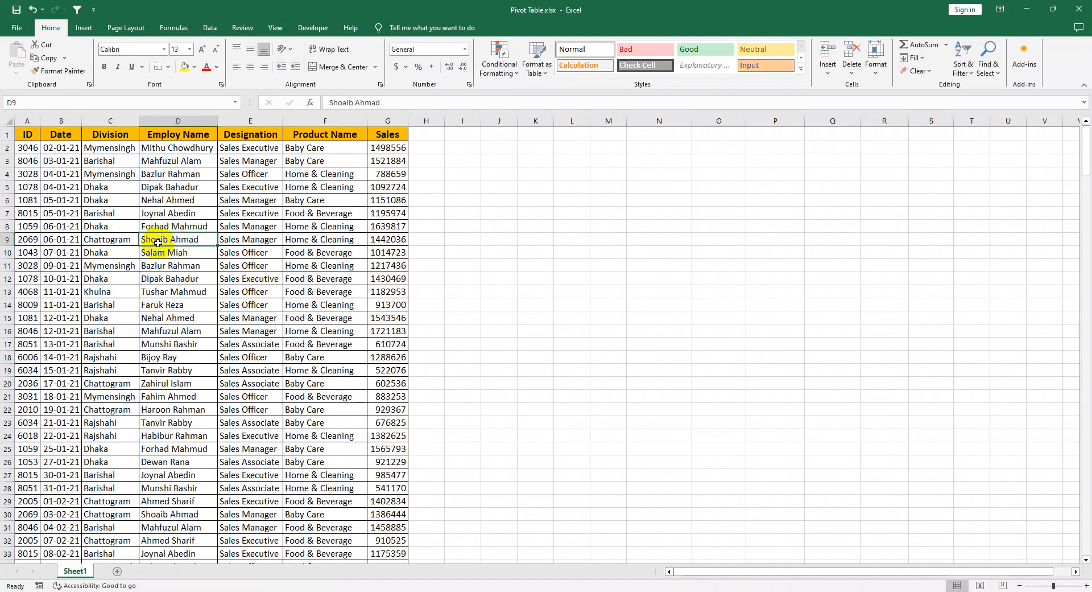
left_click(84, 28)
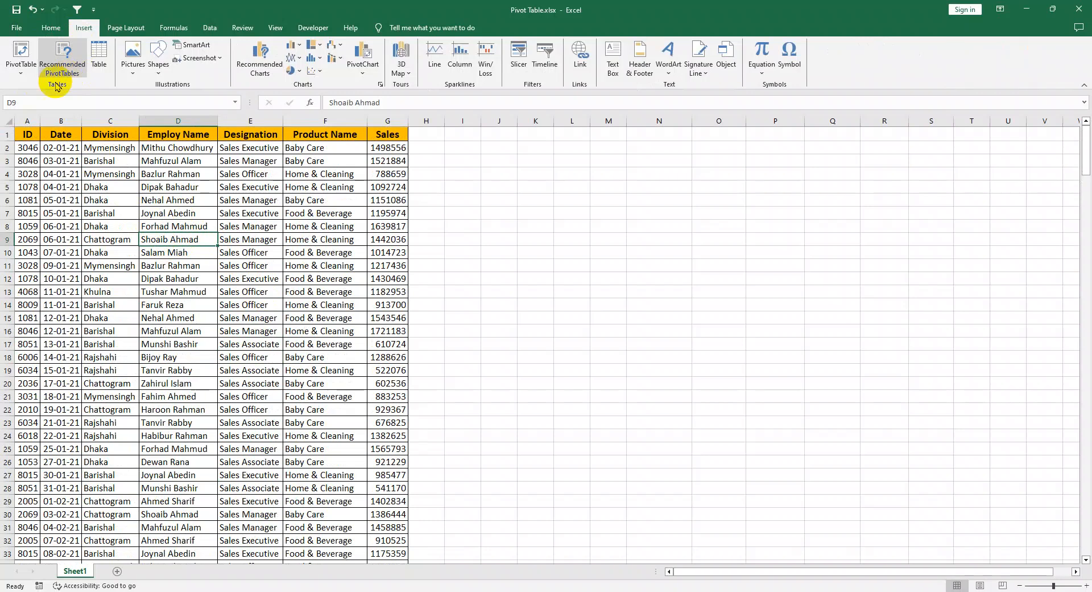
left_click(21, 57)
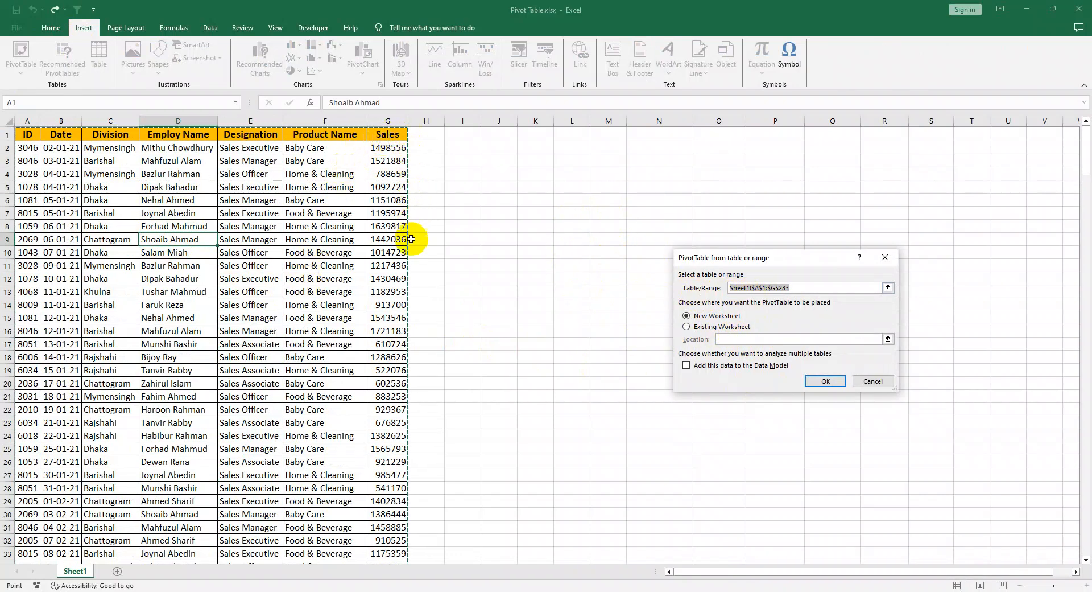
left_click(826, 382)
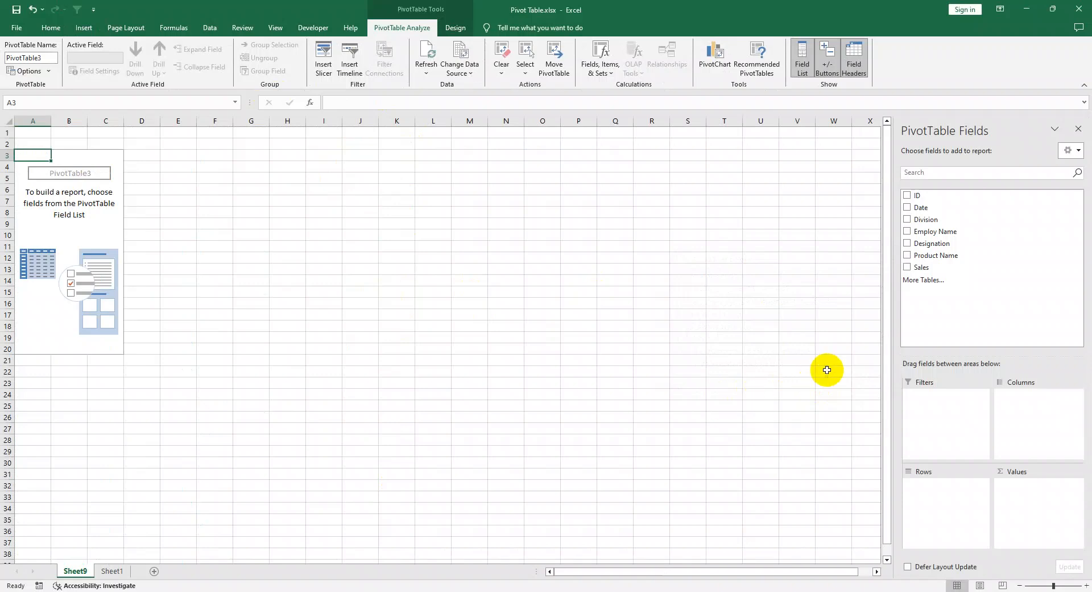
Step: Summarize Sales as values by Product Name in rows with Division as the report filter, and close the field list
left_click_drag(923, 267, 1035, 524)
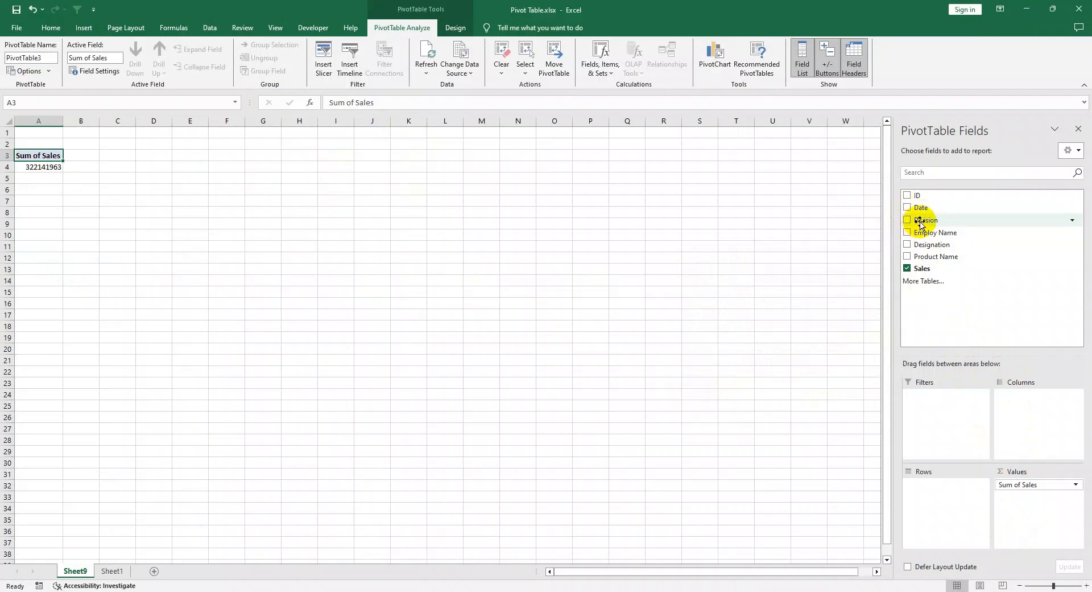
left_click_drag(922, 225, 948, 416)
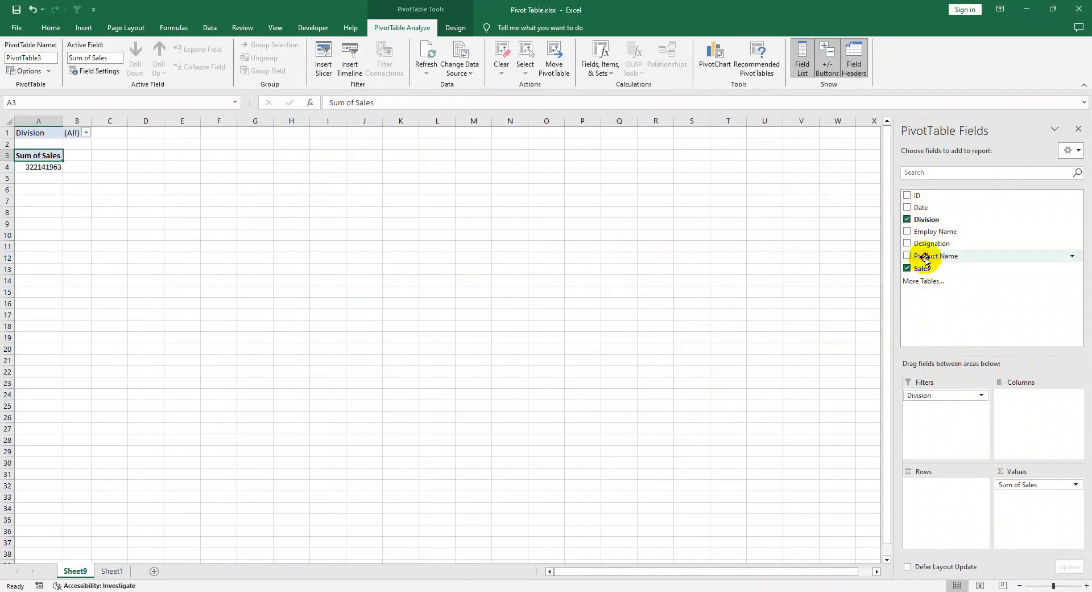
left_click_drag(924, 261, 939, 517)
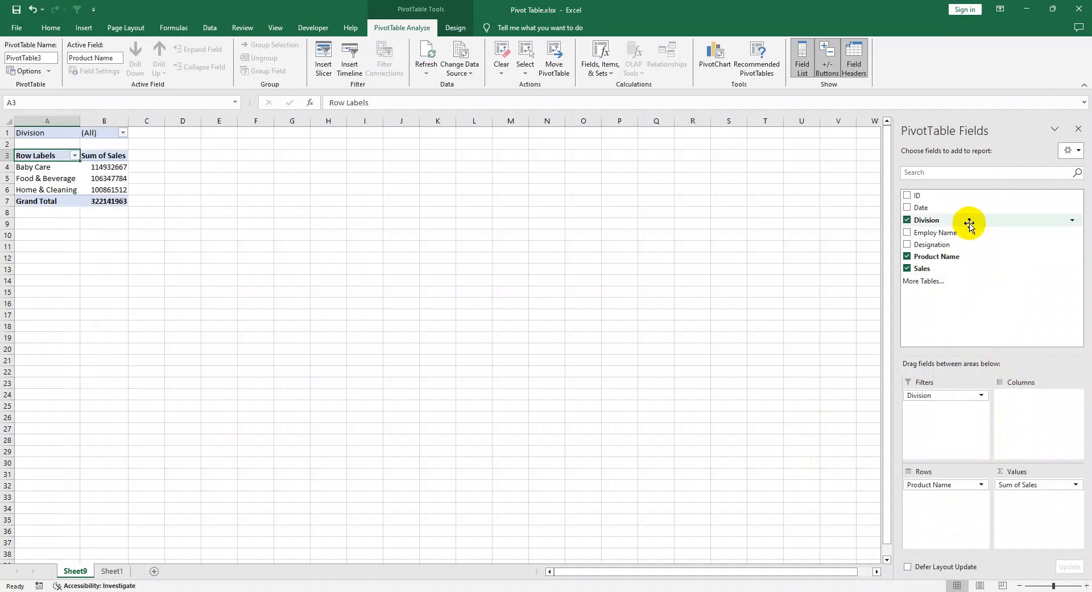
left_click(1079, 134)
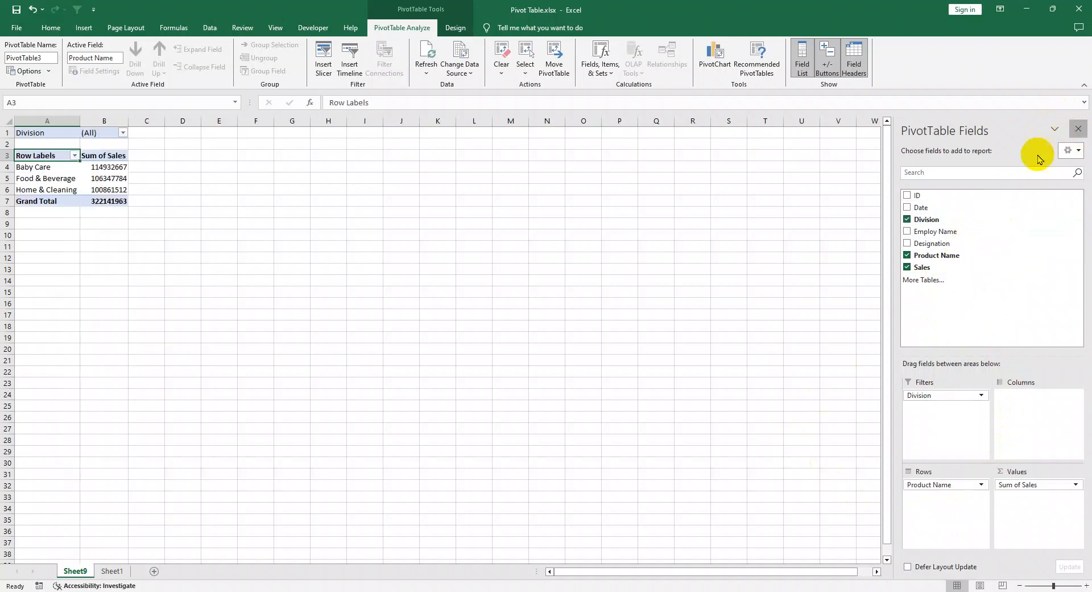
left_click(493, 290)
left_click(107, 291)
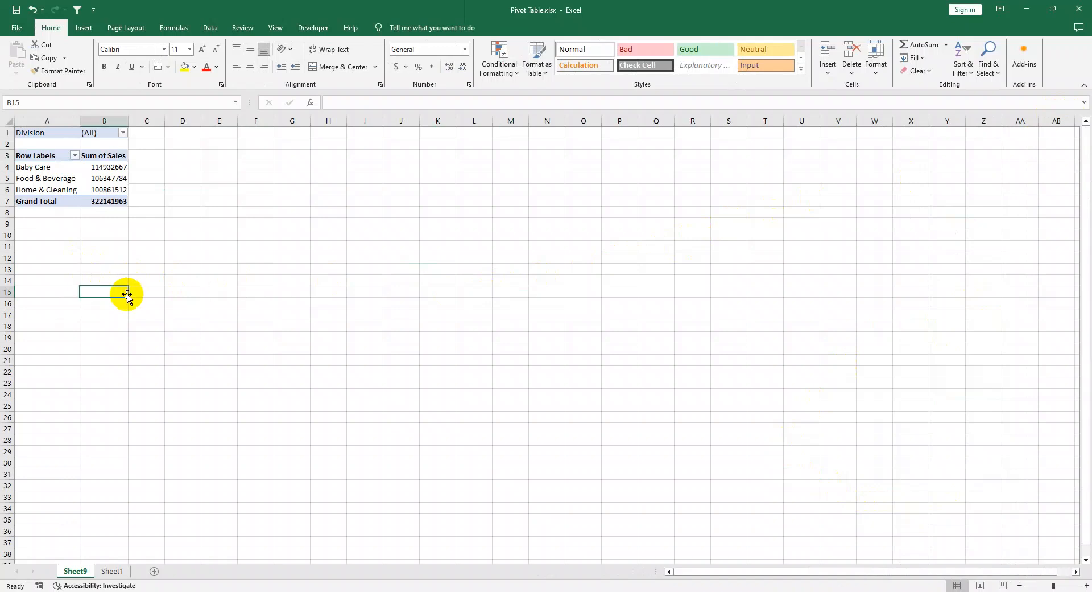
left_click(183, 300)
left_click(323, 247)
left_click(293, 178)
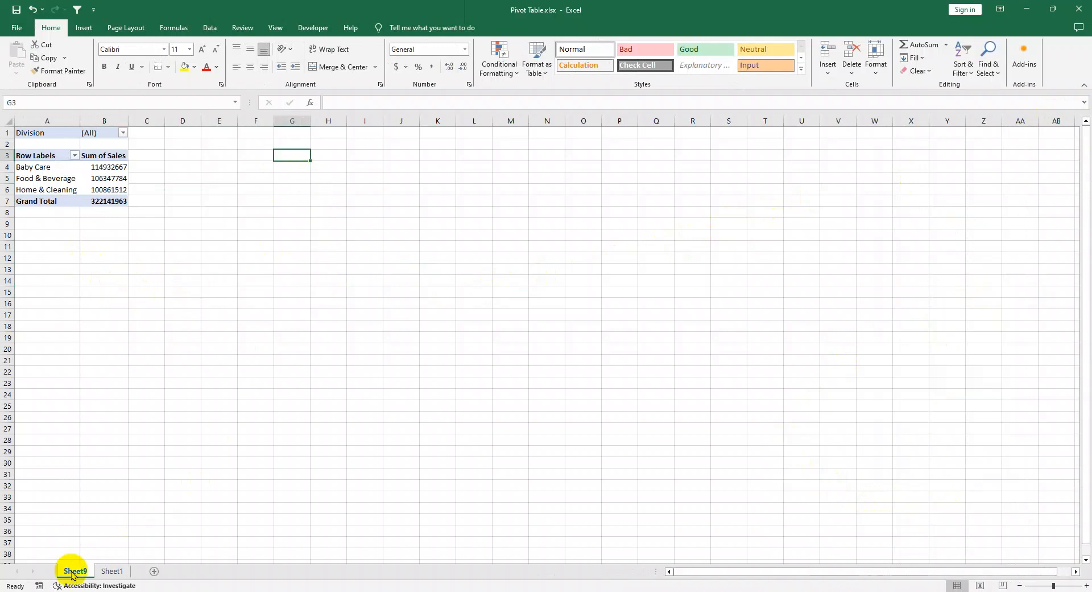
Step: Create a second PivotTable from the data range Sheet1!$A$1:$G$283, placed on the existing worksheet at Sheet9!$K$3
left_click(112, 571)
left_click(110, 173)
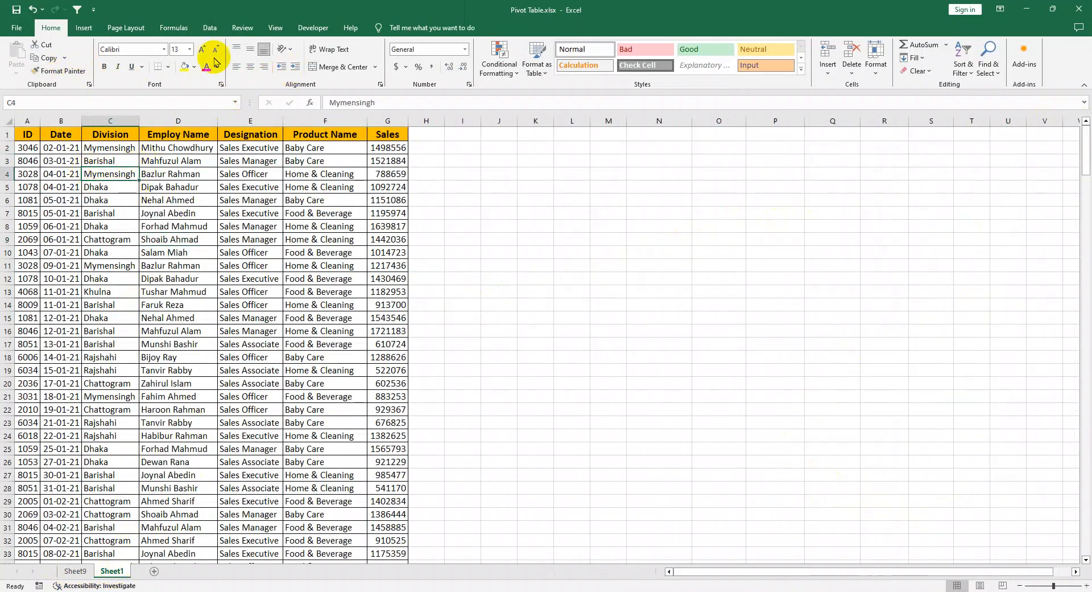
left_click(83, 27)
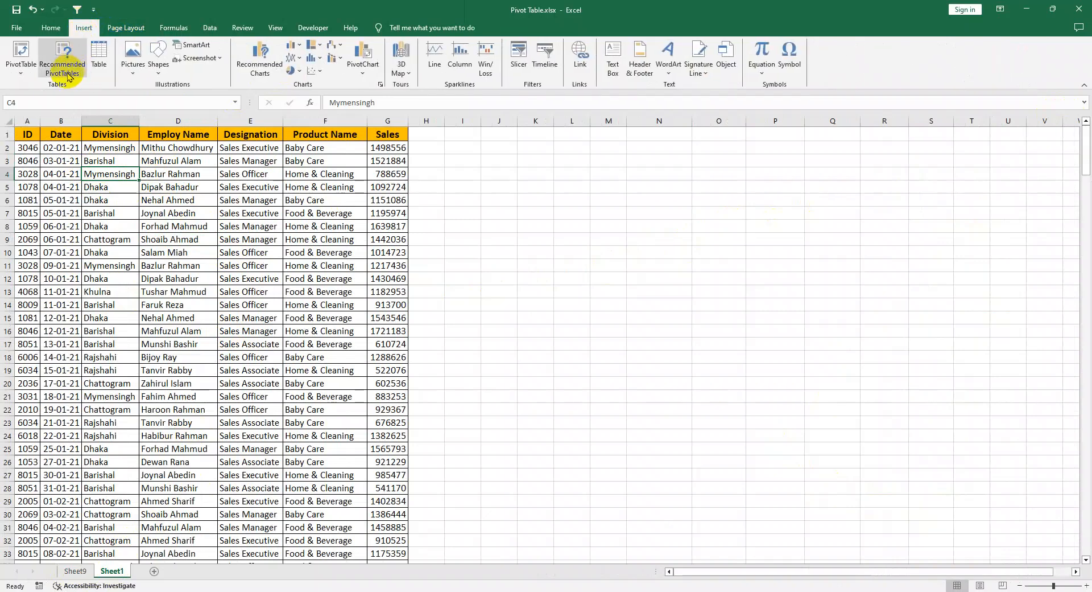
left_click(19, 55)
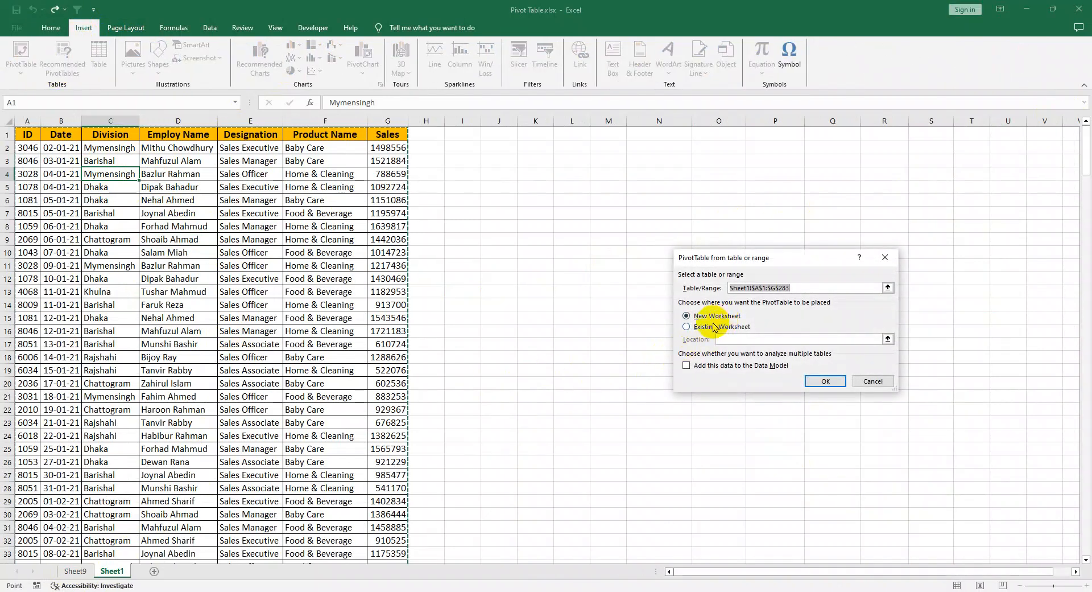
left_click(708, 327)
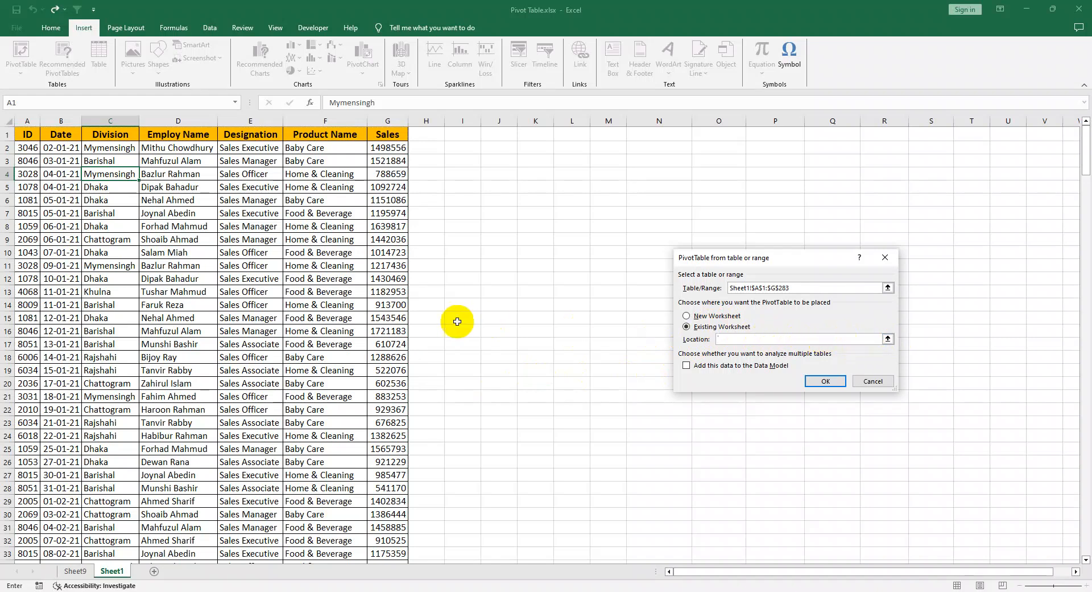
left_click(75, 571)
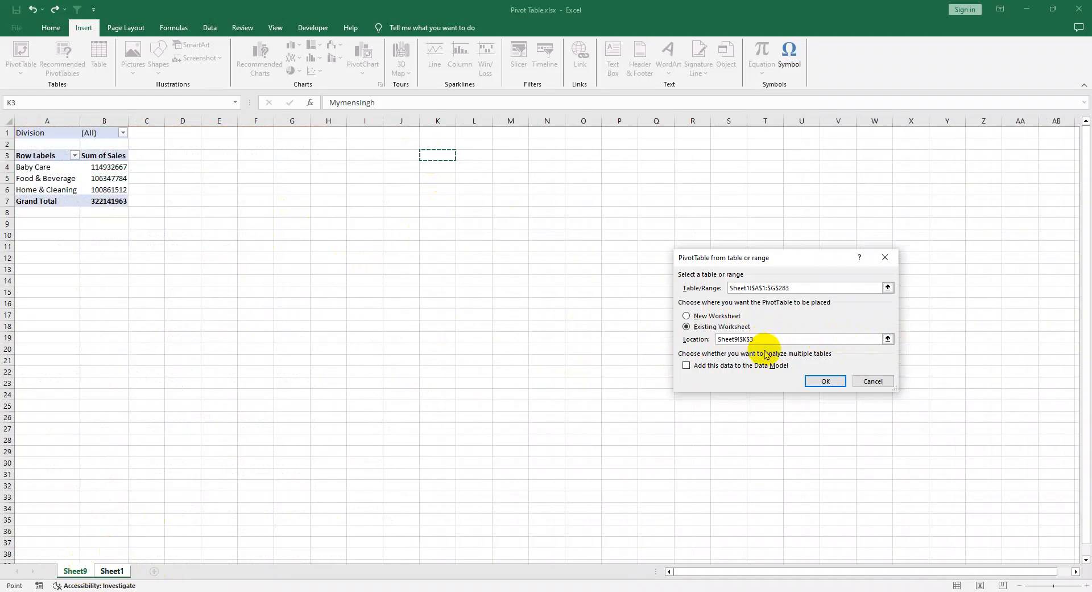
left_click(818, 380)
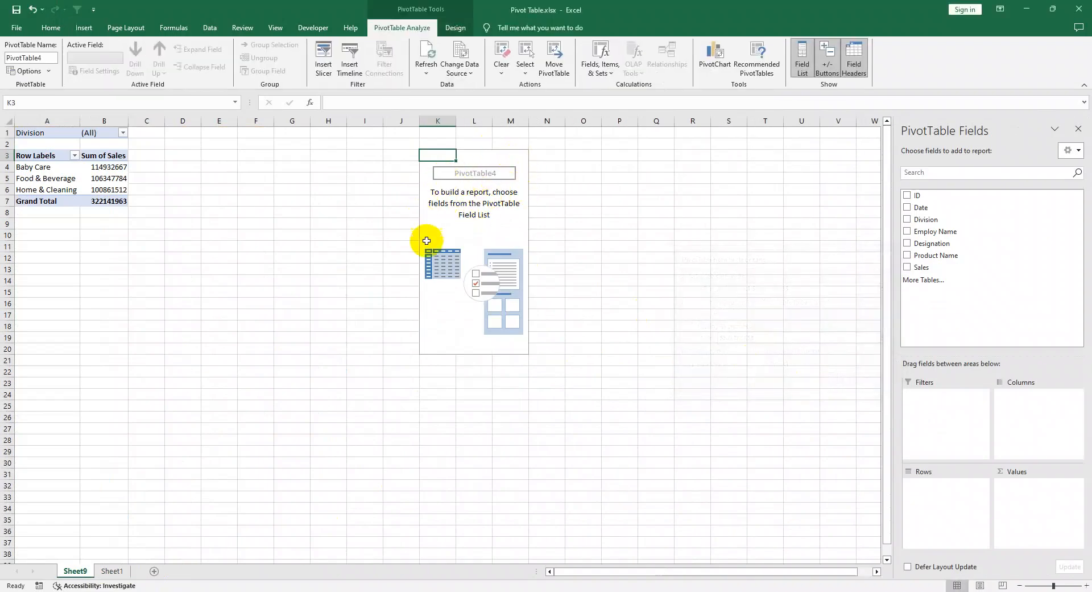
Step: Summarize Sales as values by Product Name in rows with Division as the filter in the second PivotTable, and close its field list
left_click_drag(917, 267, 1032, 529)
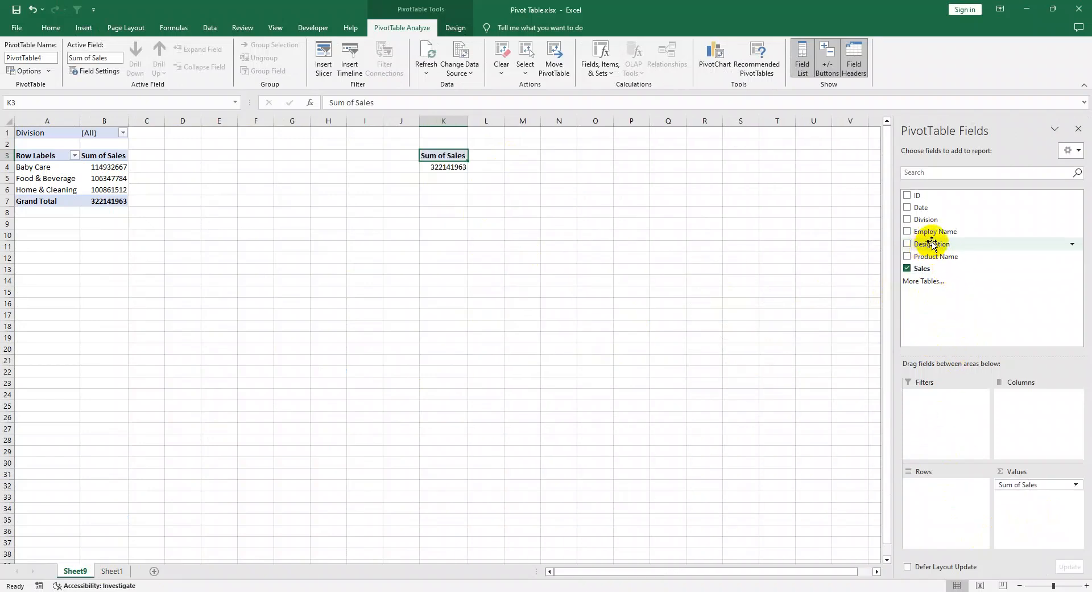
left_click_drag(930, 222, 959, 433)
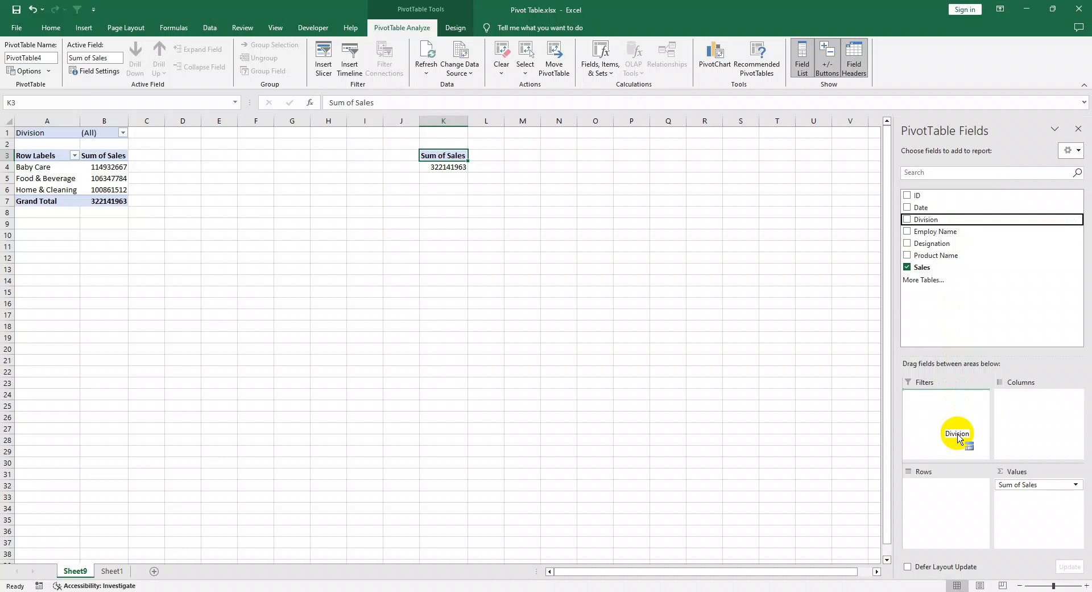
left_click_drag(959, 433, 958, 432)
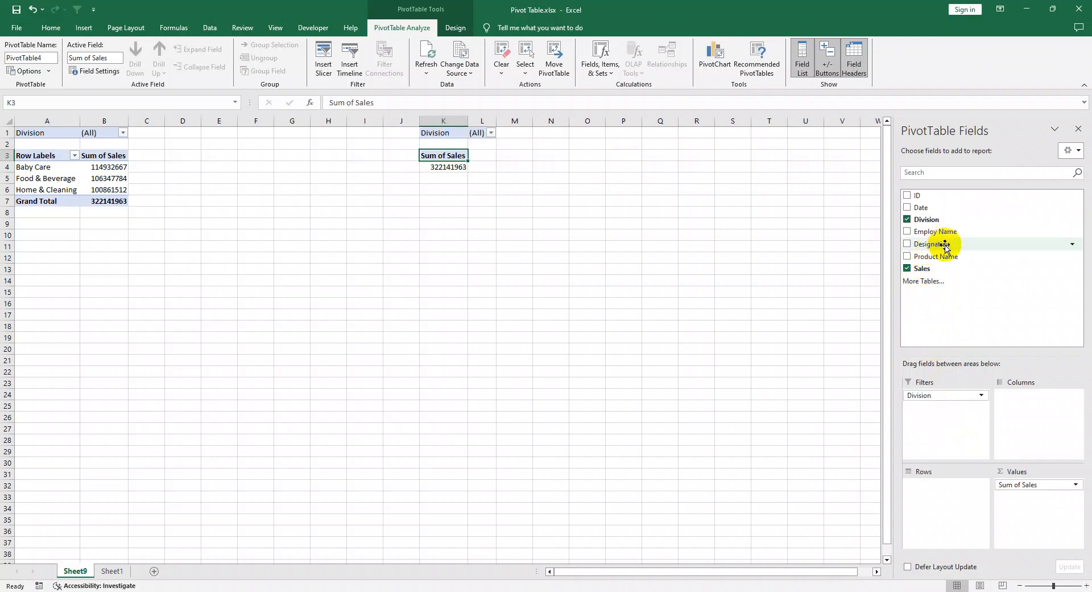
left_click_drag(936, 256, 930, 498)
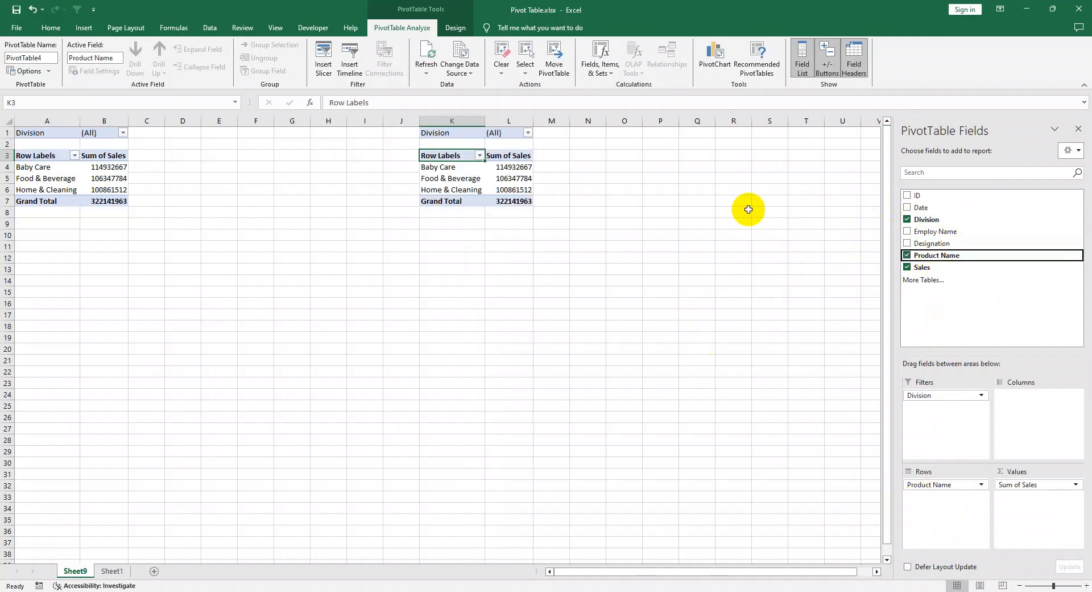
left_click(1083, 129)
left_click(489, 348)
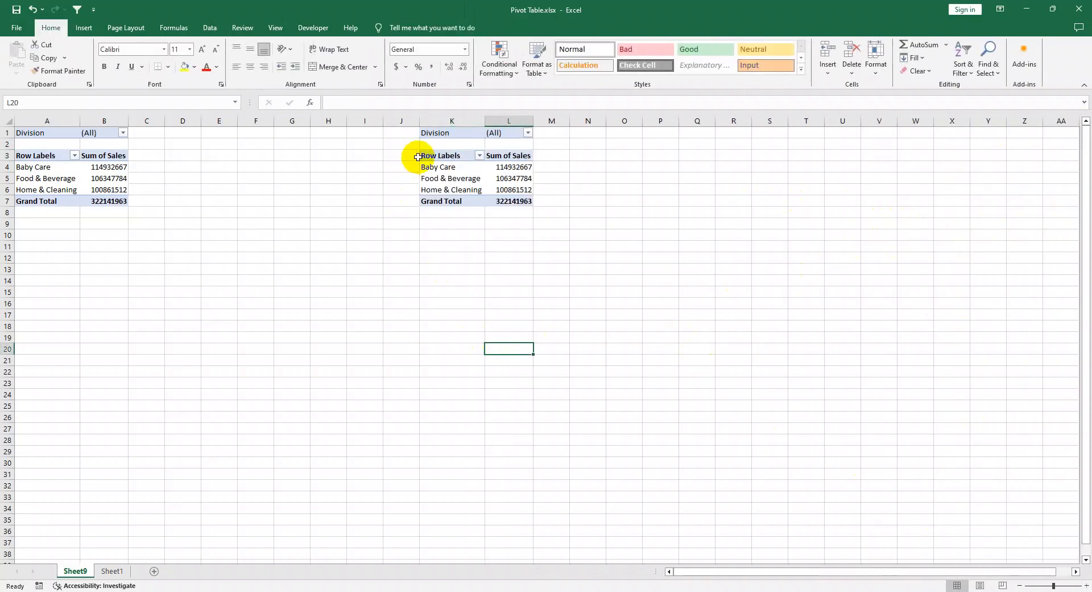
left_click_drag(425, 165, 504, 198)
left_click(568, 291)
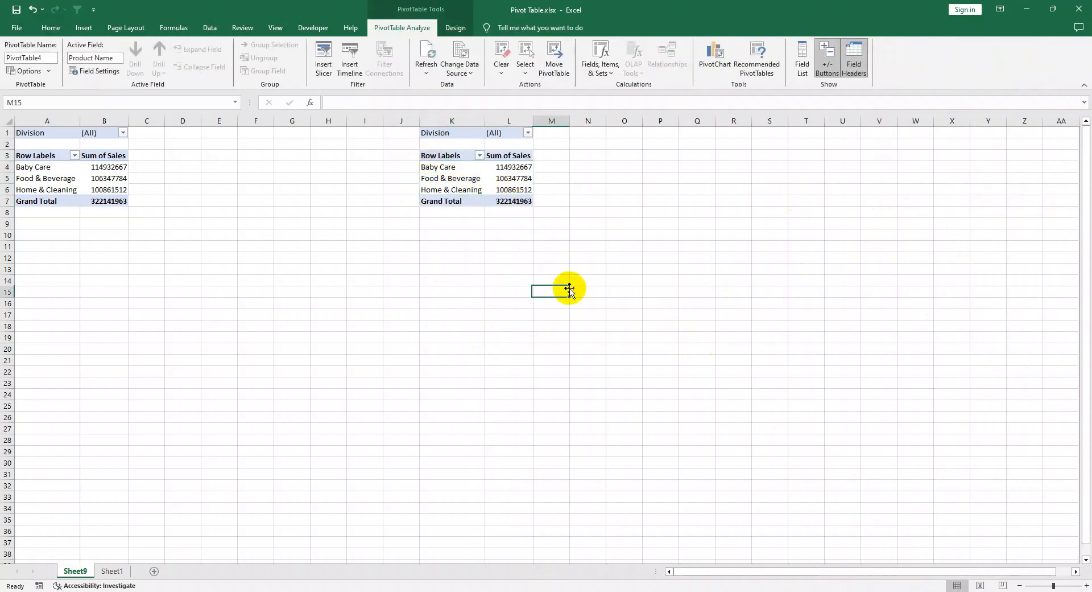
left_click(319, 300)
left_click(256, 326)
left_click(219, 371)
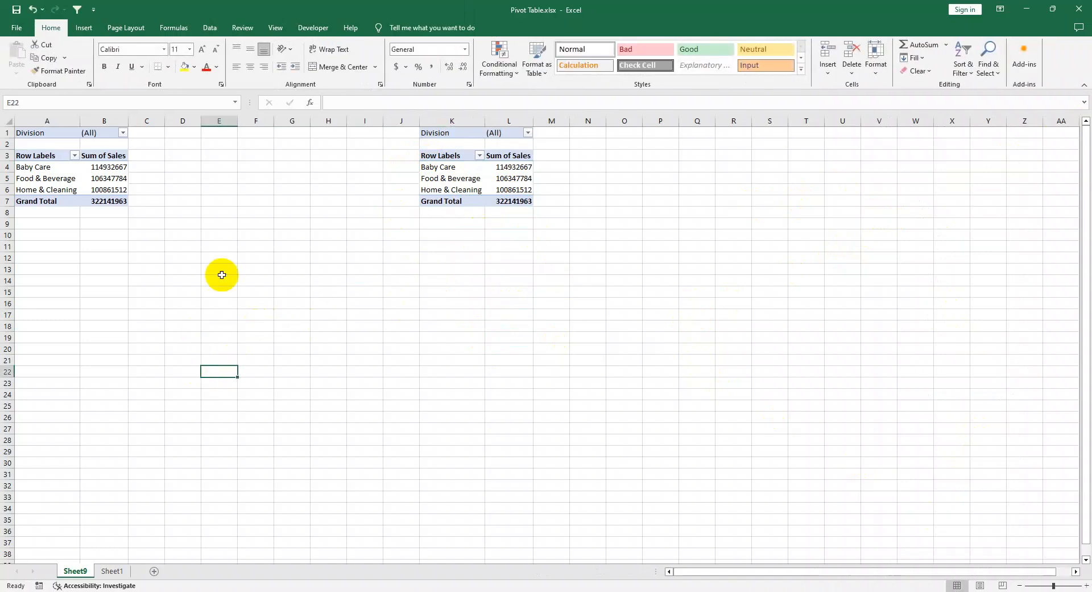
Step: Create a PivotChart from the sales data range Sheet1!$A$1:$G$283, placed on the existing Sheet1 at cell N9
left_click(83, 27)
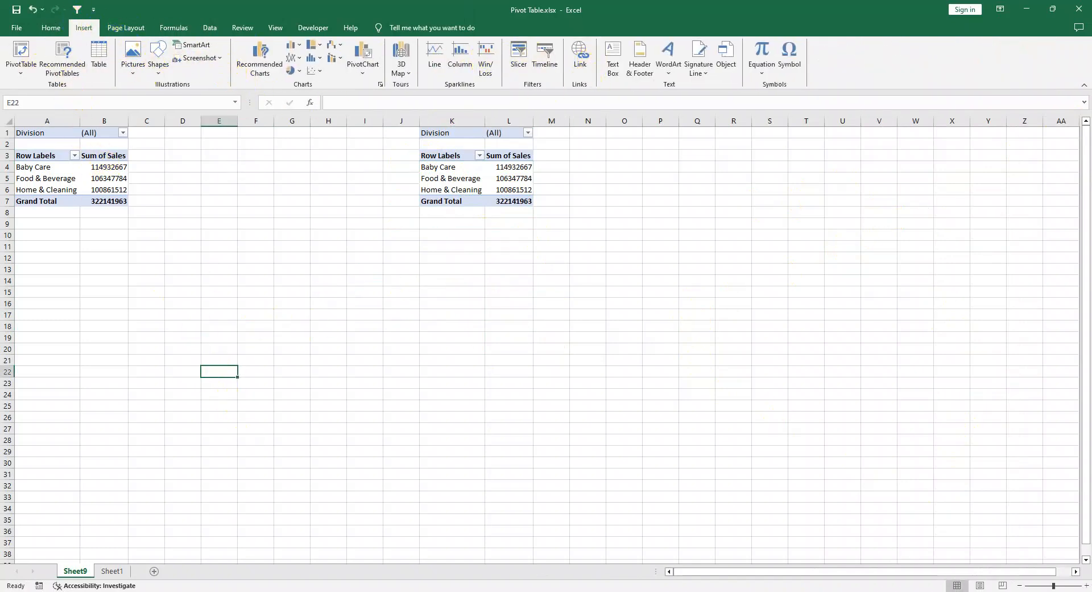
left_click(112, 570)
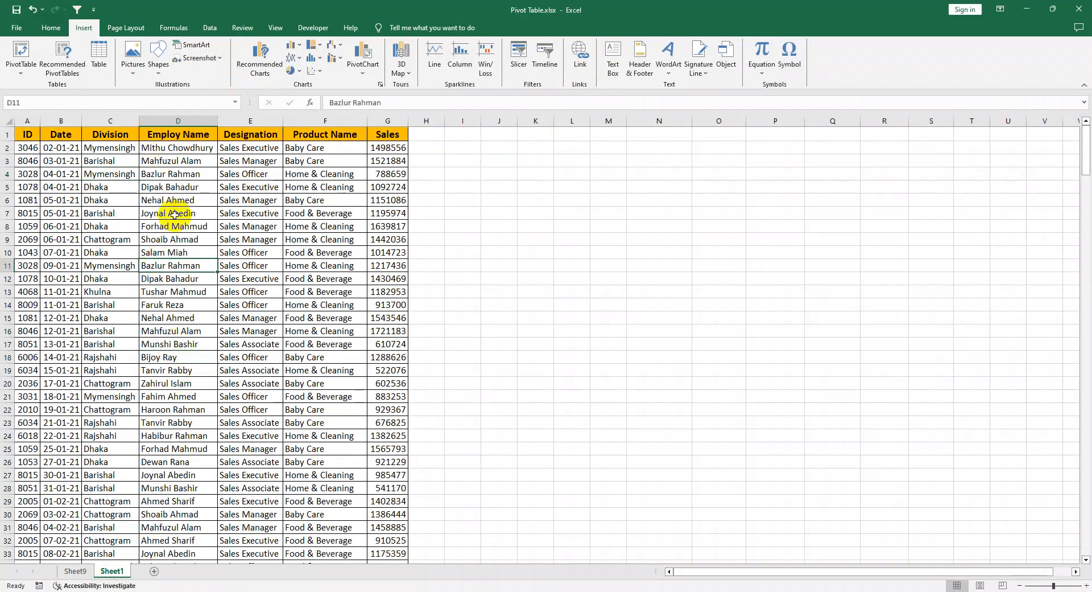
left_click(174, 239)
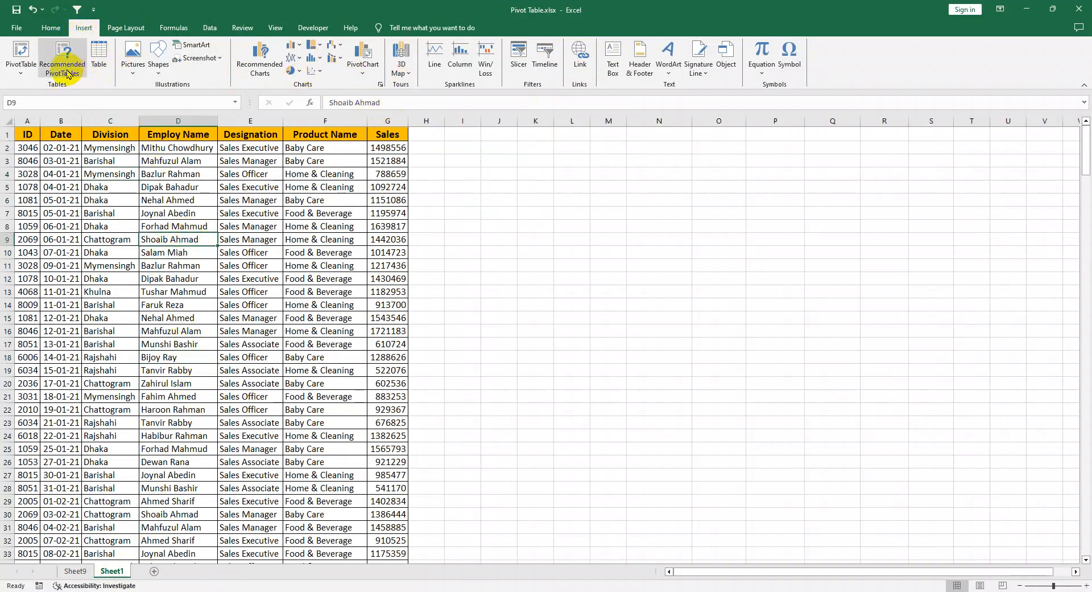
left_click(30, 77)
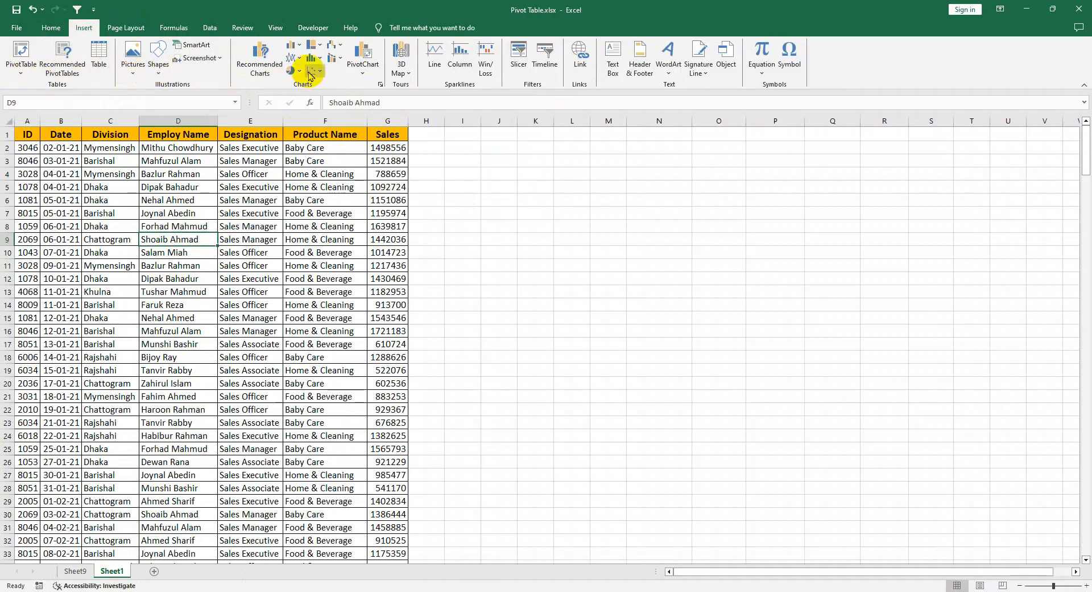
left_click(366, 55)
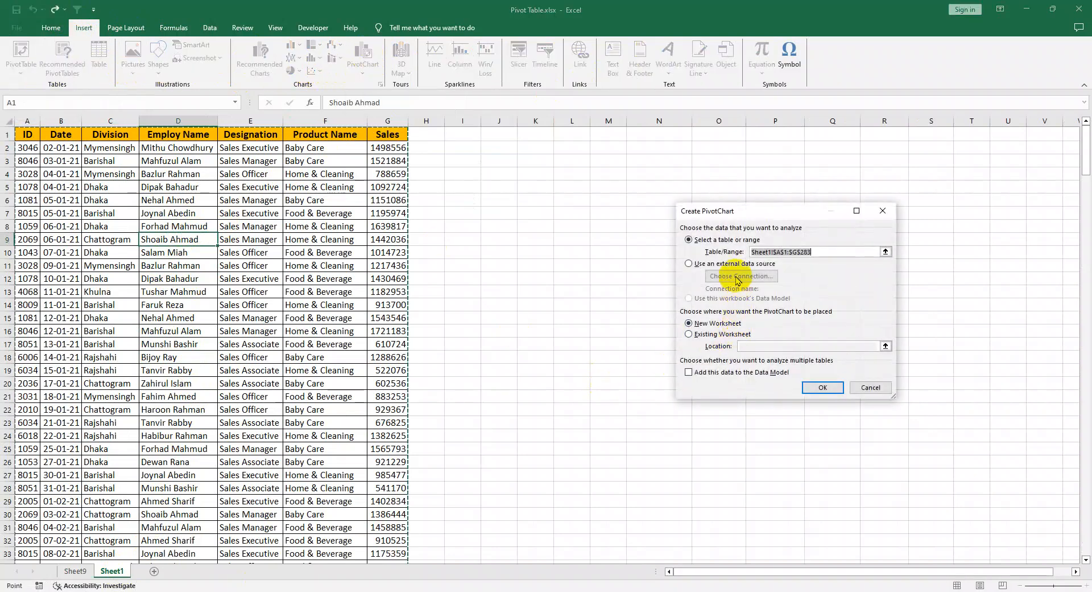
left_click(689, 333)
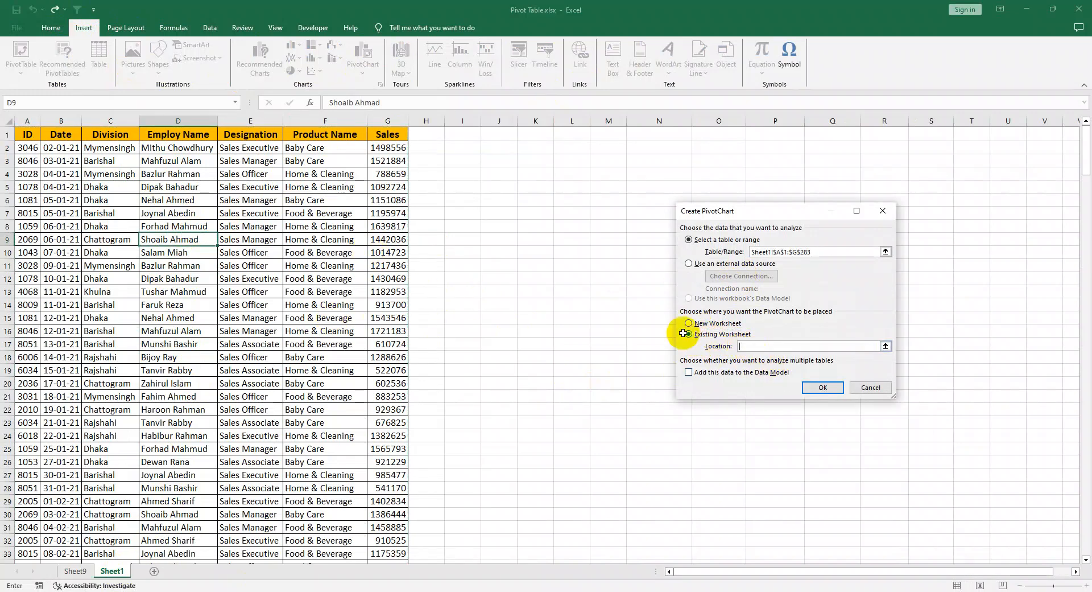
left_click(663, 235)
left_click(822, 387)
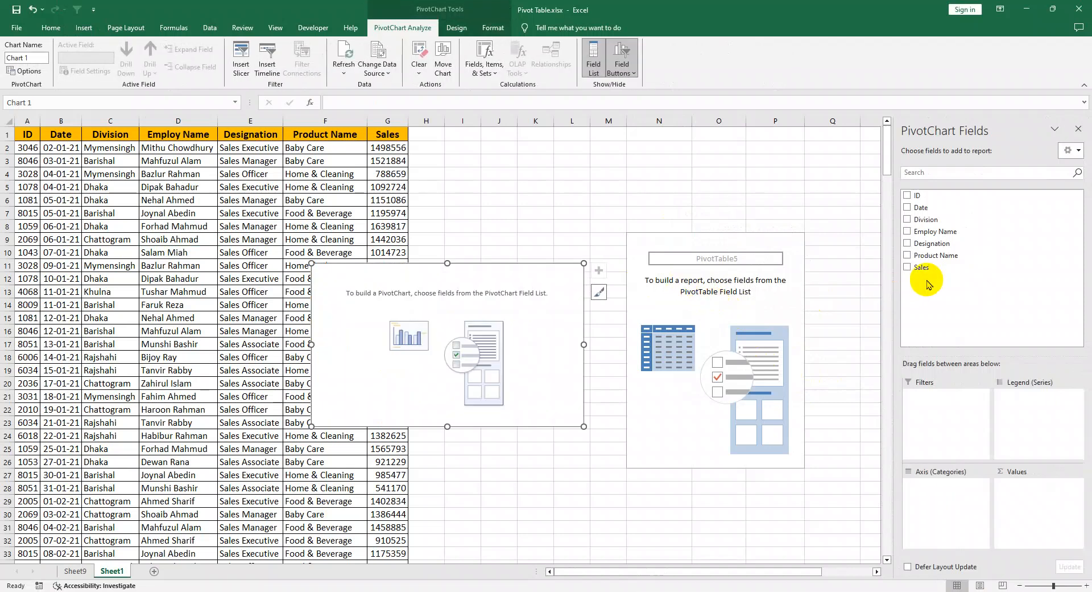
Step: Plot Sales as values by Division on the category axis with Product Name as the filter, and move the chart clear of the source data
mouse_move(919, 267)
left_mouse_down()
mouse_move(954, 493)
mouse_move(1041, 512)
left_mouse_up()
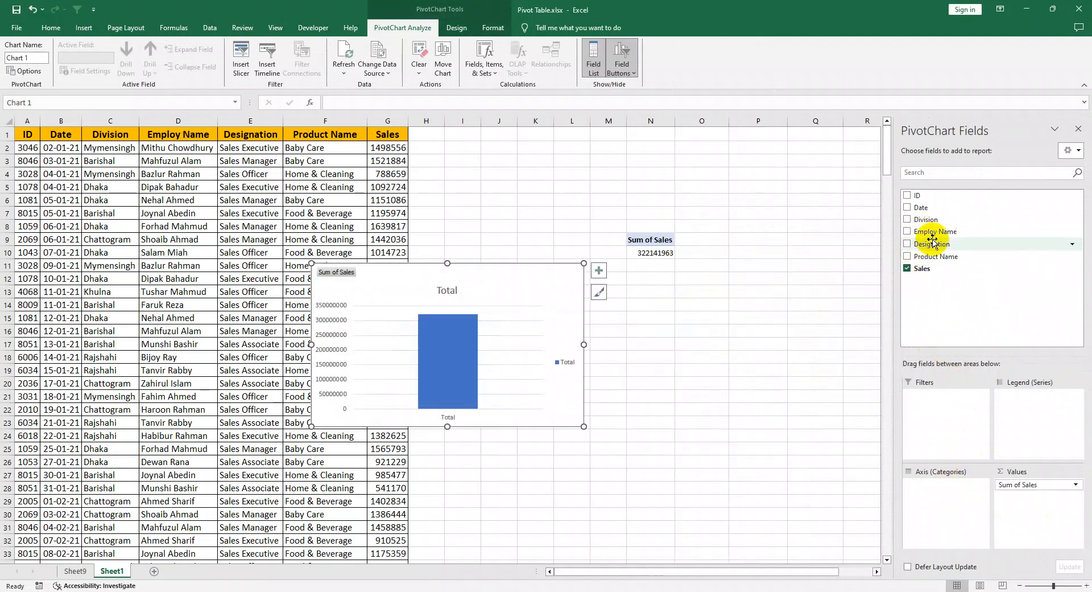
left_click_drag(934, 256, 954, 429)
left_click_drag(930, 220, 943, 506)
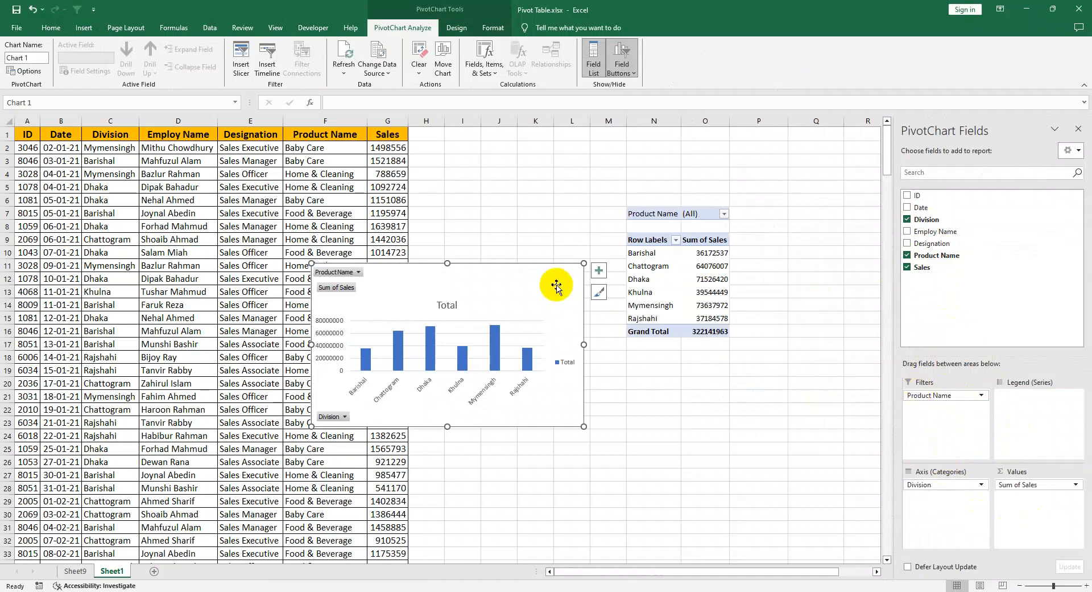
left_click_drag(558, 286, 720, 239)
left_click(714, 461)
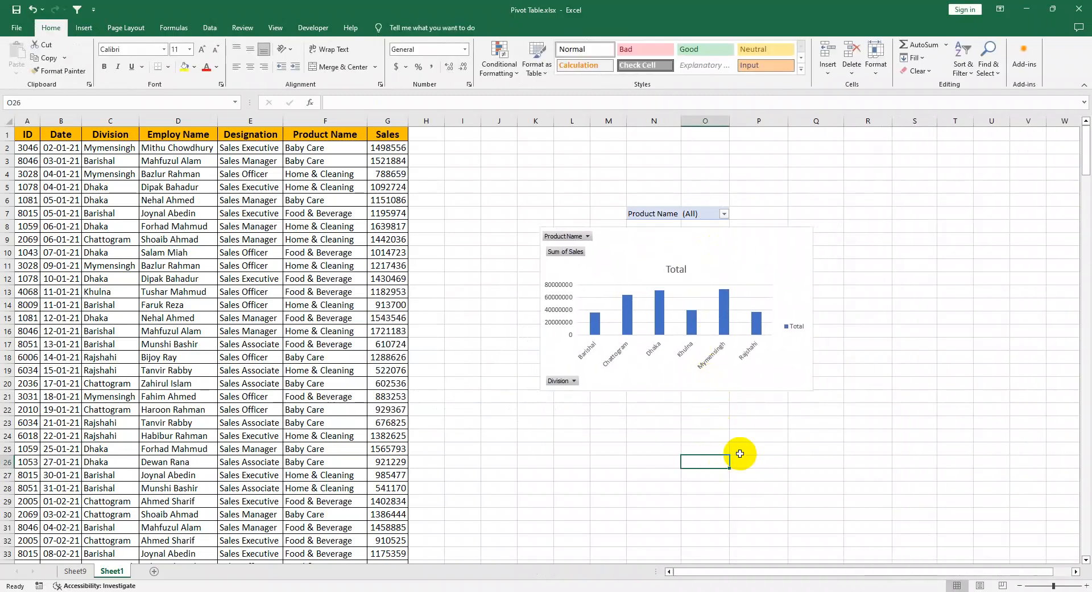
Step: Filter the Sheet1 PivotTable and its chart to the product Baby Care
scroll(725, 341, "up", 1, "ctrl")
scroll(734, 320, "up", 4, "ctrl")
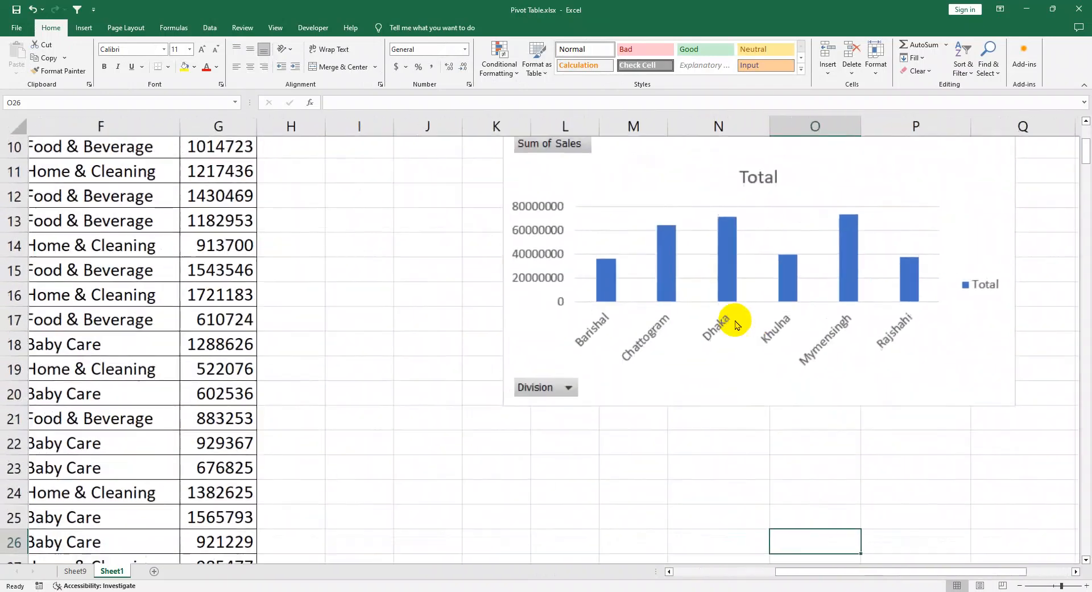
scroll(756, 311, "up", 1)
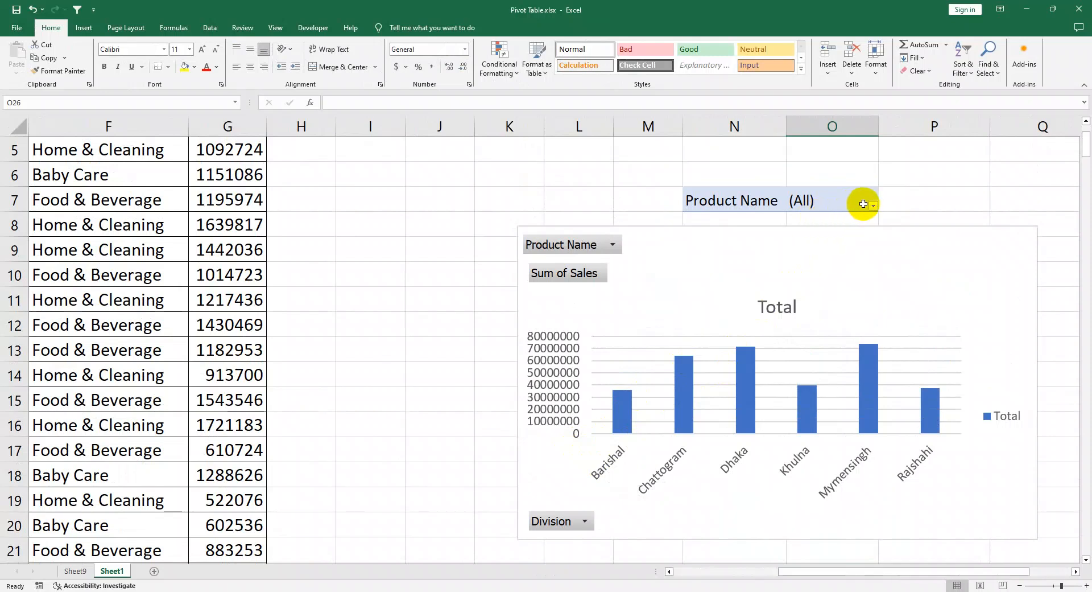
left_click(873, 207)
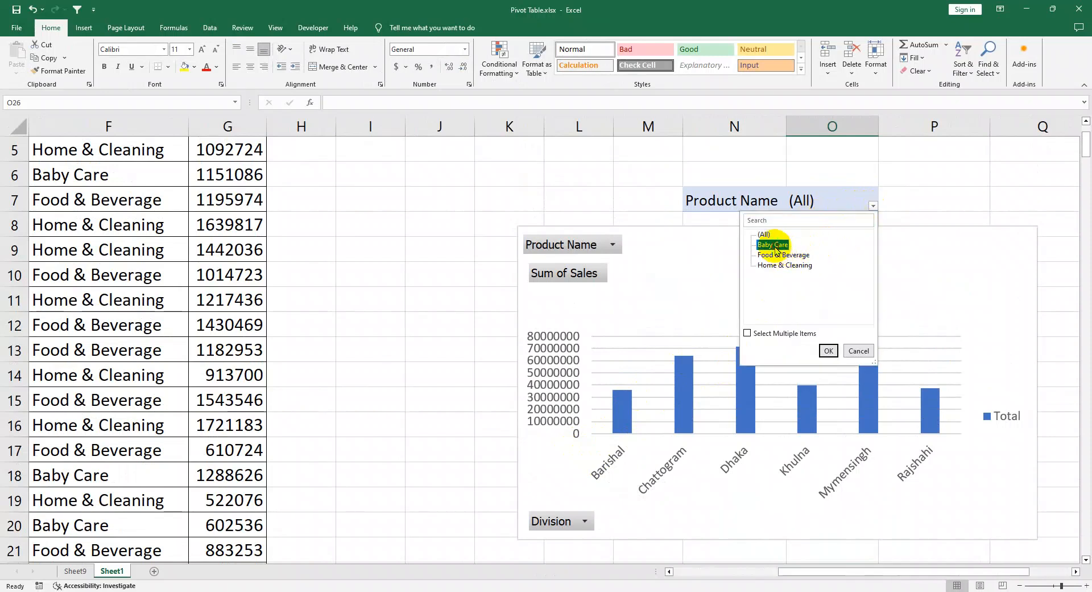
left_click(829, 351)
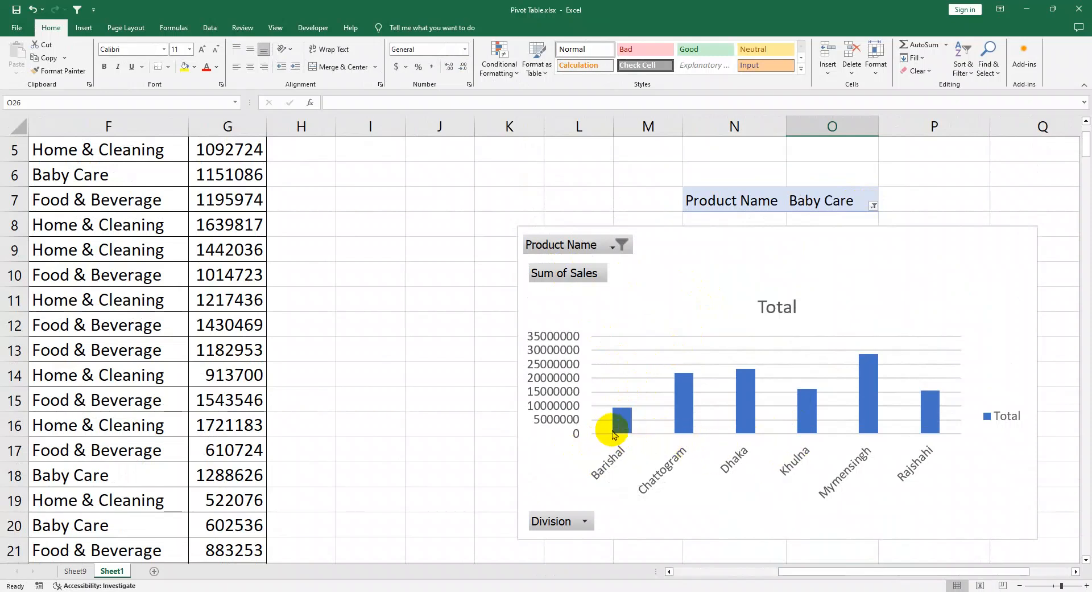
Step: Limit the PivotChart's Division filter to Barishal, and restore all divisions
left_click(584, 522)
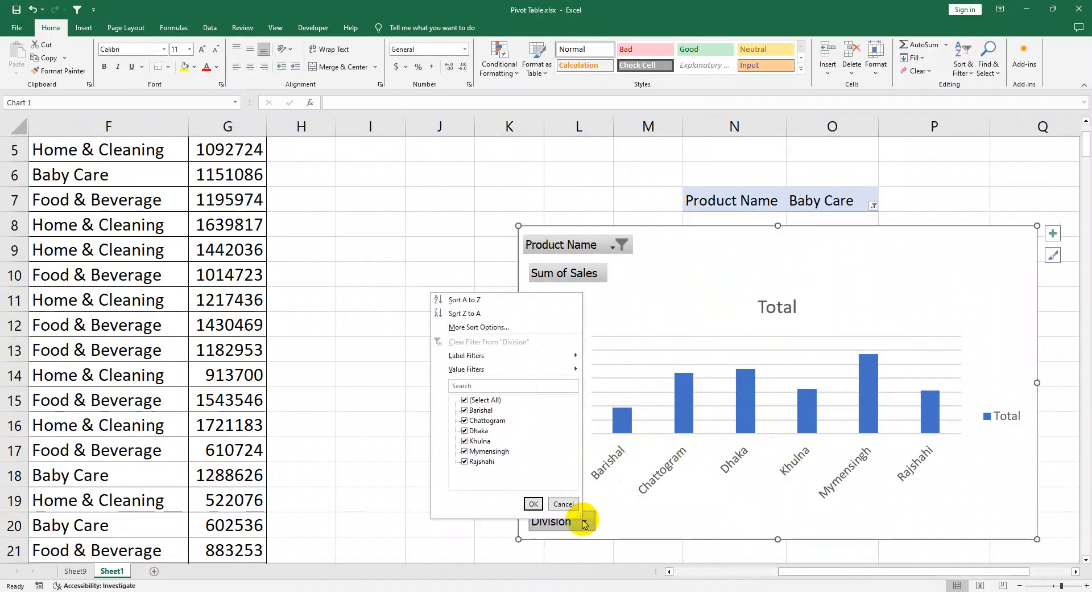
left_click(465, 411)
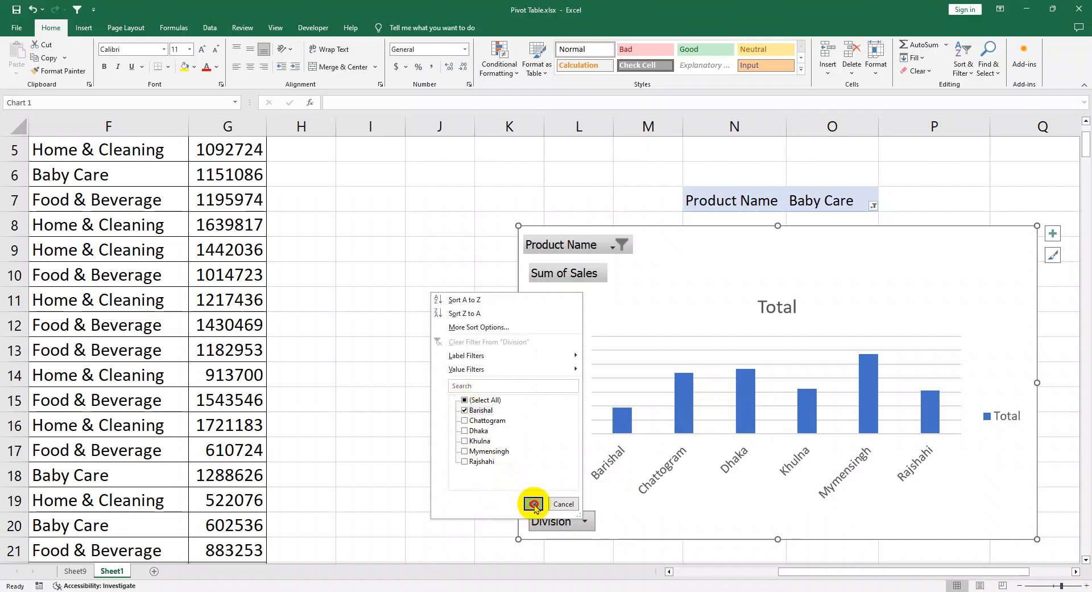
left_click(533, 504)
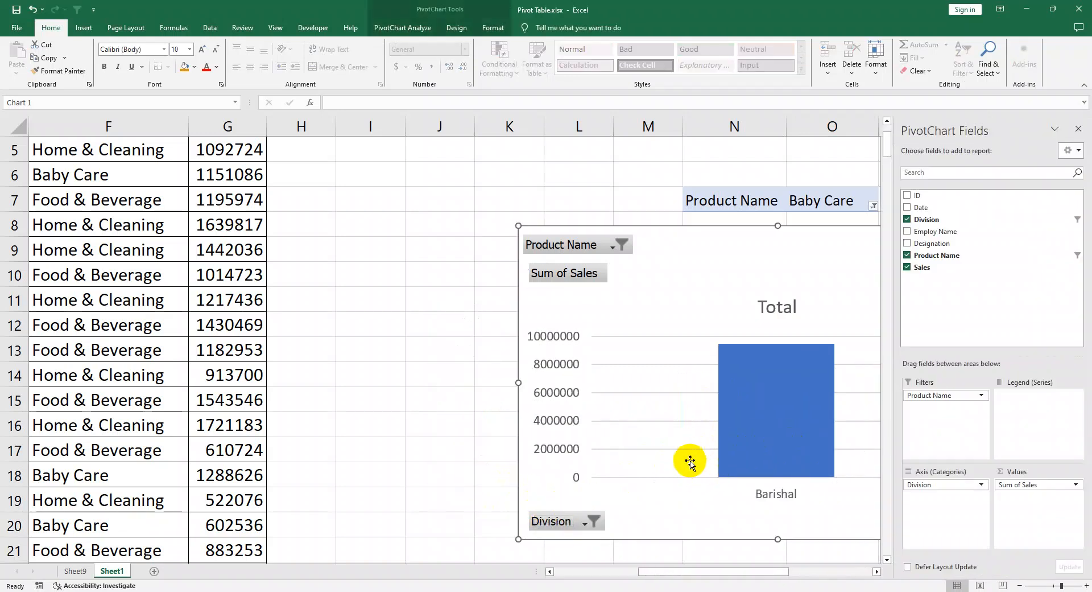
left_click(583, 522)
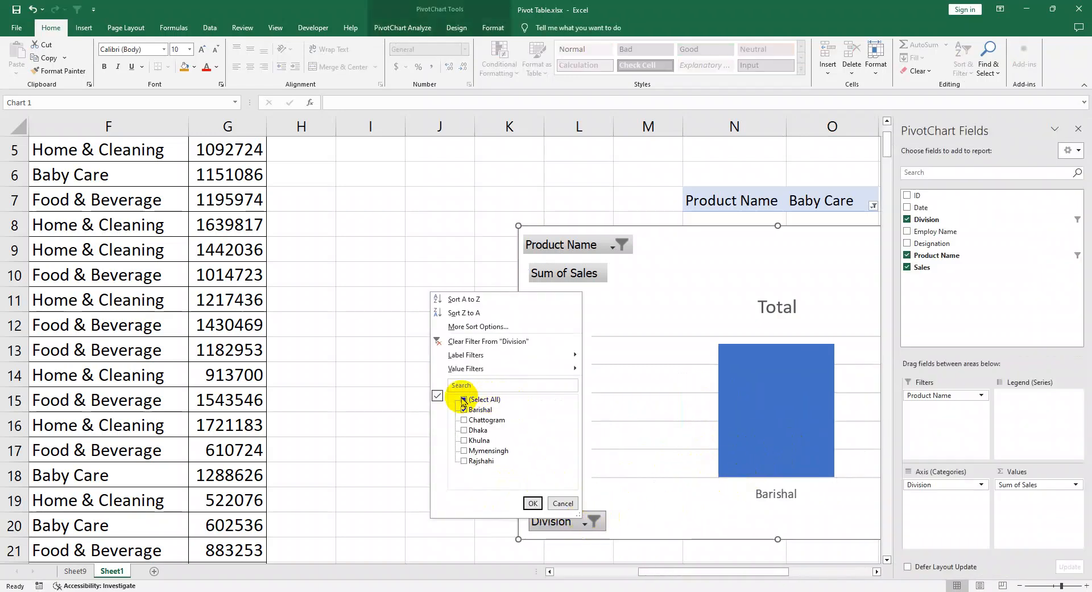
left_click(534, 503)
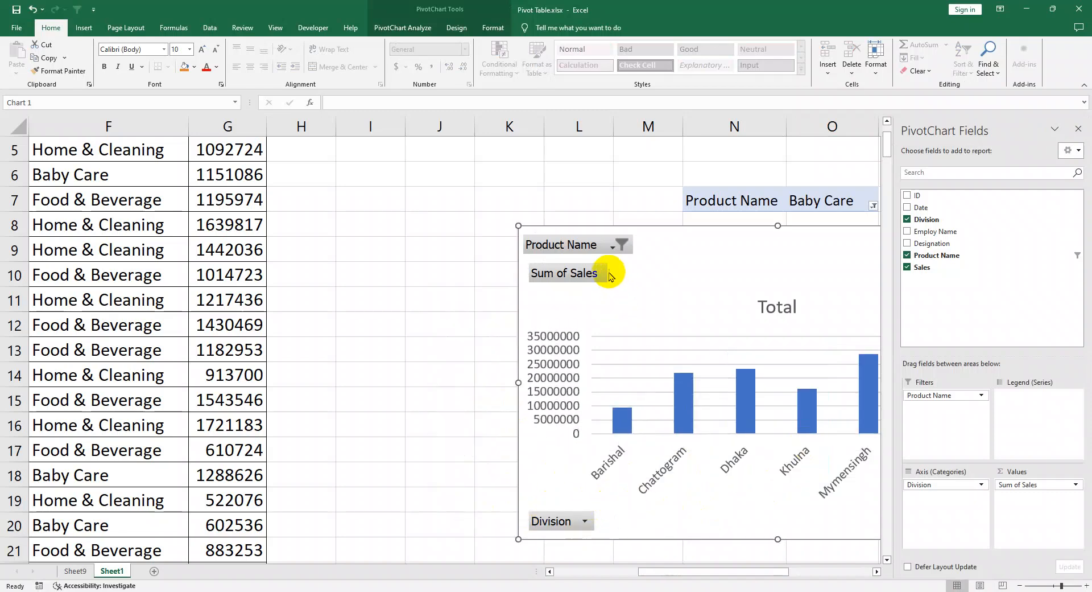
Step: Filter the PivotChart's Product Name by Food & Beverage, and switch it to Home & Cleaning
left_click(614, 249)
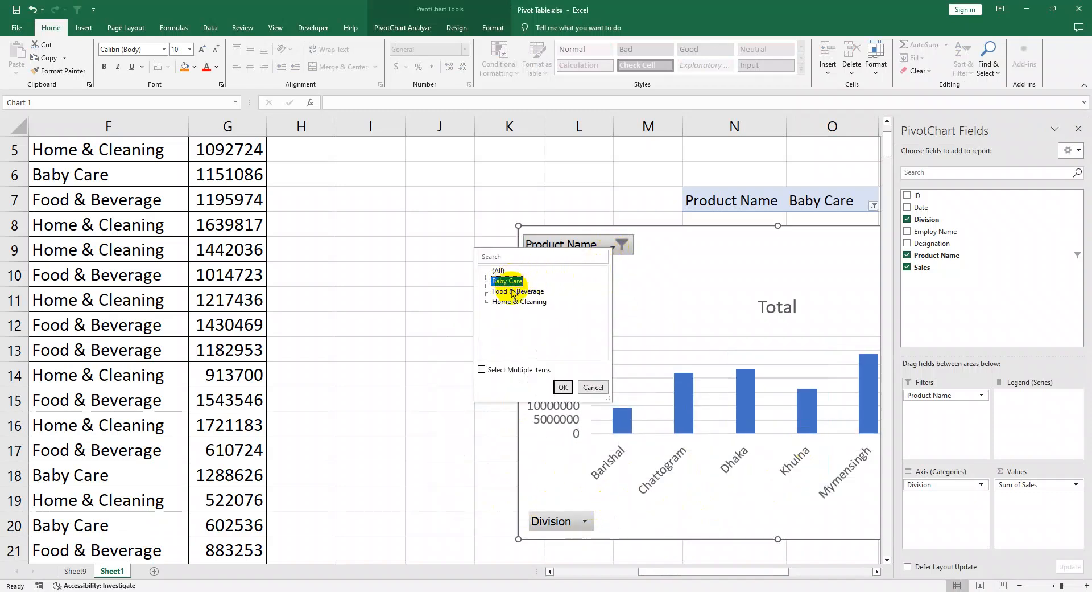
left_click(563, 386)
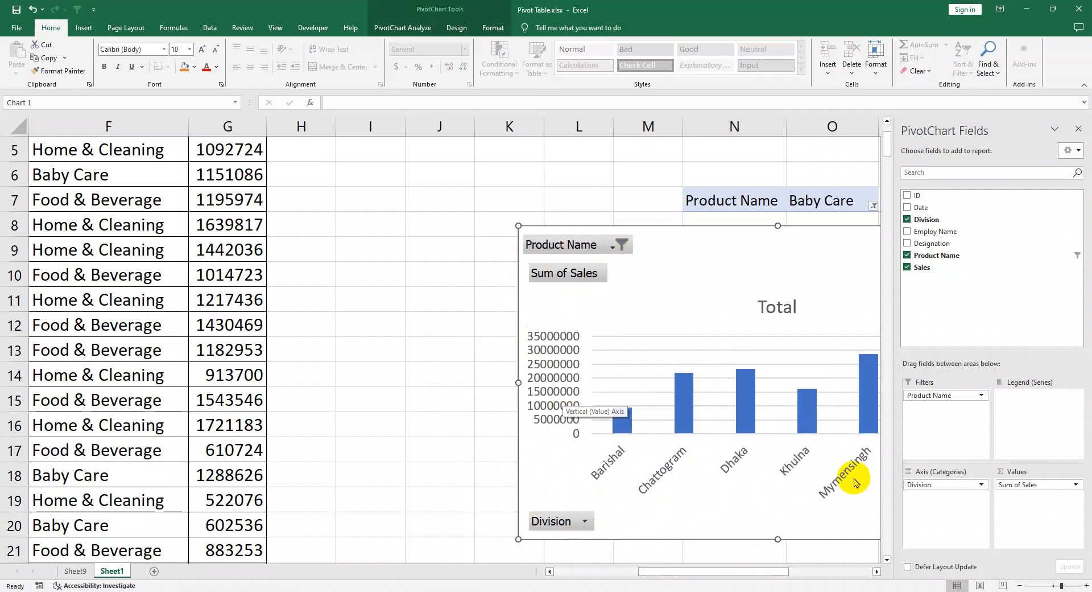
left_click(612, 251)
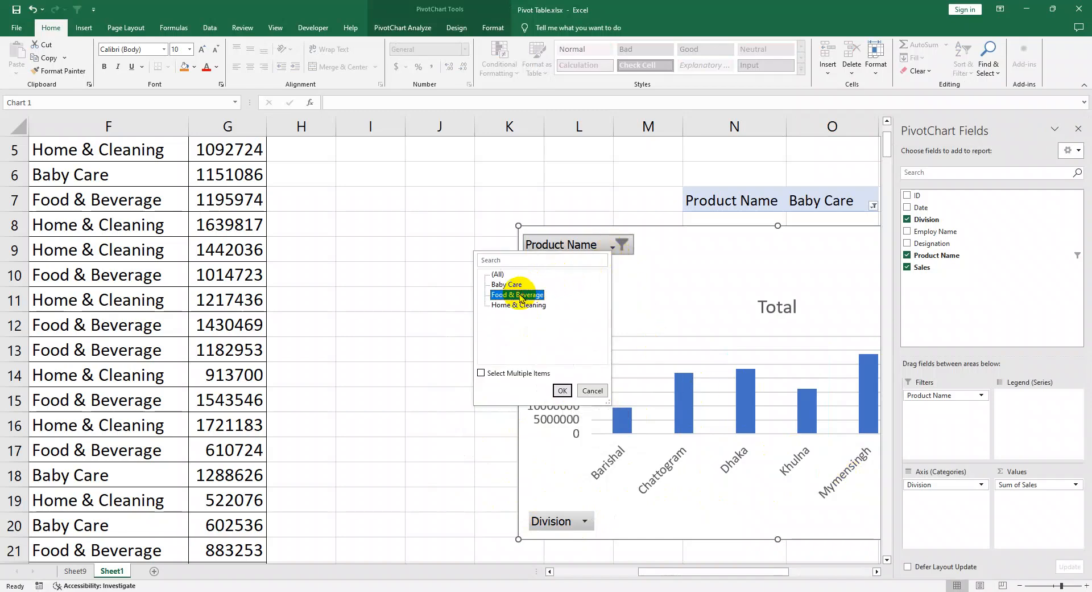
left_click(562, 389)
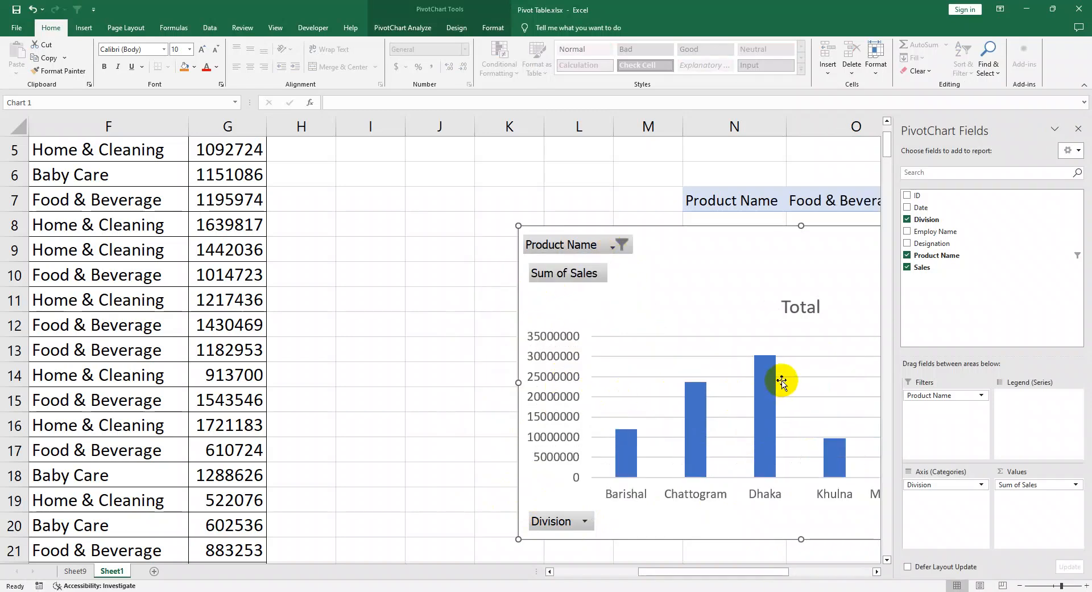
left_click(608, 248)
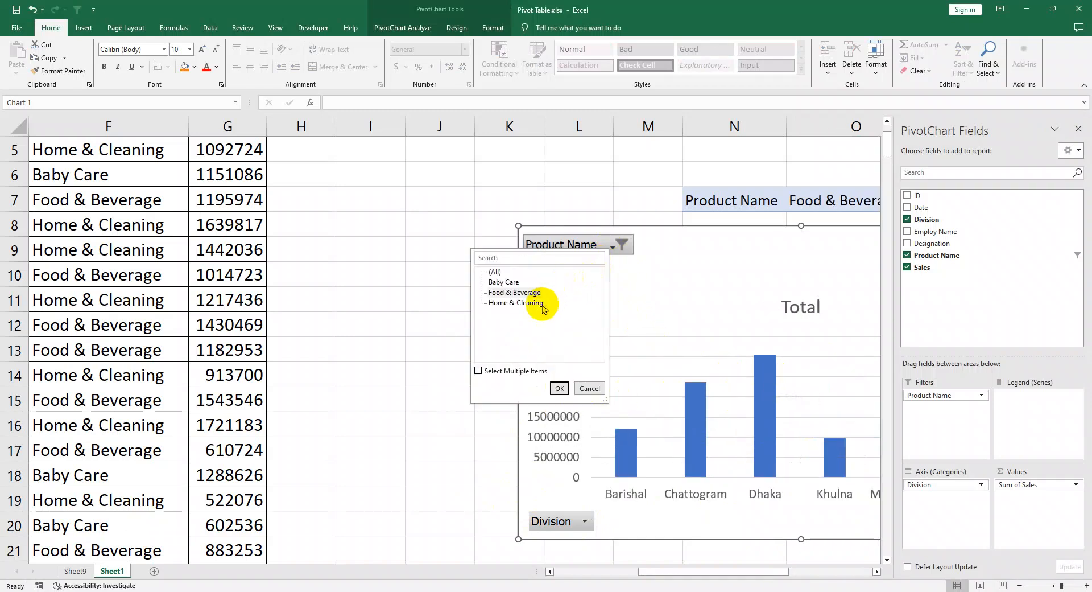
left_click(560, 388)
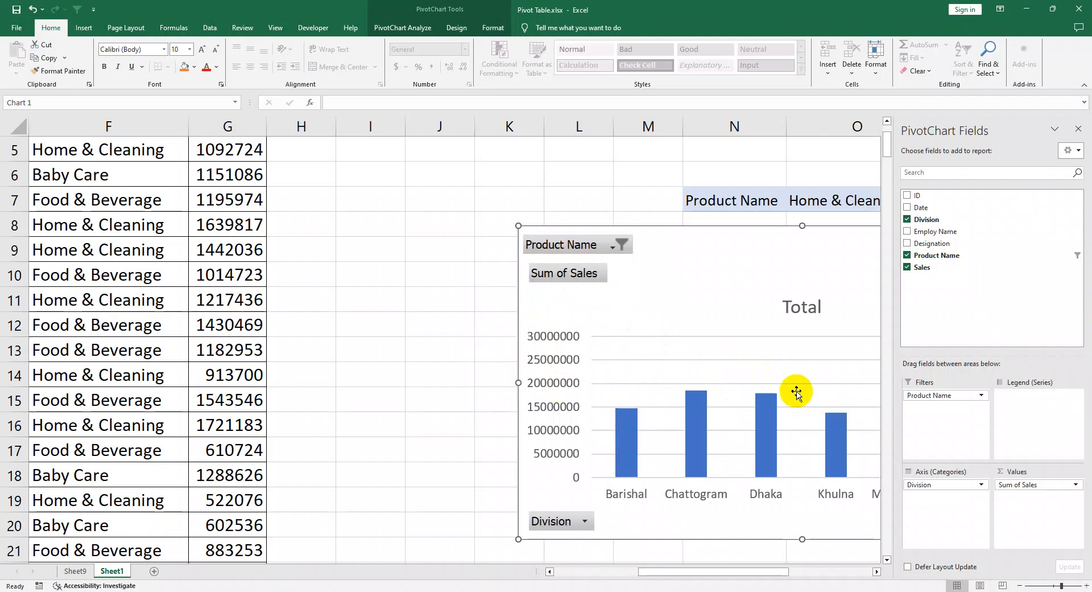
scroll(768, 359, "down", 1, "ctrl")
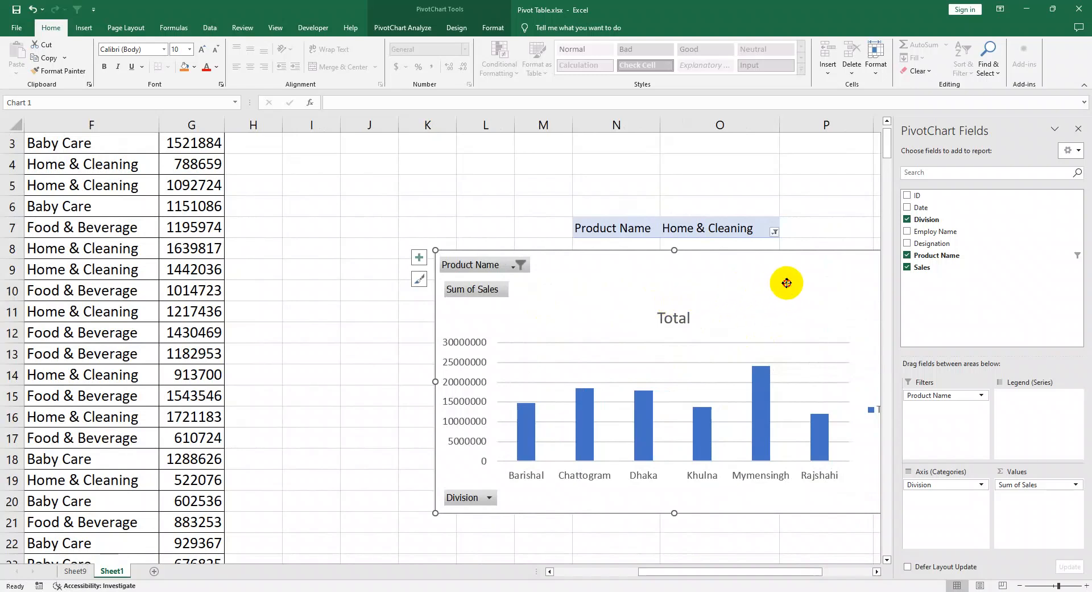
Step: Delete the PivotChart from Sheet1, keeping its linked PivotTable
key("Delete")
left_click(944, 305)
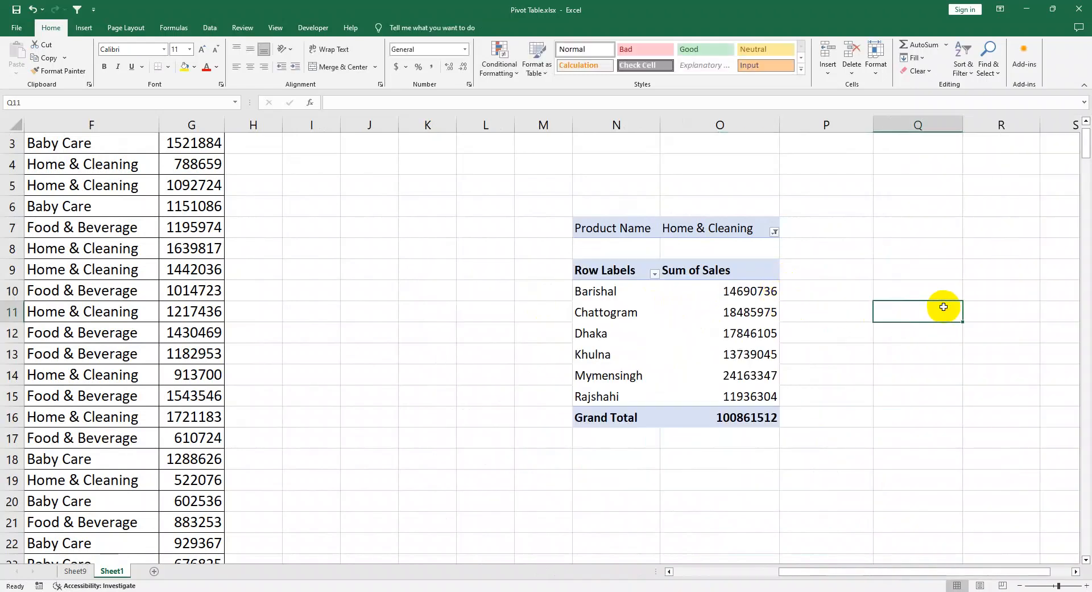
left_click_drag(766, 427, 590, 230)
left_click(503, 266)
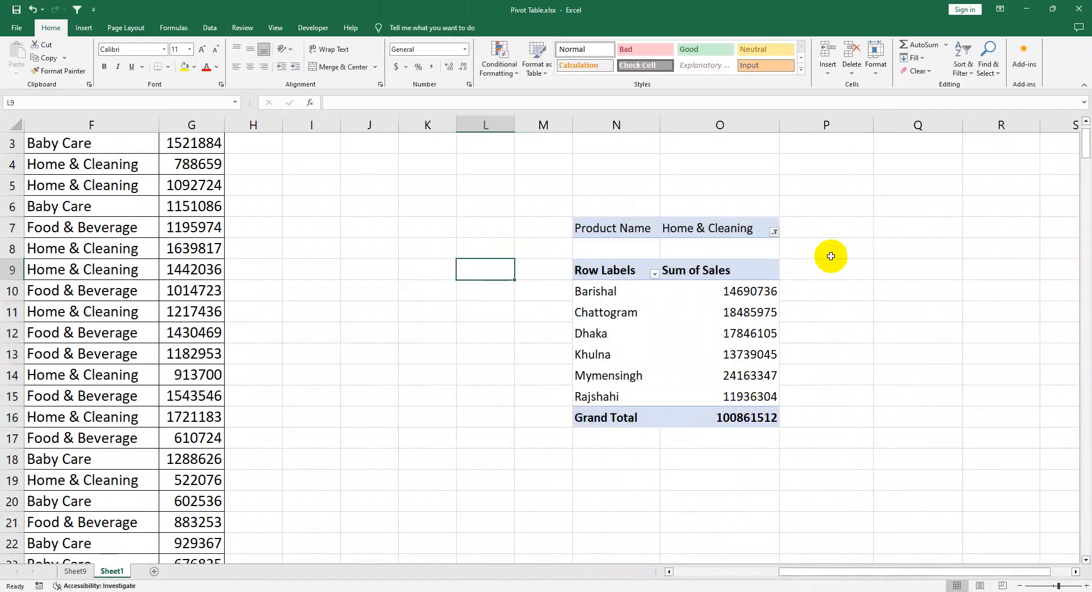
left_click(711, 281)
left_click(702, 333)
left_click(609, 338)
left_click(739, 373)
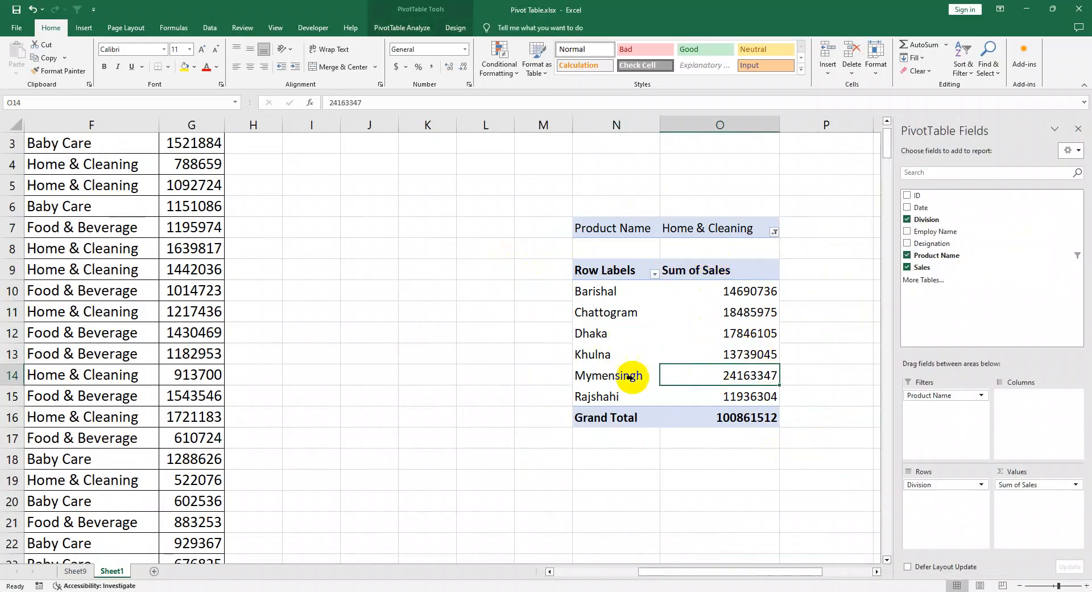
left_click(631, 376)
left_click(694, 380)
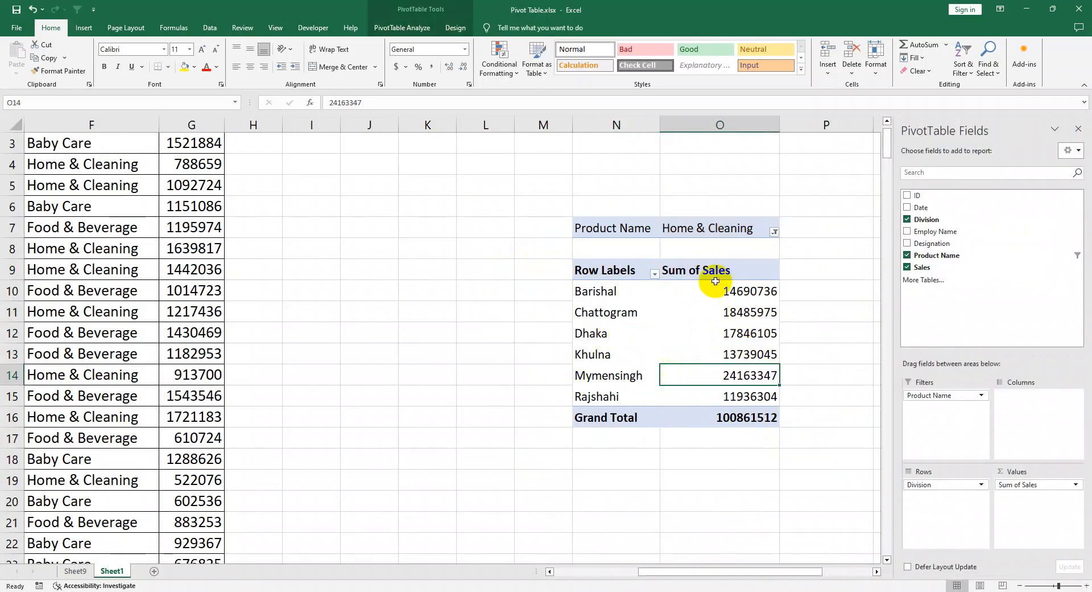
left_click(656, 274)
key("Escape")
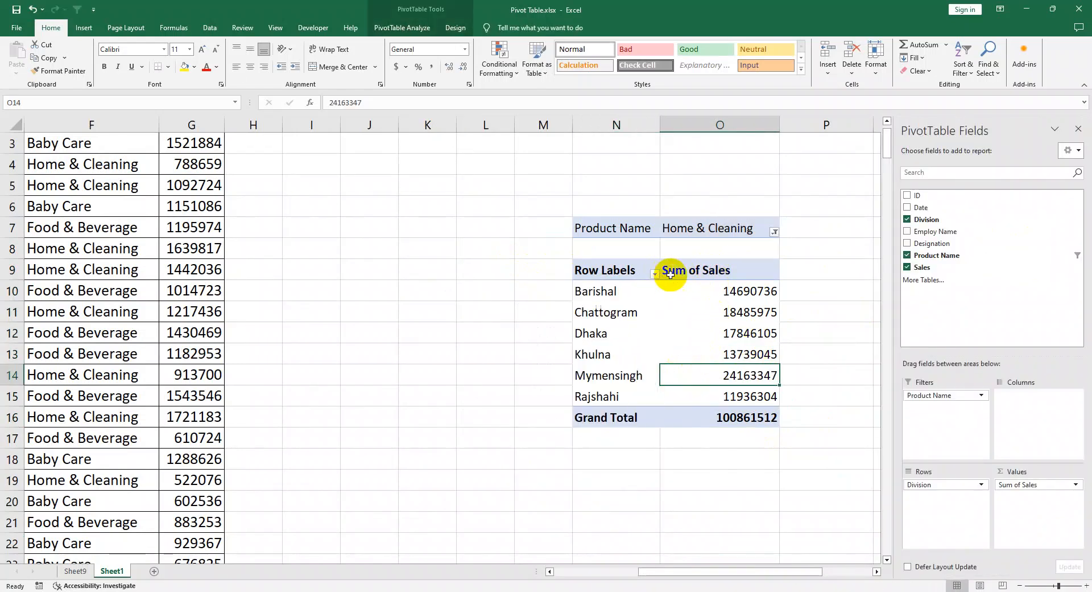
Step: Summarize the PivotTable's Sales values by Max instead of Sum
right_click(754, 295)
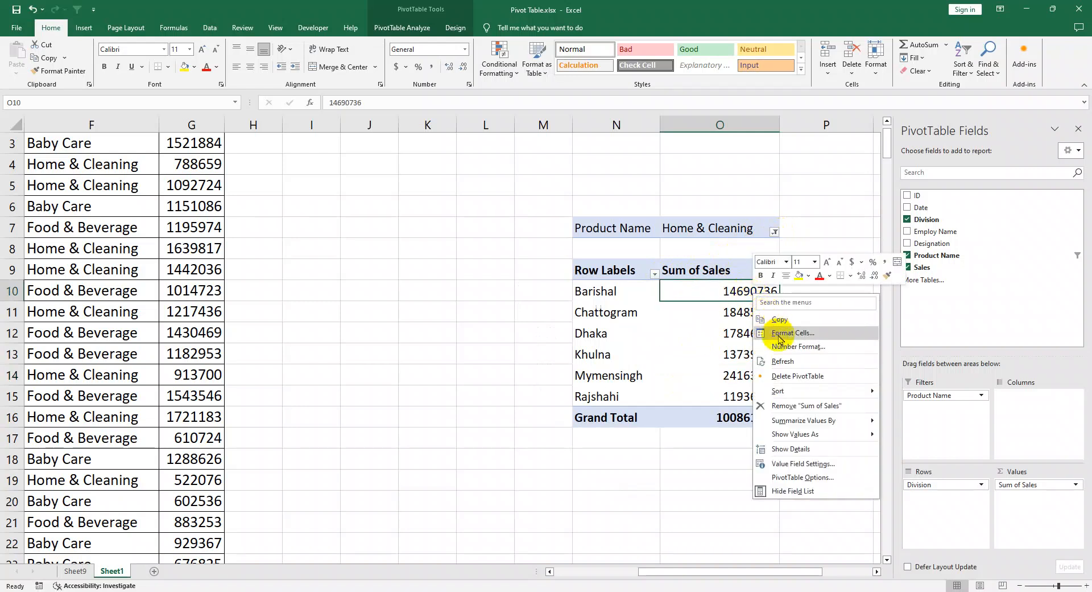
mouse_move(813, 424)
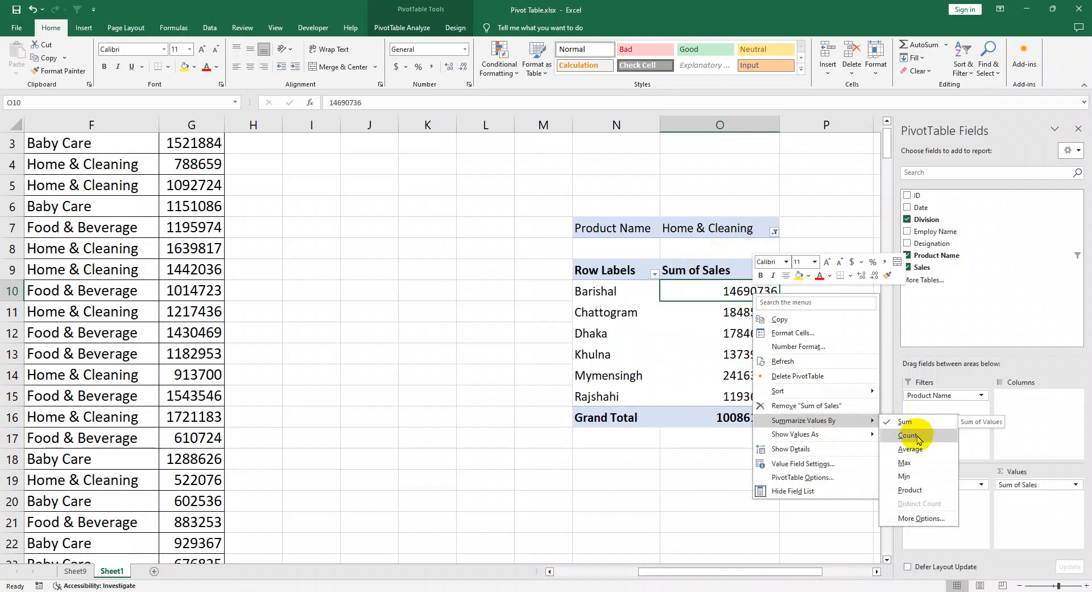
left_click(907, 463)
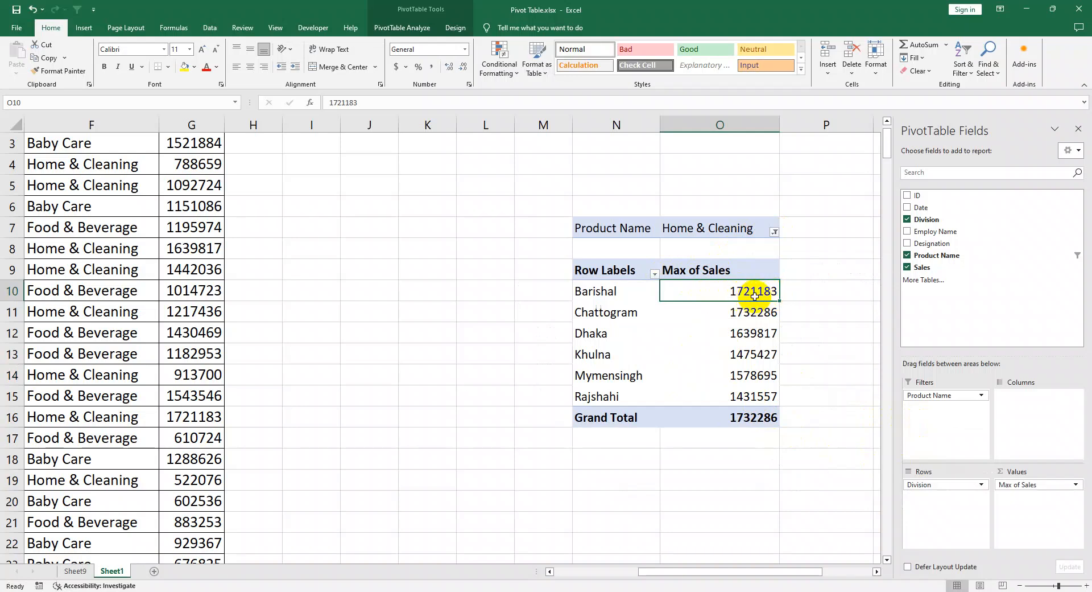
Step: Show the Max of Sales values as % of Grand Total
left_click(775, 232)
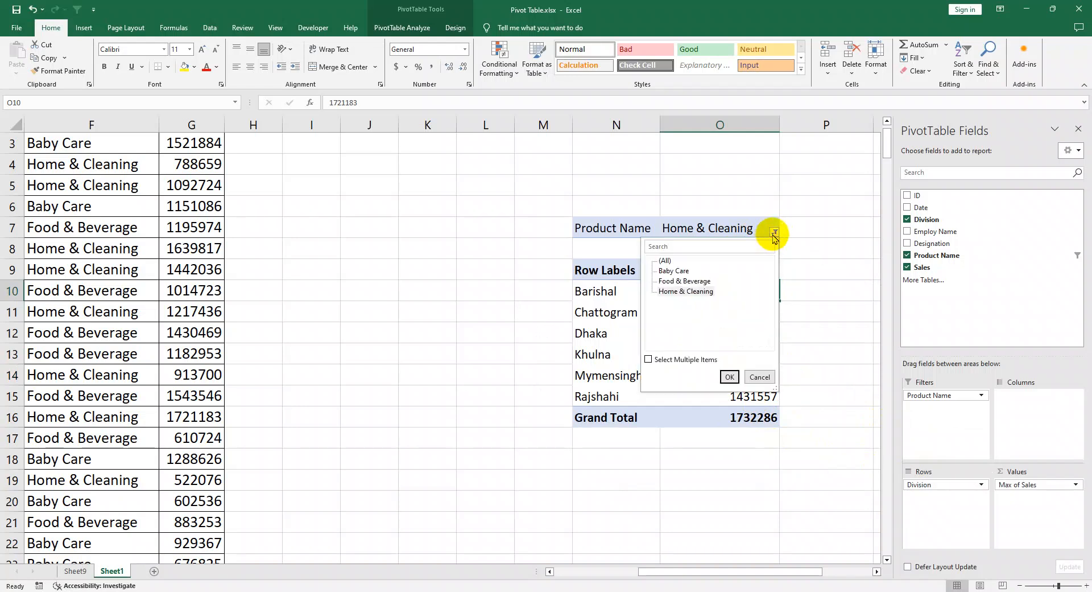
right_click(748, 230)
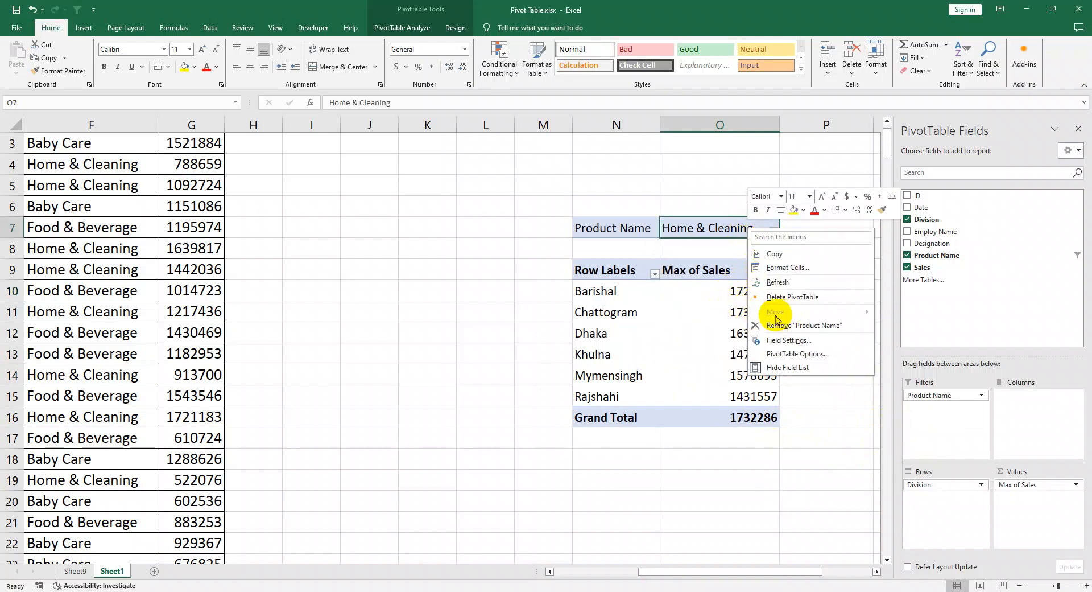
left_click(692, 273)
right_click(693, 273)
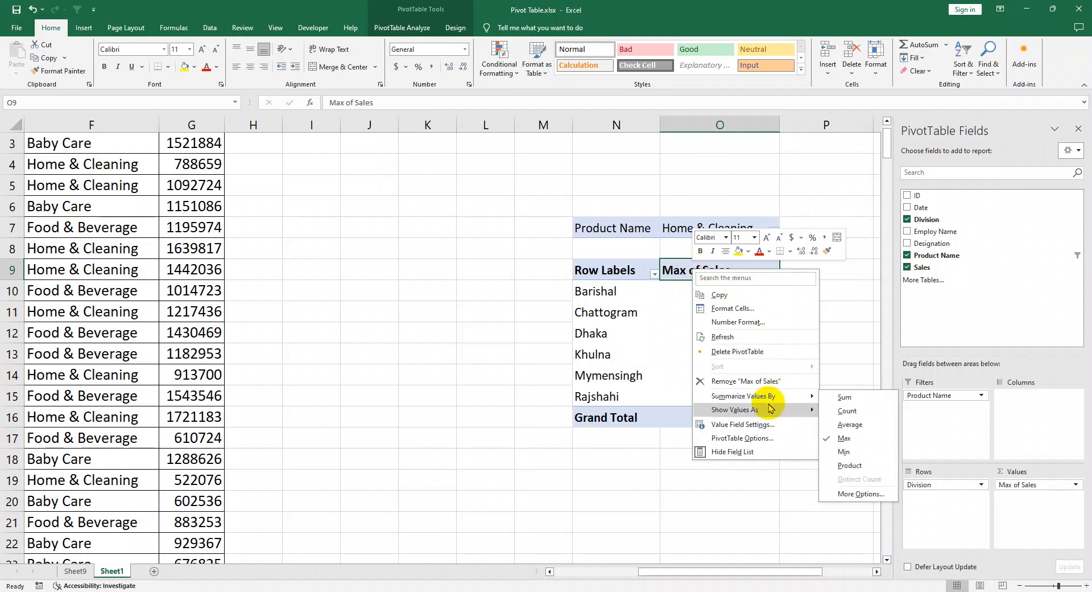
mouse_move(773, 409)
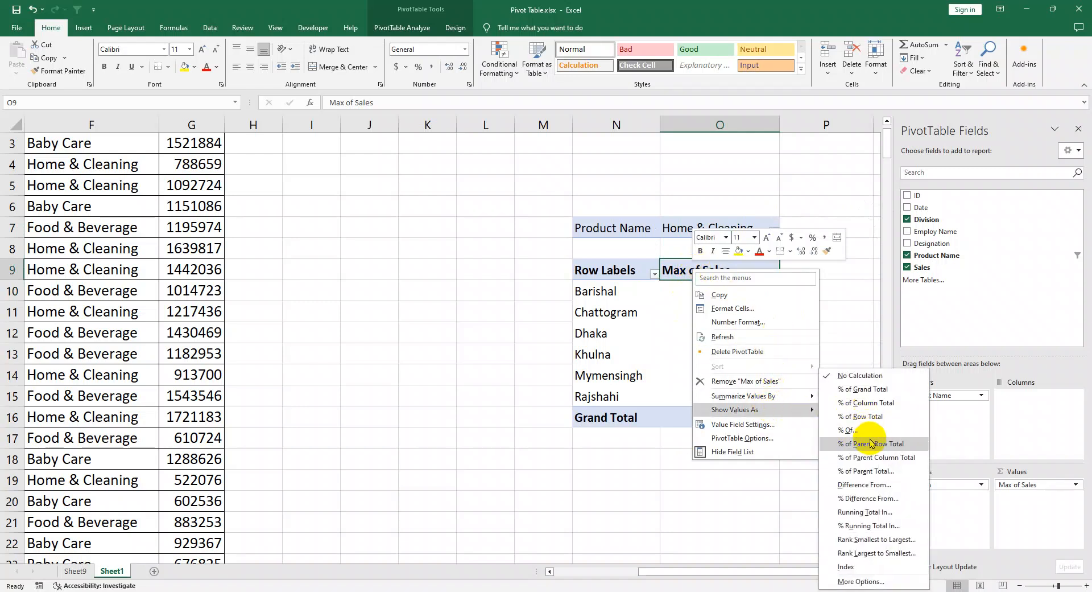
left_click(877, 390)
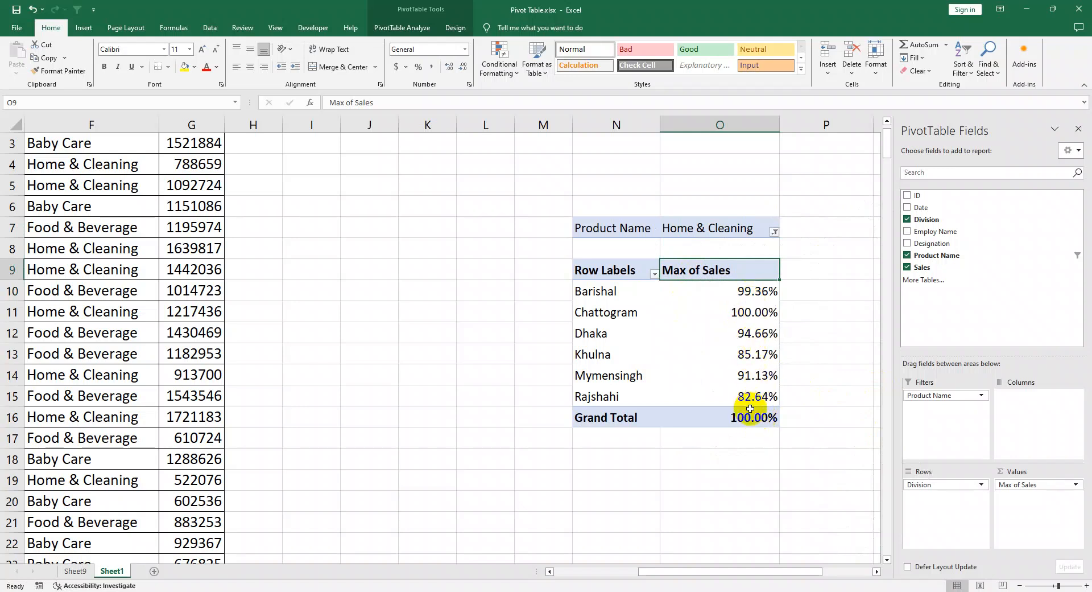
Step: Show the Max of Sales values as % of Parent Row Total
right_click(729, 272)
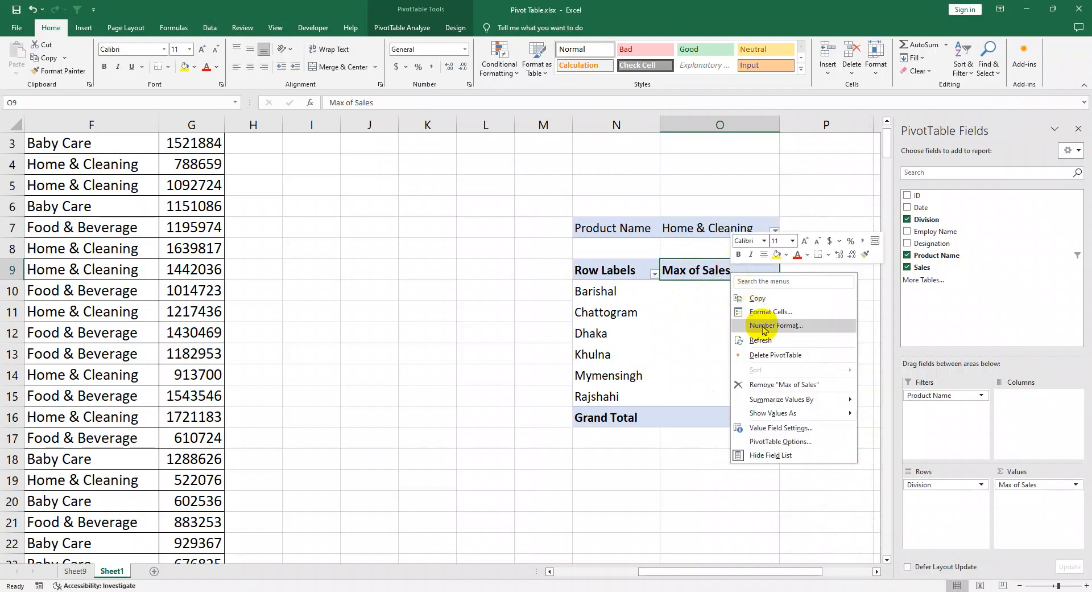
mouse_move(785, 400)
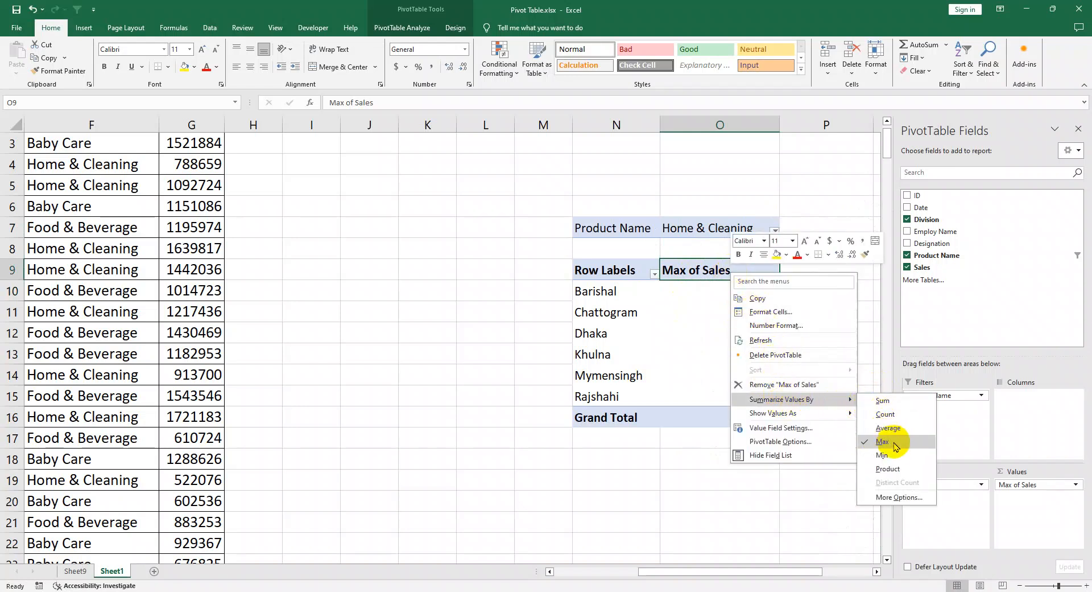
right_click(695, 269)
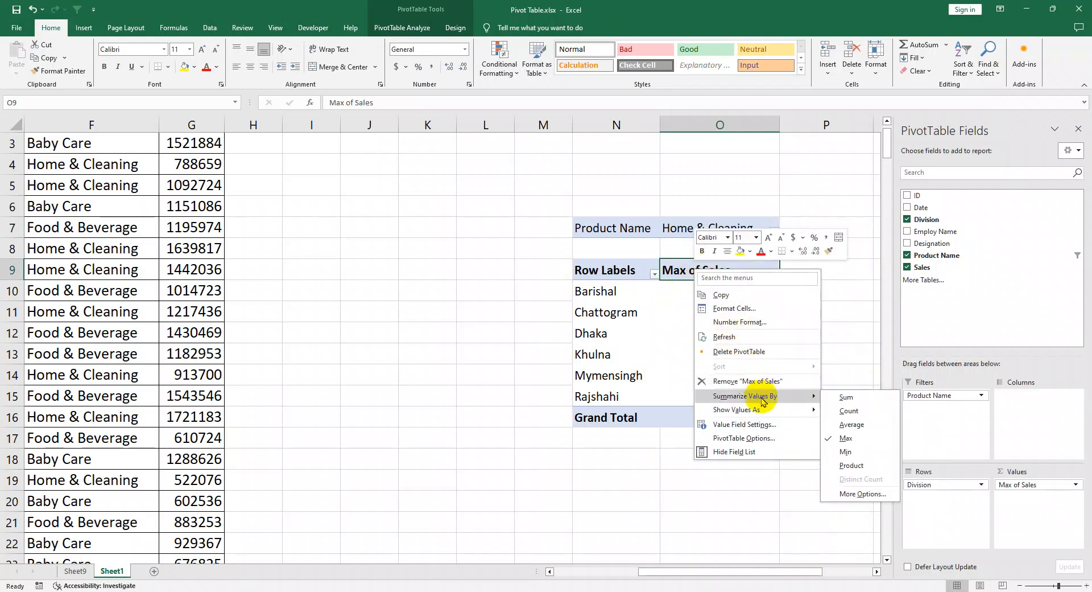
mouse_move(787, 415)
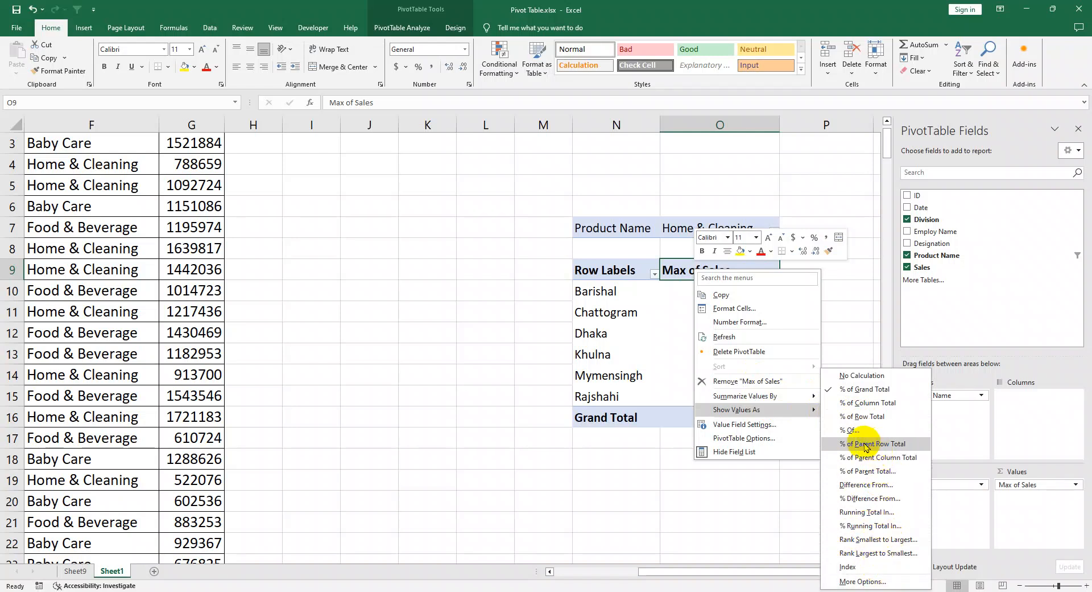
left_click(892, 445)
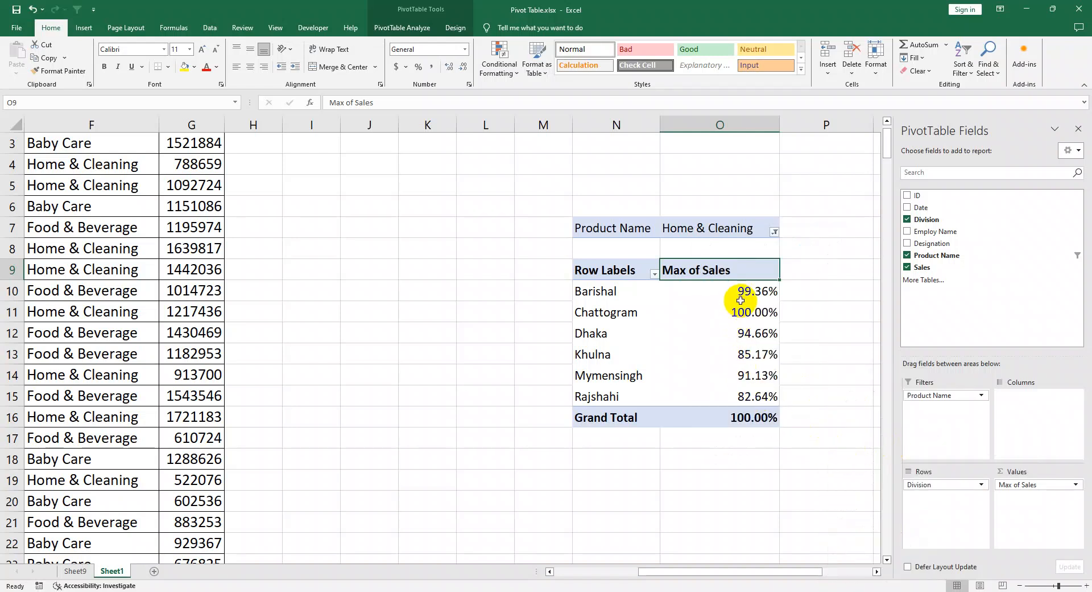
Step: Summarize the PivotTable's Sales values by Sum again
right_click(751, 277)
mouse_move(819, 403)
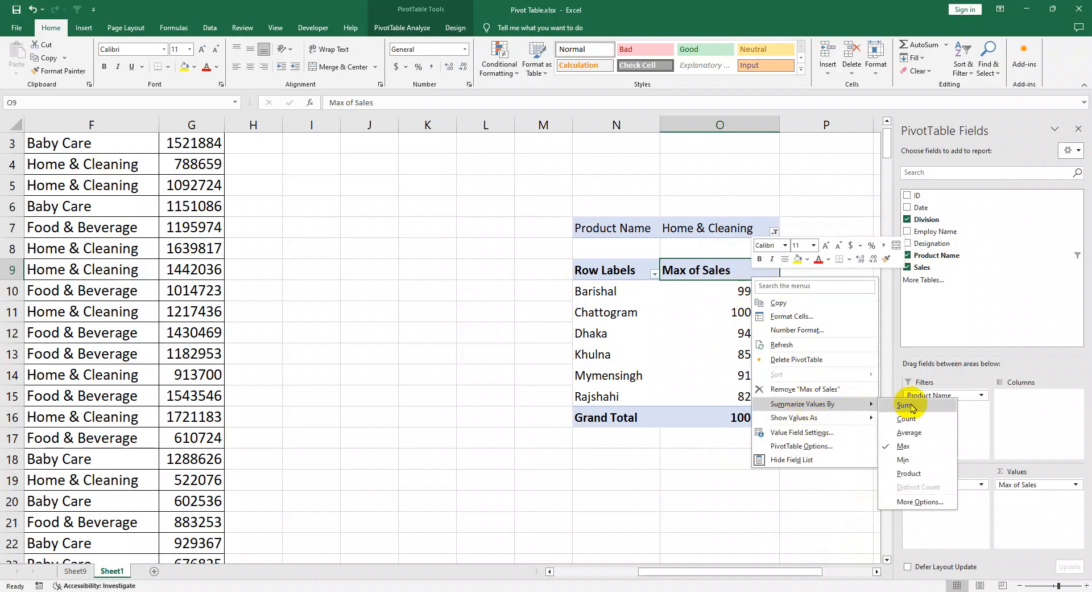
left_click(924, 411)
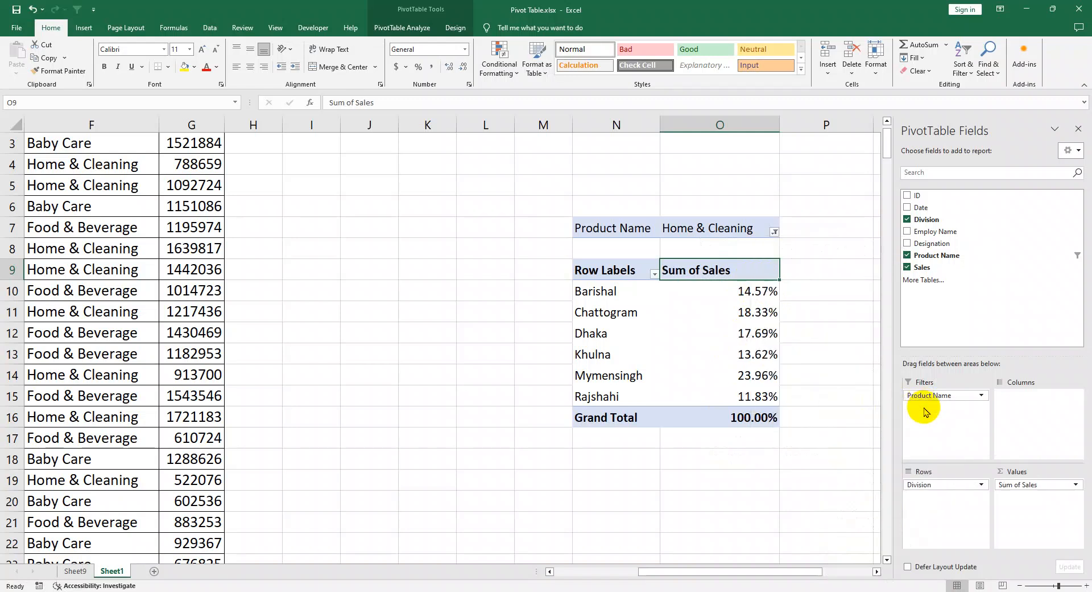
Step: Show the Sum of Sales values as % Of, with base field Division and base item Barishal
right_click(742, 273)
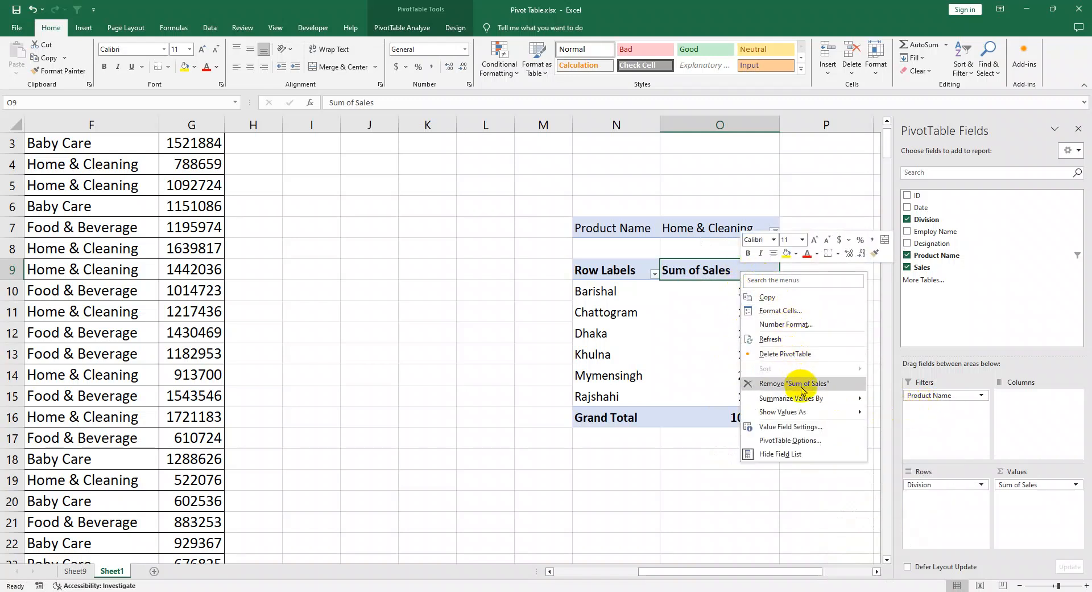
mouse_move(822, 402)
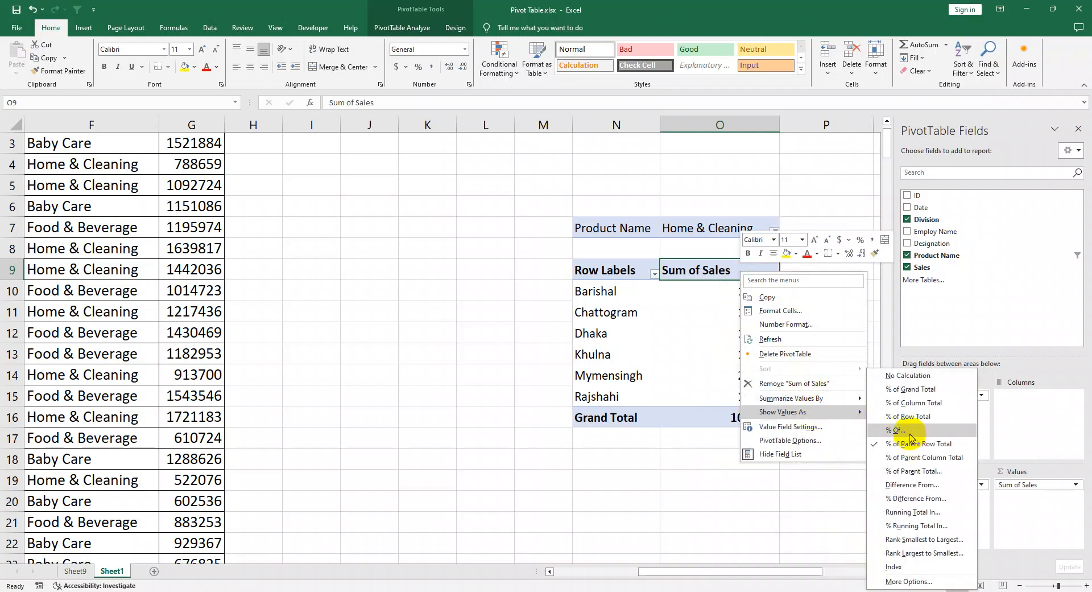
left_click(910, 431)
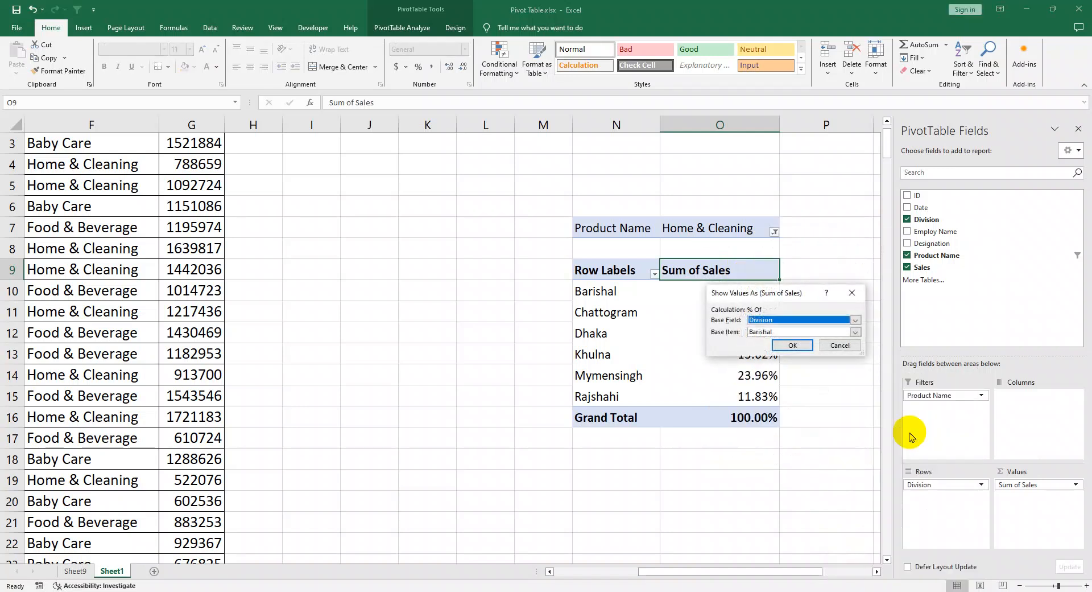
left_click(795, 346)
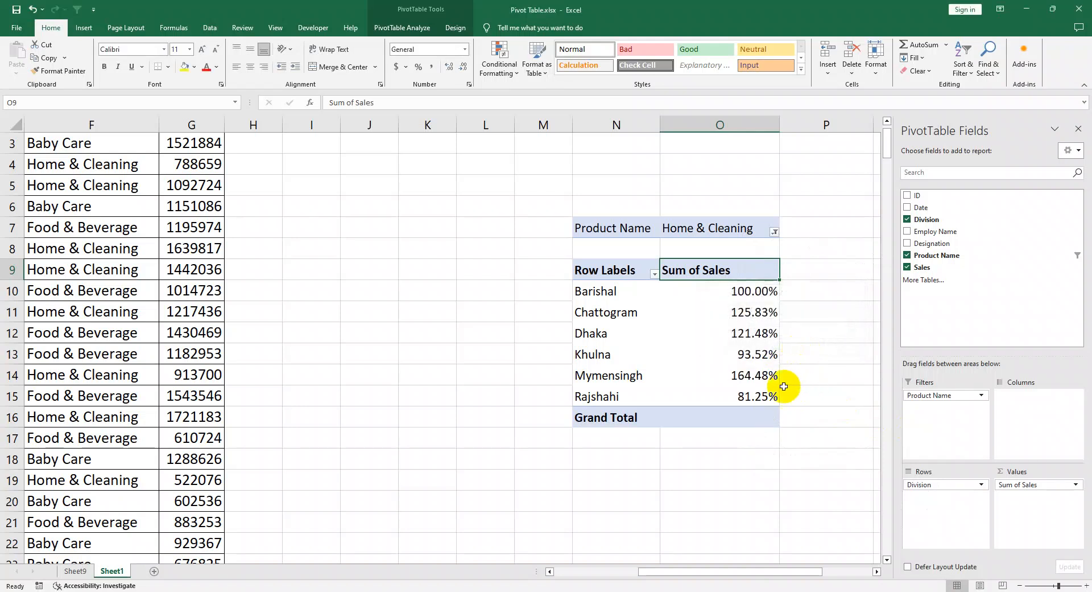
Step: Remove the Sum of Sales field and delete the whole PivotTable from Sheet1
right_click(737, 279)
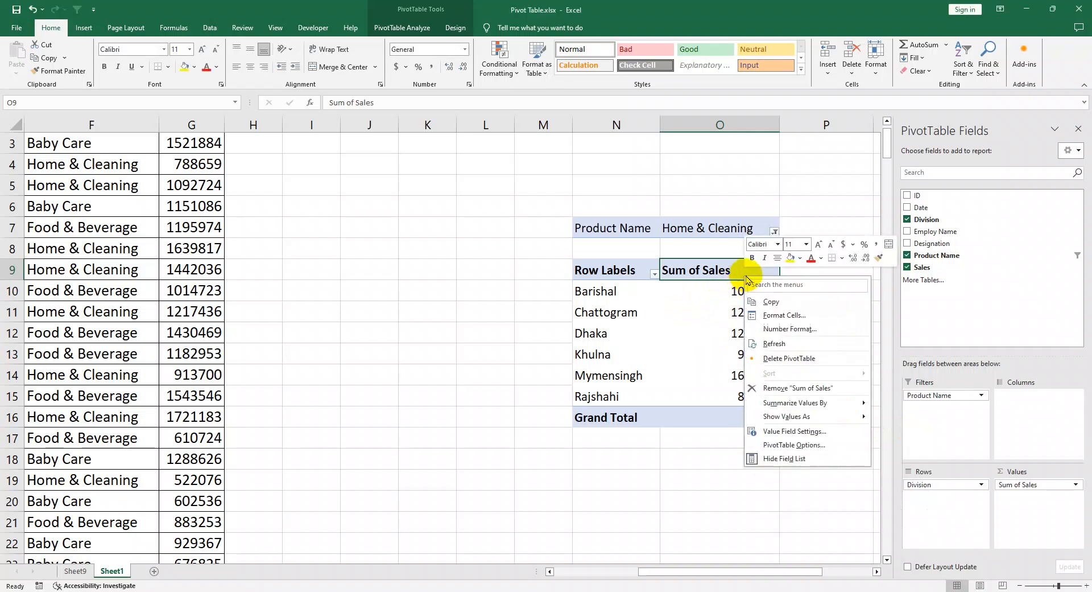
left_click(824, 393)
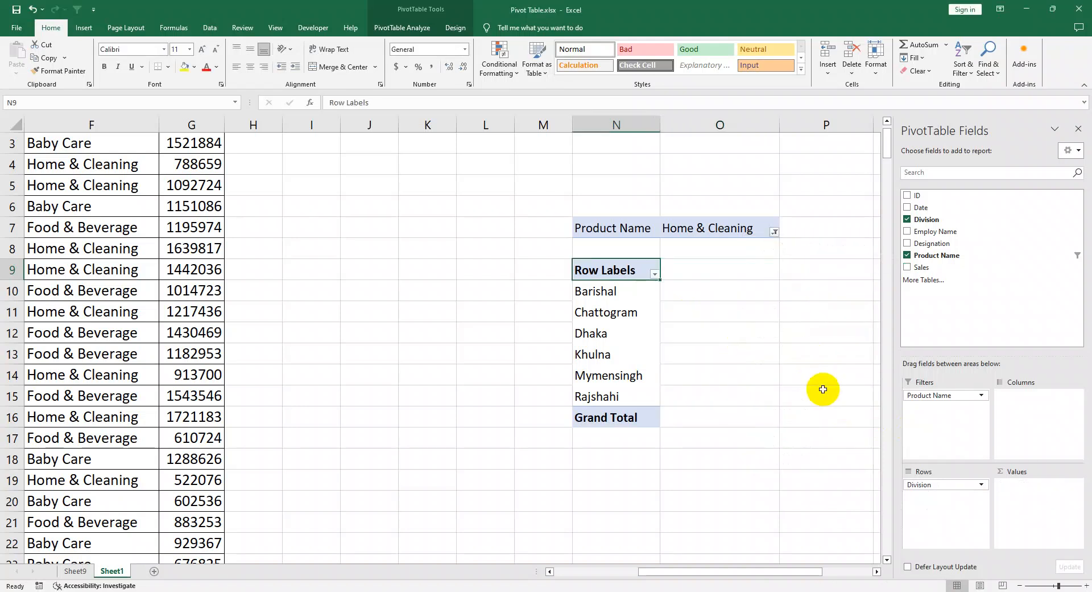
right_click(625, 273)
left_click(666, 342)
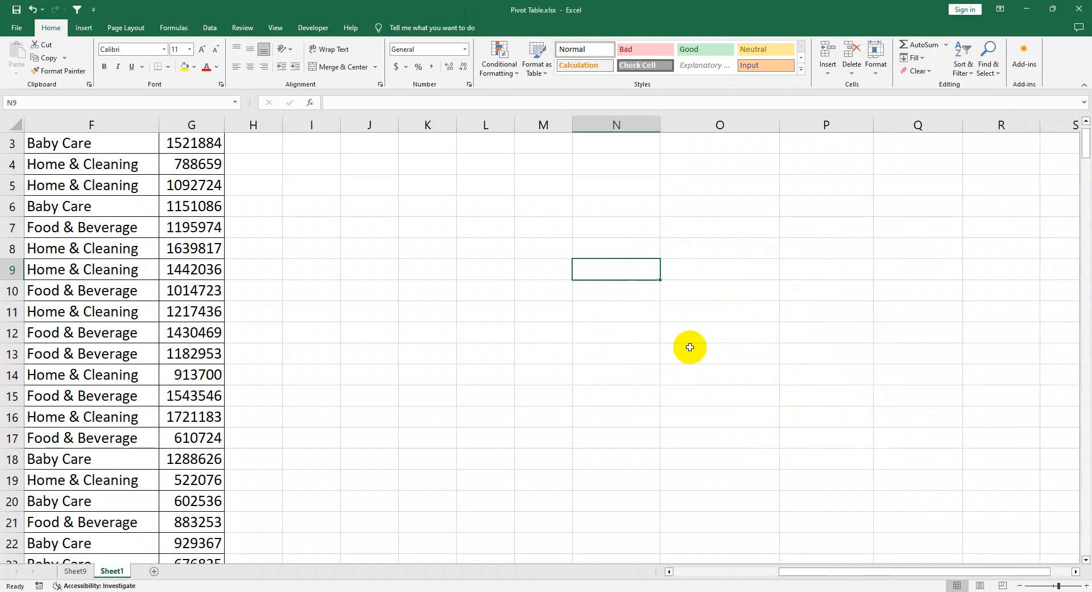
left_click(783, 358)
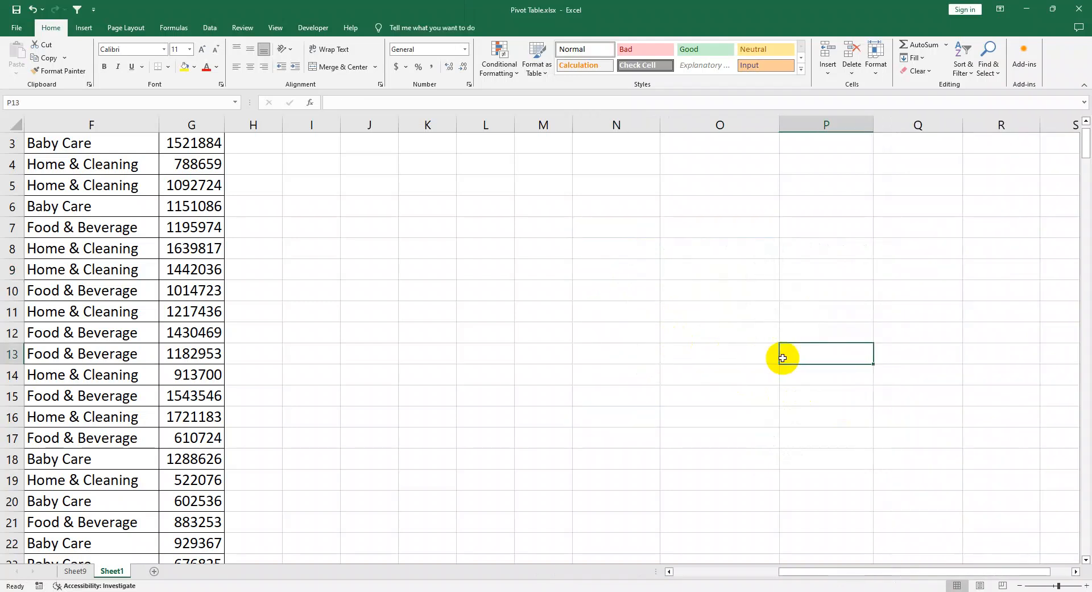
Step: Look over the source sales data on Sheet1 and the two product PivotTables on Sheet9
left_click_drag(174, 442, 0, 226)
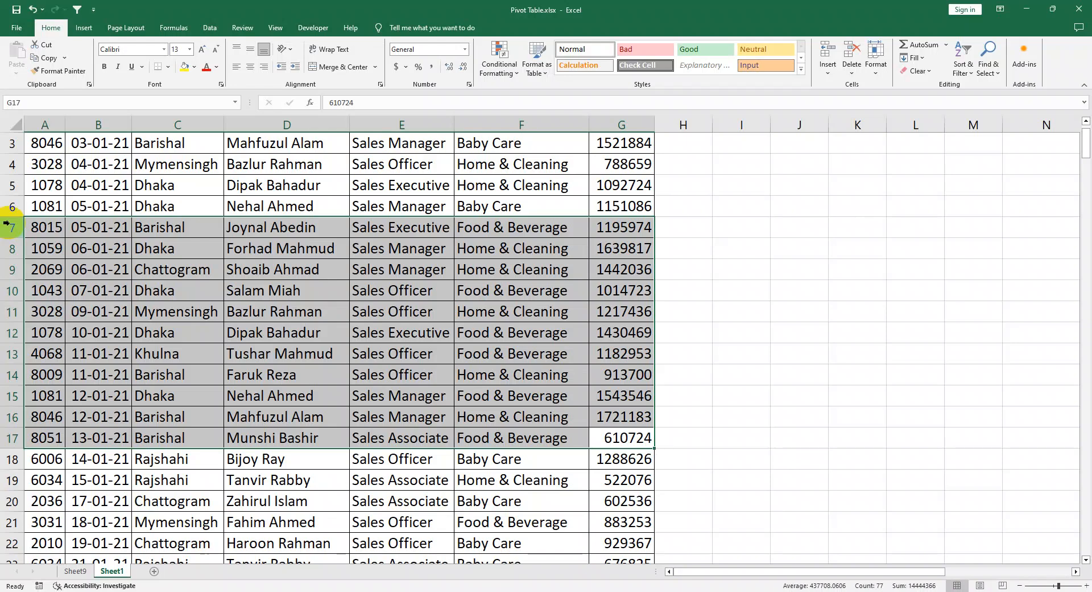
left_click(626, 458)
left_click_drag(628, 520, 43, 141)
left_click(241, 372)
left_click_drag(612, 419, 8, 86)
left_click(471, 298)
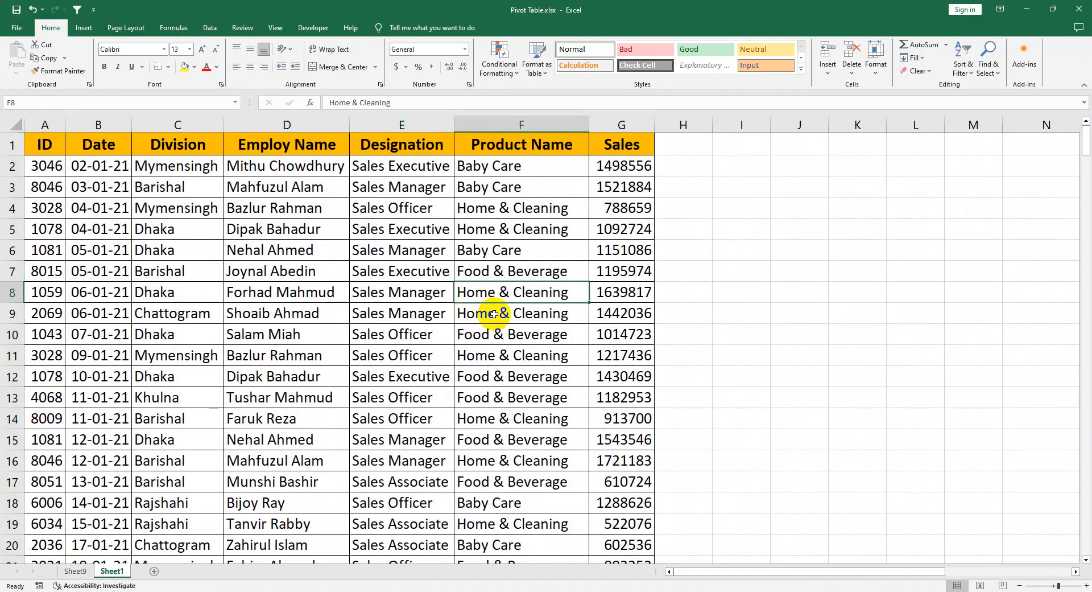
left_click(77, 570)
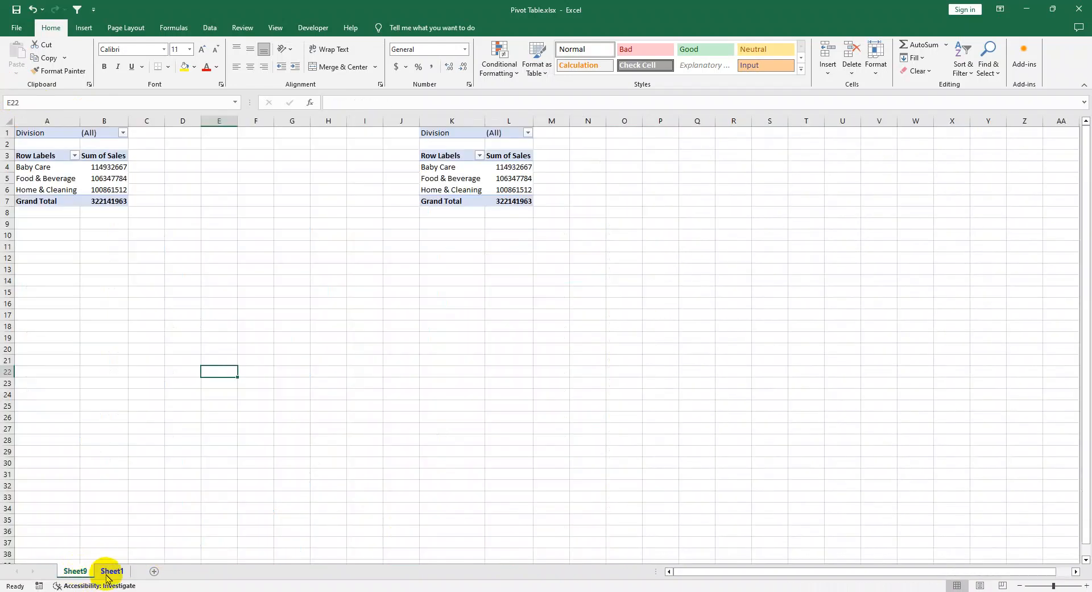
left_click(108, 572)
left_click(72, 571)
left_click(404, 506)
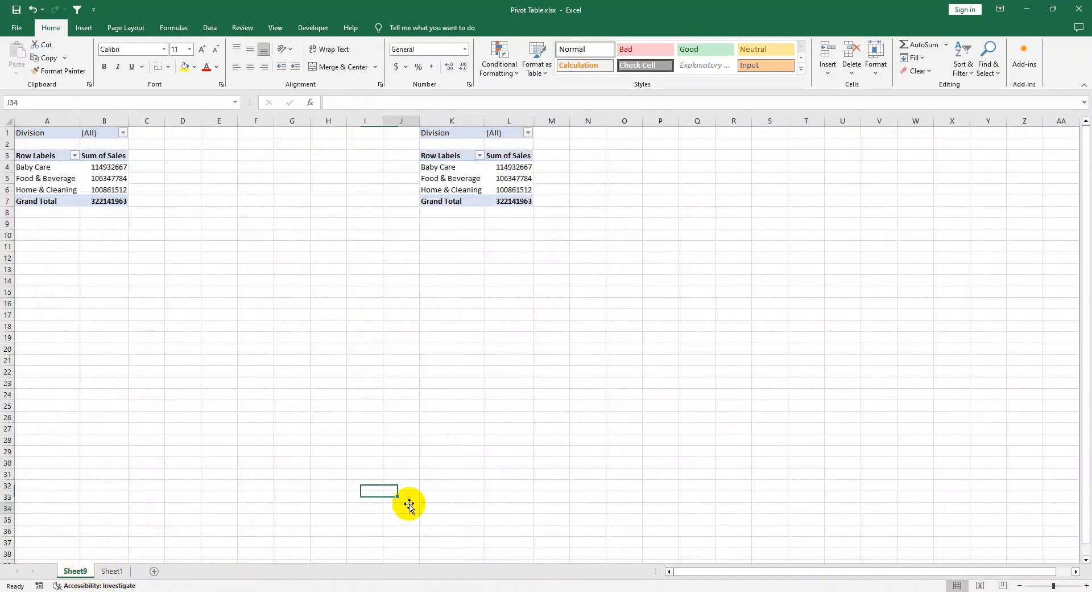
Step: Open the workbook ডিজিটাল গ্রাফিক্স এক্সেল Advanced.xlsx from the WINSETUP (F:) drive and show its PivotTable E sheet
key("super+e")
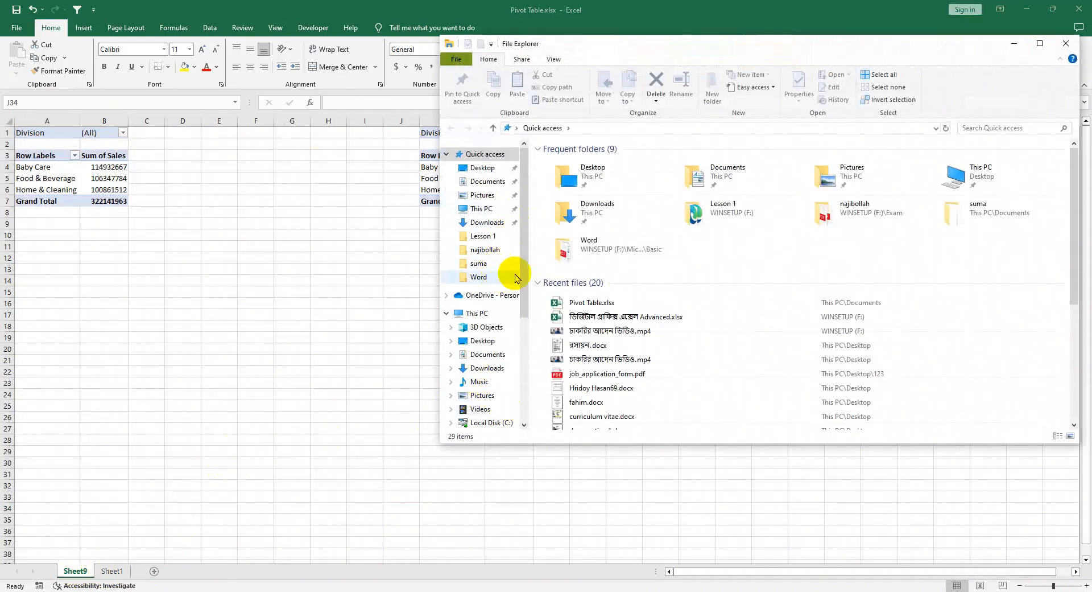
scroll(501, 268, "down", 5)
left_click(491, 300)
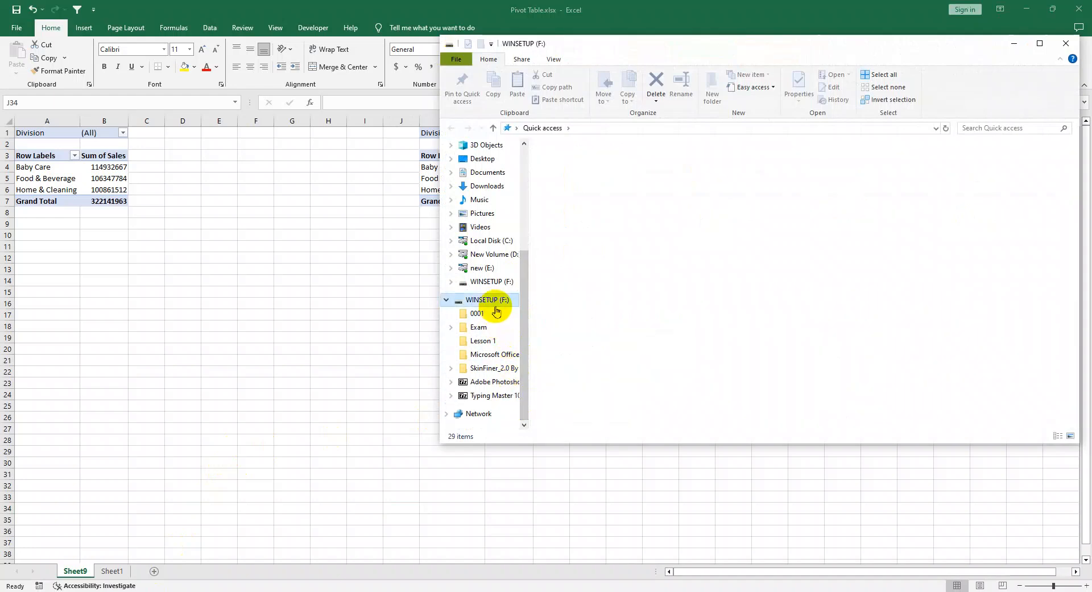
left_click(908, 279)
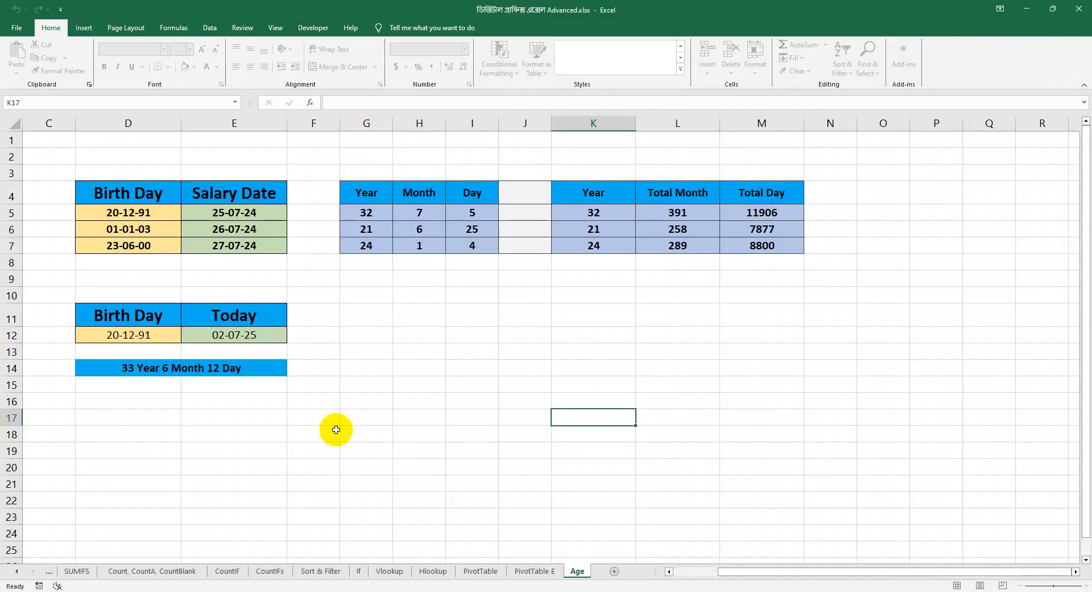
left_click(536, 572)
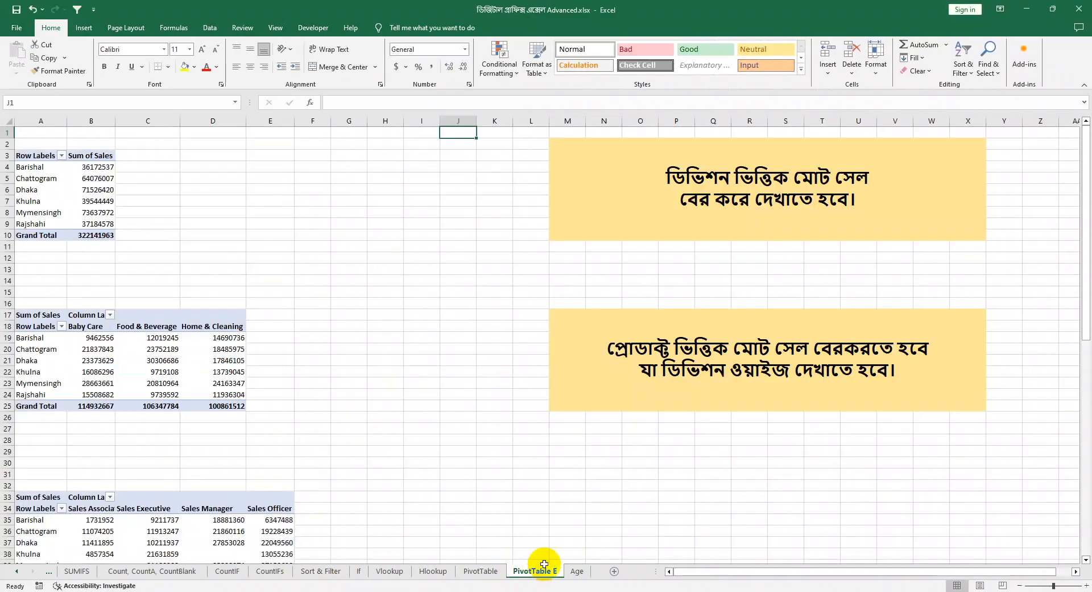
Step: Examine the Dhaka PivotTable of employee sales shares and the pie chart beside it
scroll(529, 407, "down", 5)
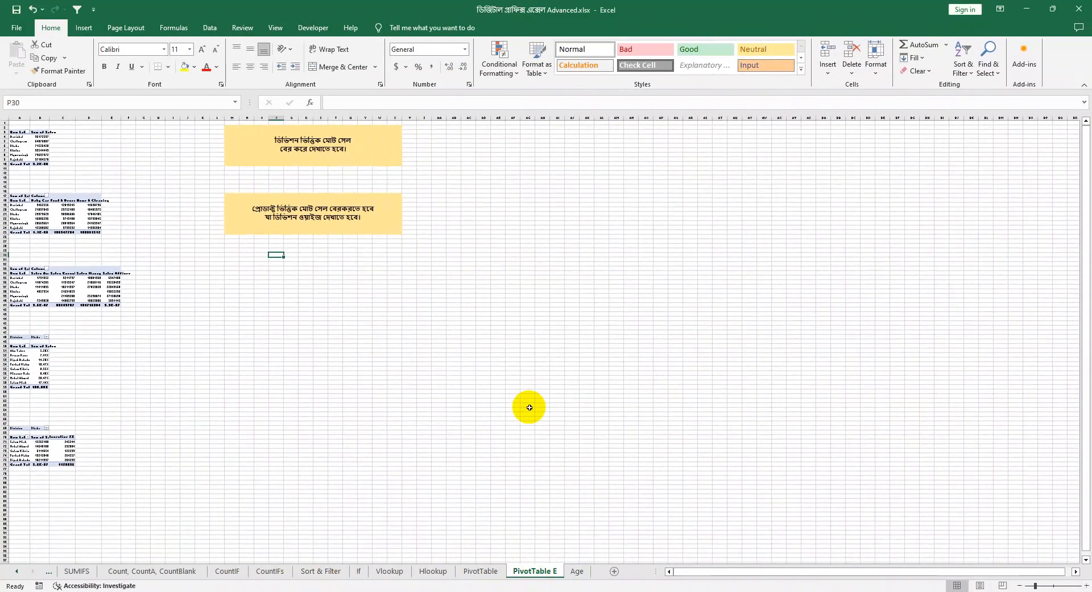
scroll(361, 394, "up", 3)
scroll(361, 394, "up", 4)
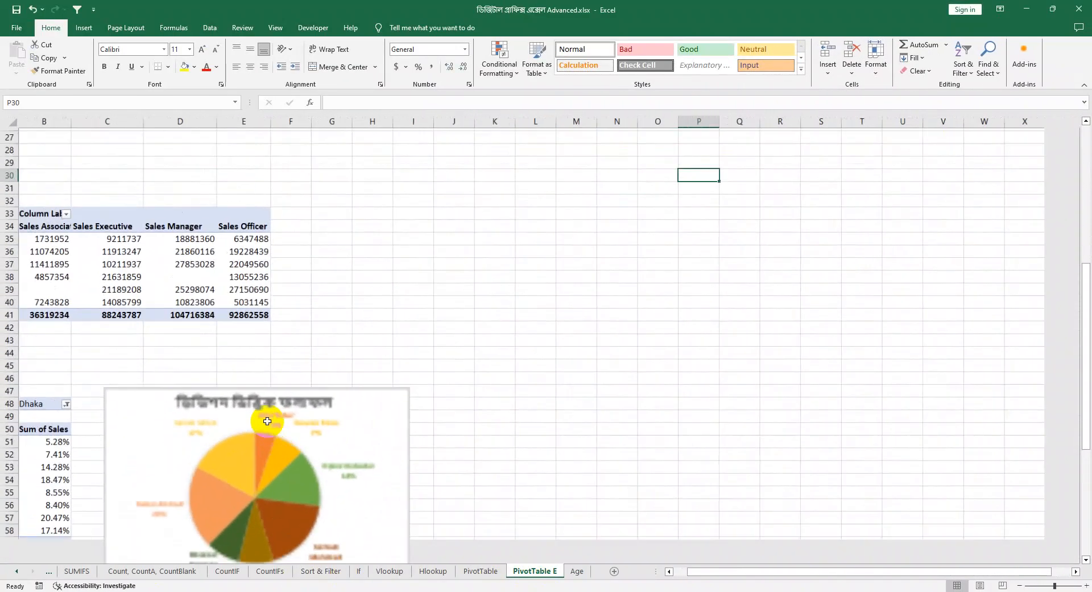
scroll(273, 410, "down", 4)
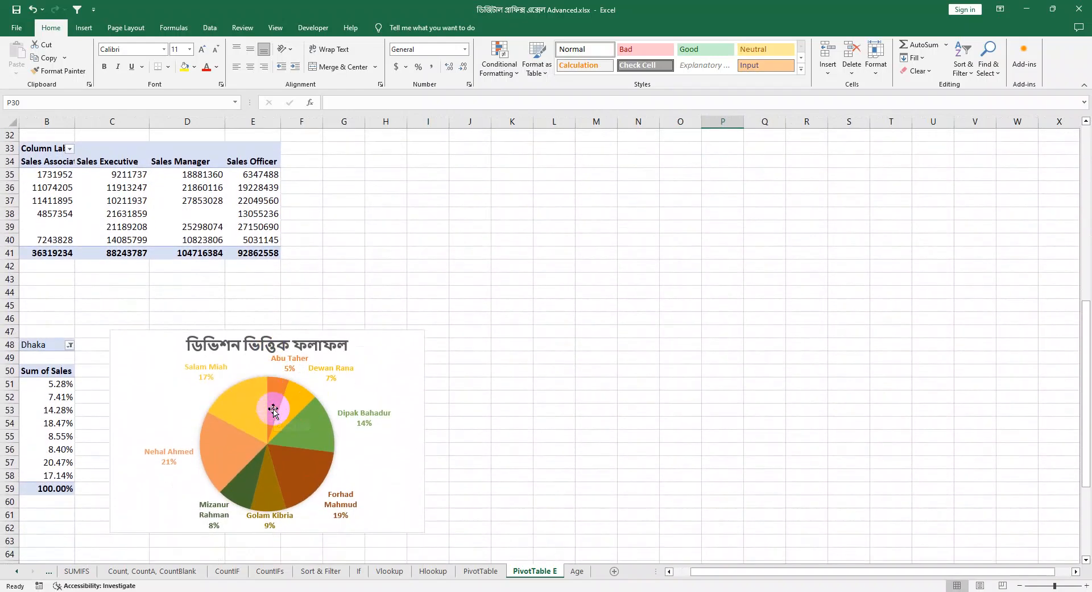
left_click(466, 344)
left_click_drag(472, 402, 57, 398)
left_click(151, 452)
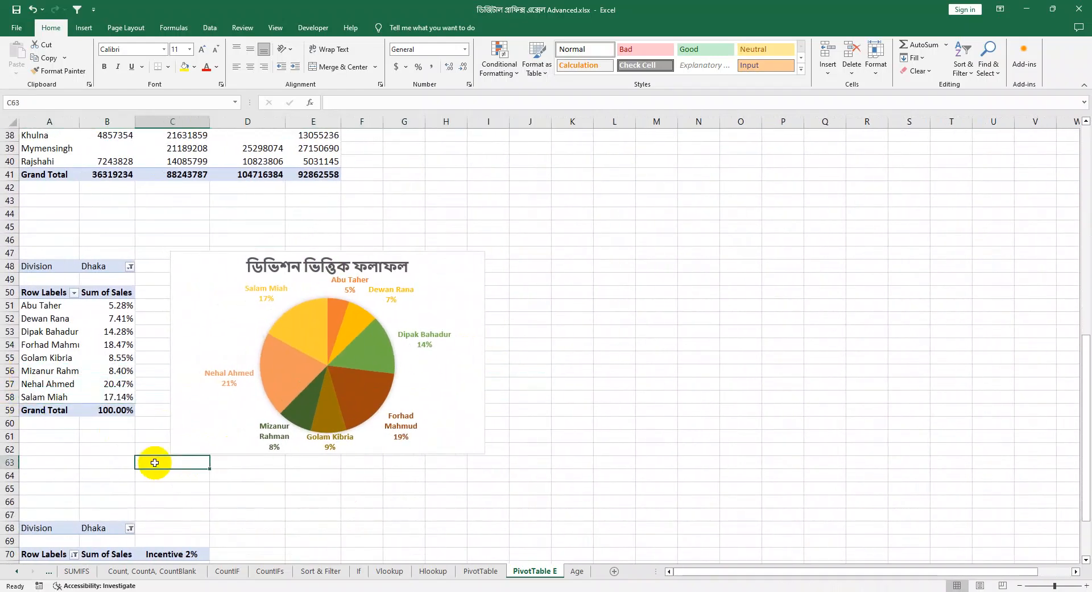
left_click(116, 293)
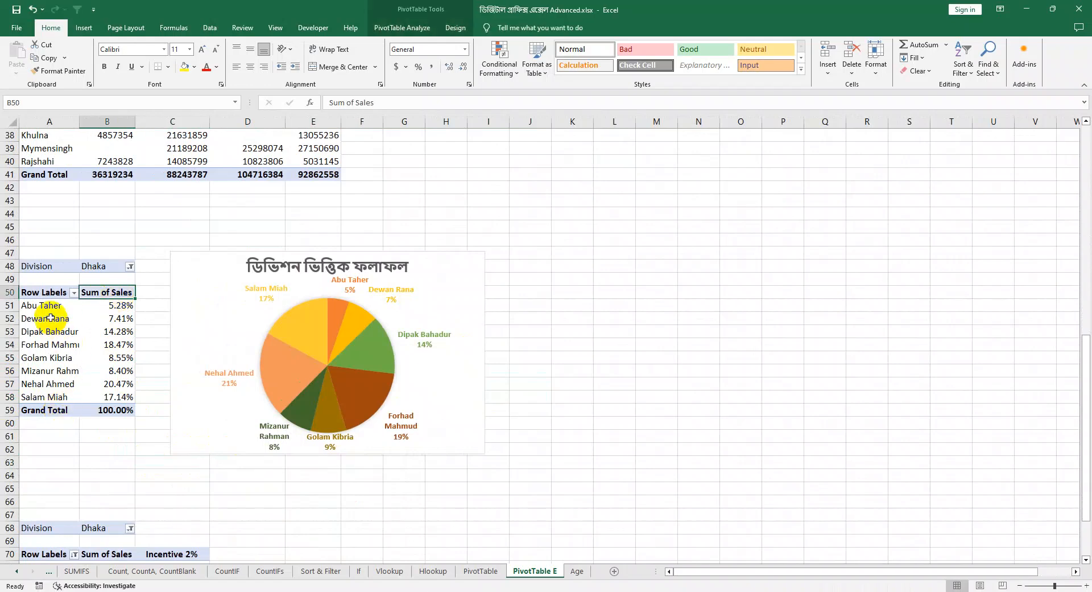
left_click(367, 332)
left_click(699, 353)
left_click(368, 343)
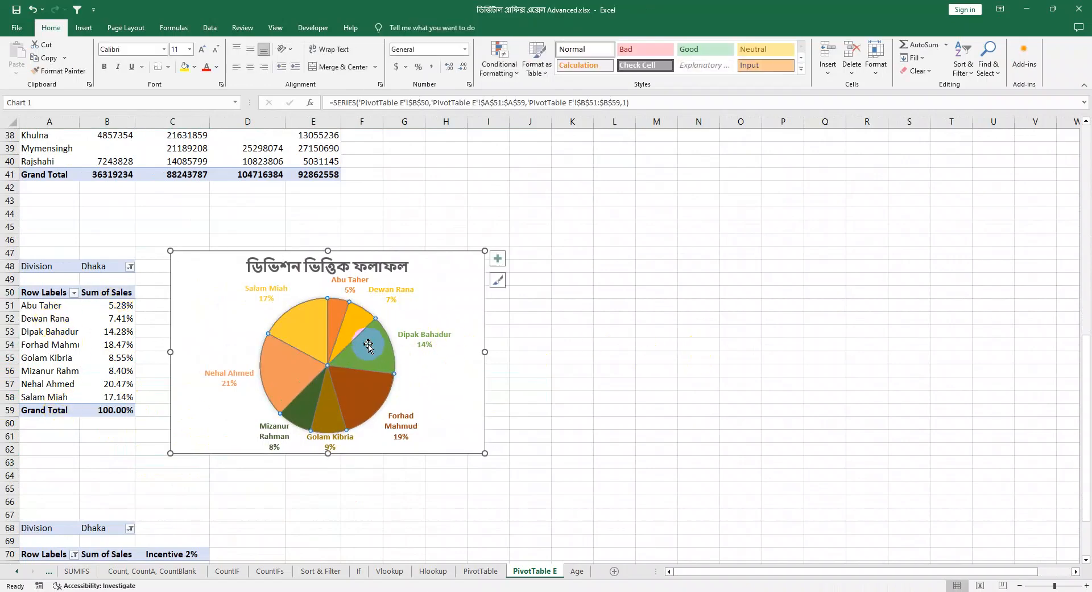
left_click(825, 344)
Step: Examine the PivotTable that breaks down the Sum of Sales by division and designation
scroll(734, 373, "up", 4)
left_click_drag(325, 320, 3, 251)
left_click(563, 329)
left_click_drag(318, 328, 3, 244)
left_click(707, 306)
left_click_drag(313, 328, 325, 275)
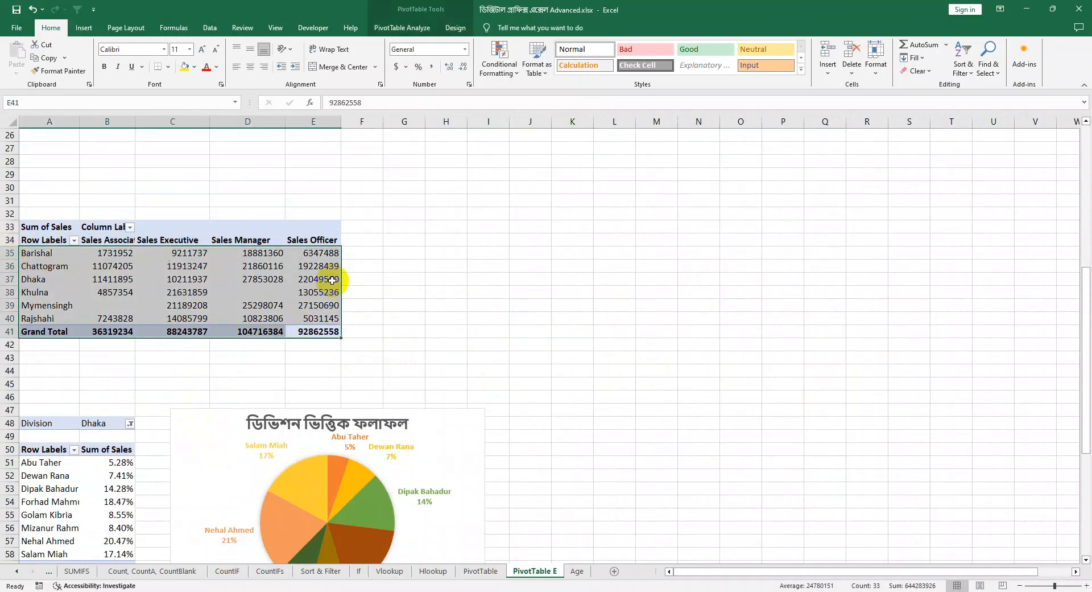
left_click(571, 265)
Step: Review the Dhaka pie chart, the Incentive 2% PivotTable and the division-by-product PivotTable on the sheet
scroll(534, 324, "down", 5)
left_click(438, 351)
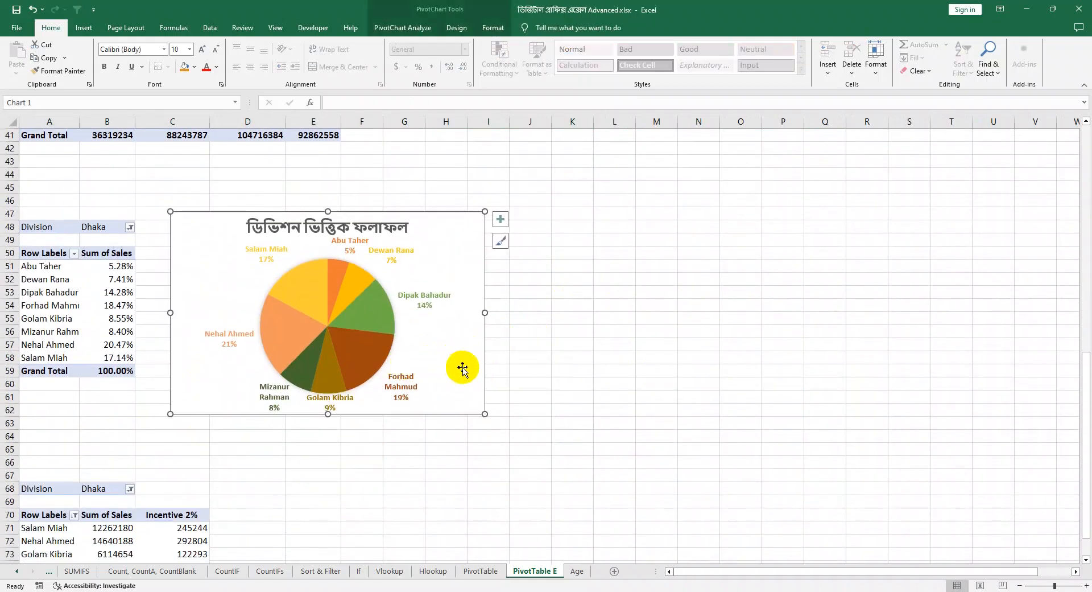
scroll(462, 367, "down", 5)
scroll(461, 366, "up", 2)
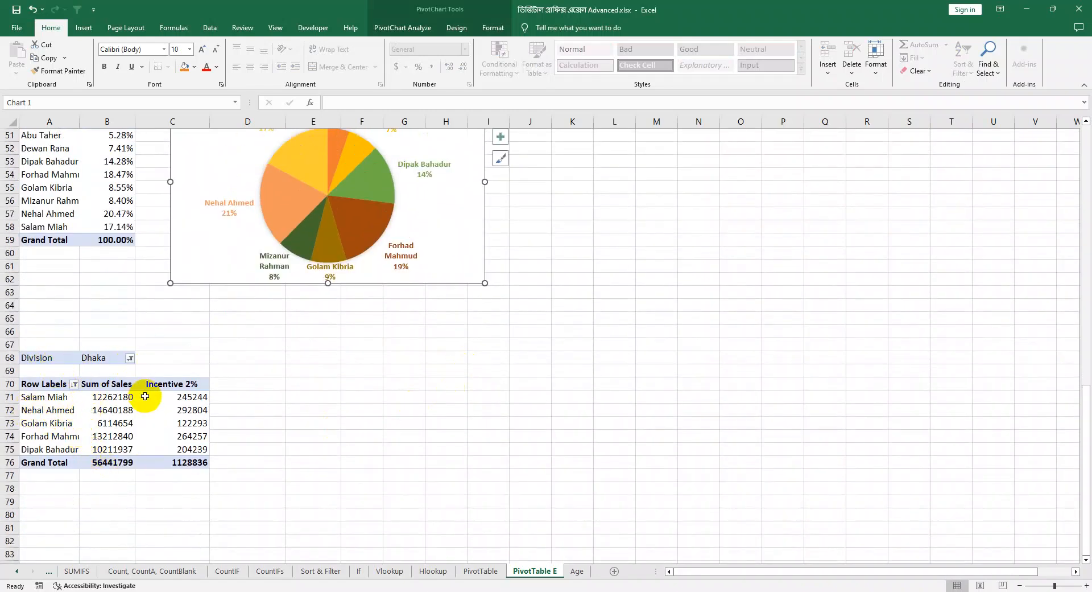
scroll(145, 395, "up", 9)
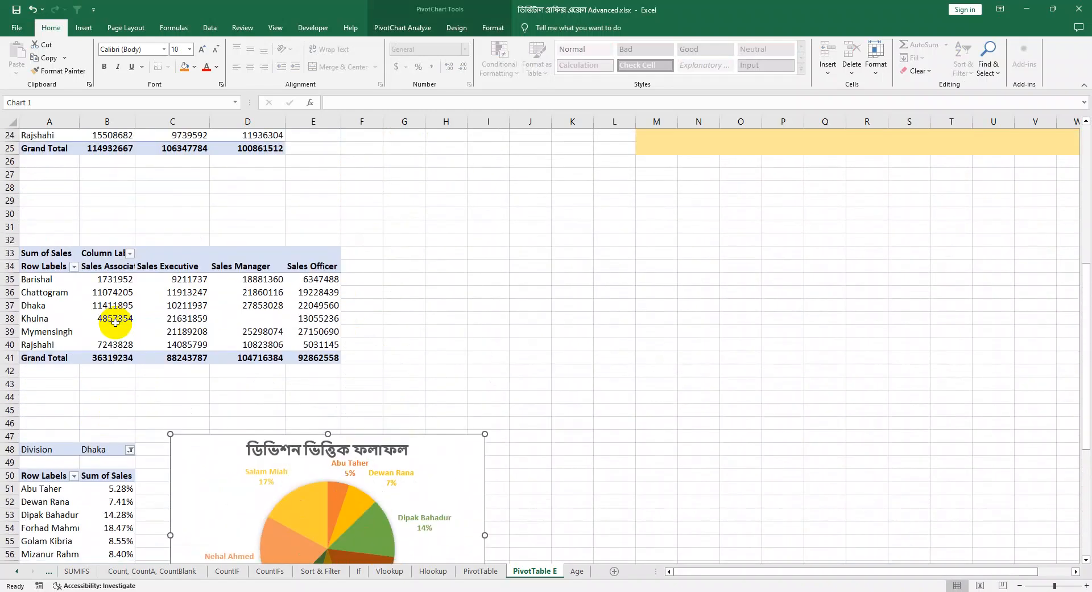
scroll(289, 362, "up", 3)
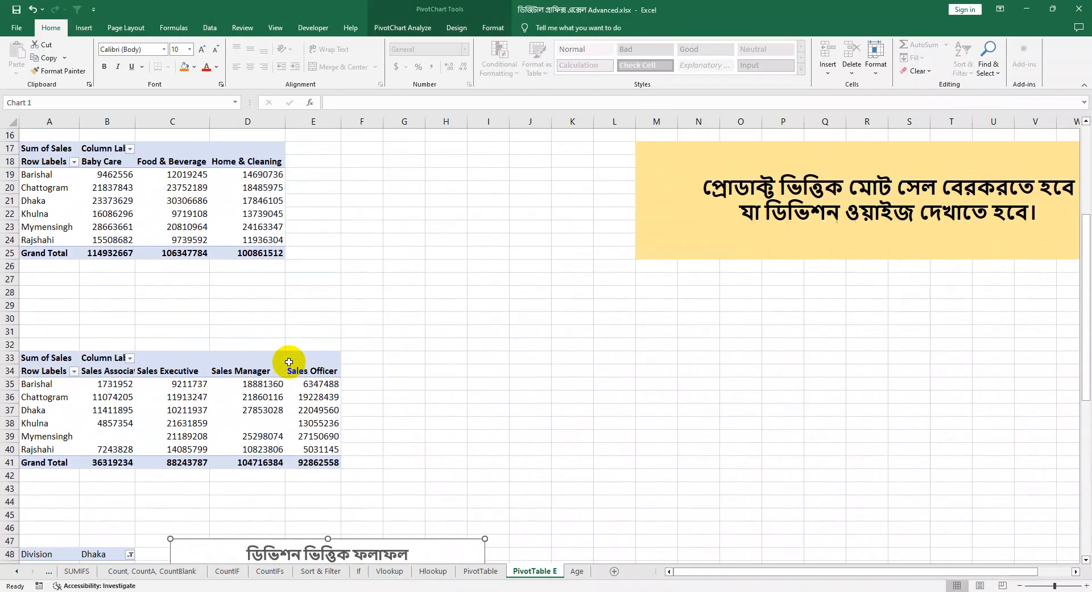
scroll(289, 362, "up", 5)
scroll(196, 350, "down", 3)
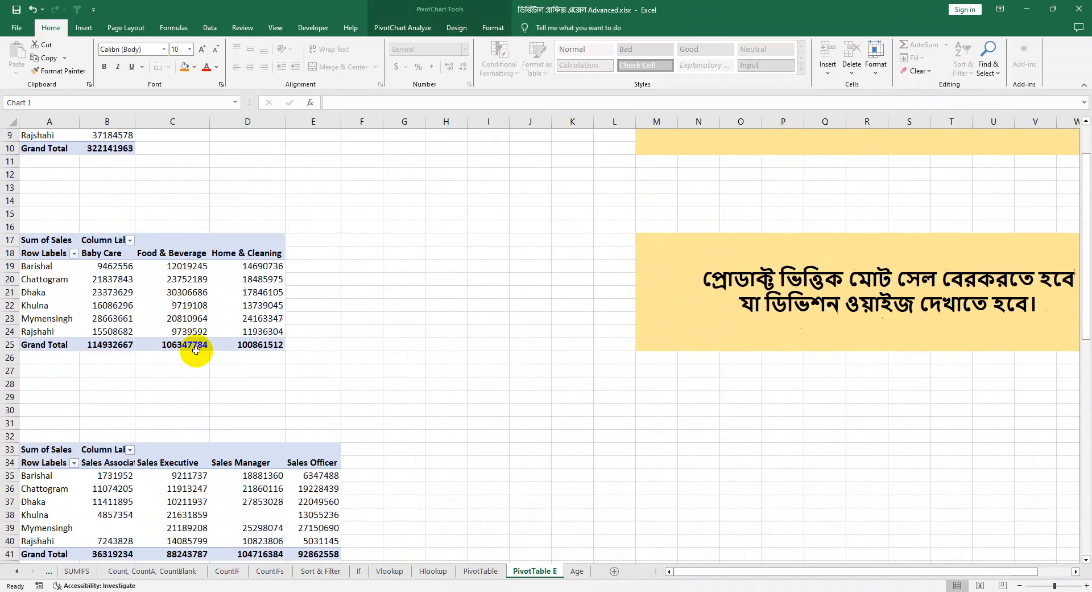
scroll(196, 350, "down", 9)
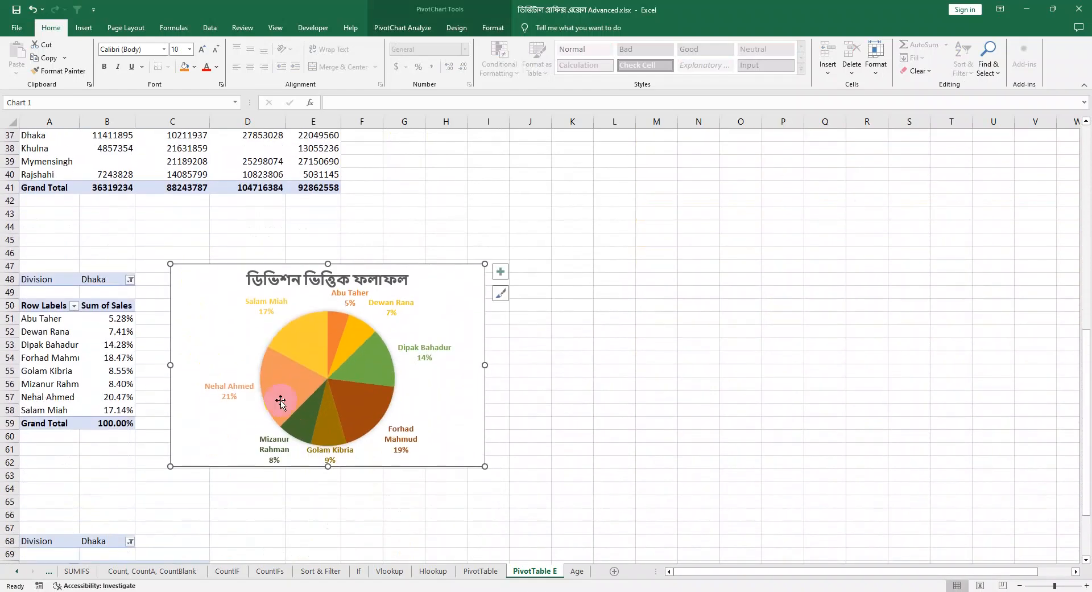
left_click(617, 422)
left_click(451, 418)
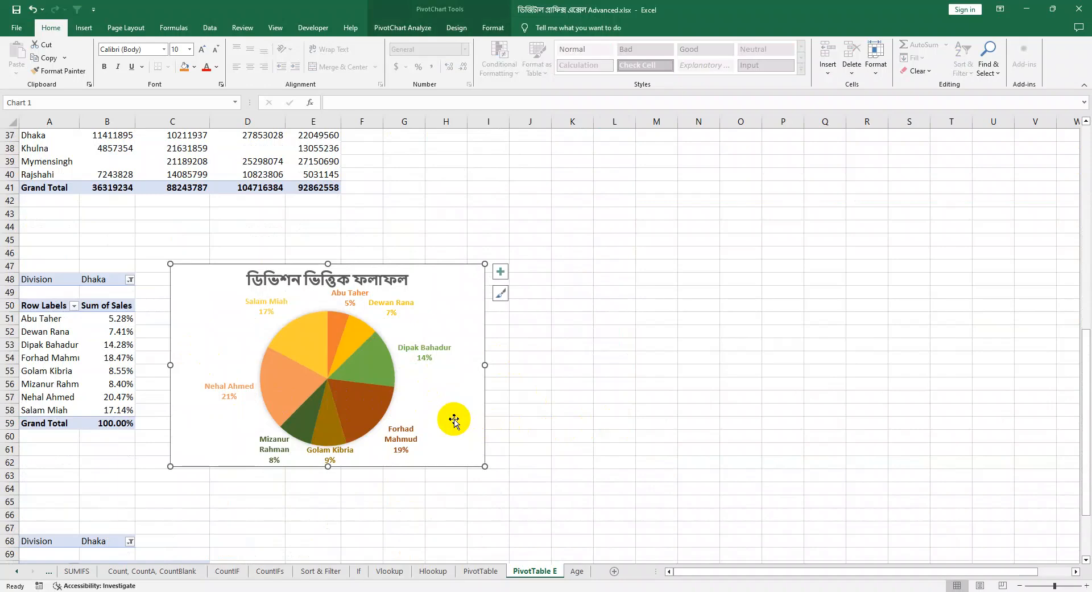
Step: Read the two practice tasks beside the PivotTables, on total sales by division and product sales by division
left_click(765, 438)
scroll(734, 395, "up", 9)
scroll(735, 394, "up", 3)
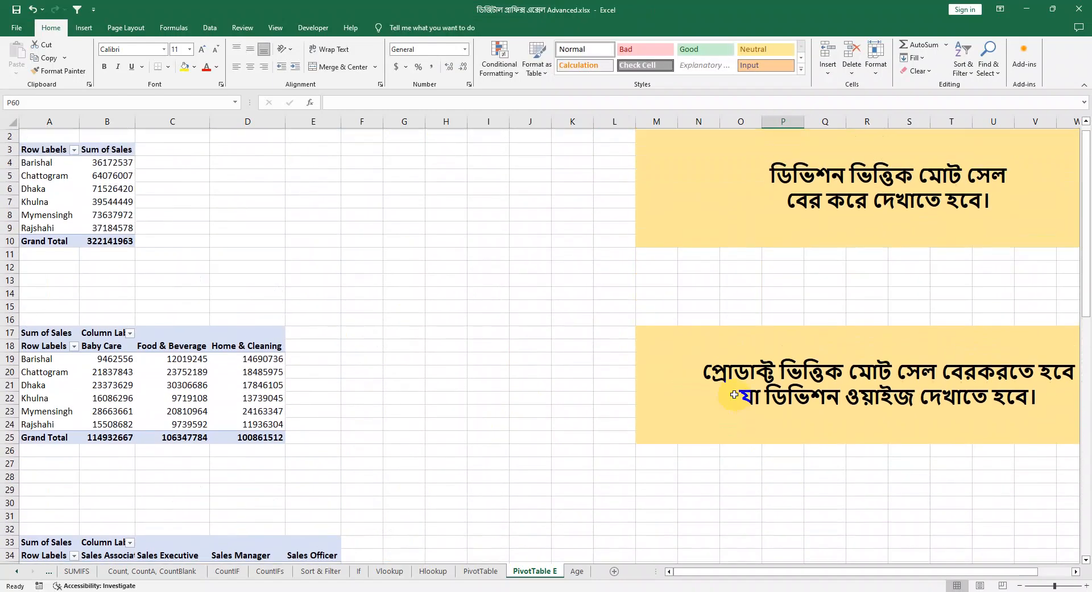
left_click(820, 216)
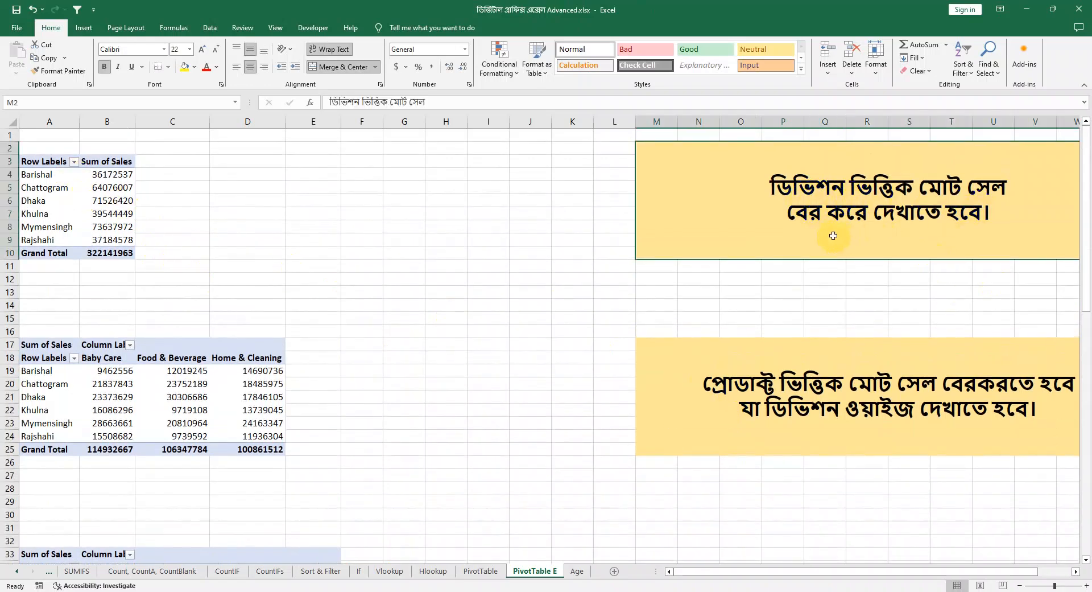
left_click(788, 406)
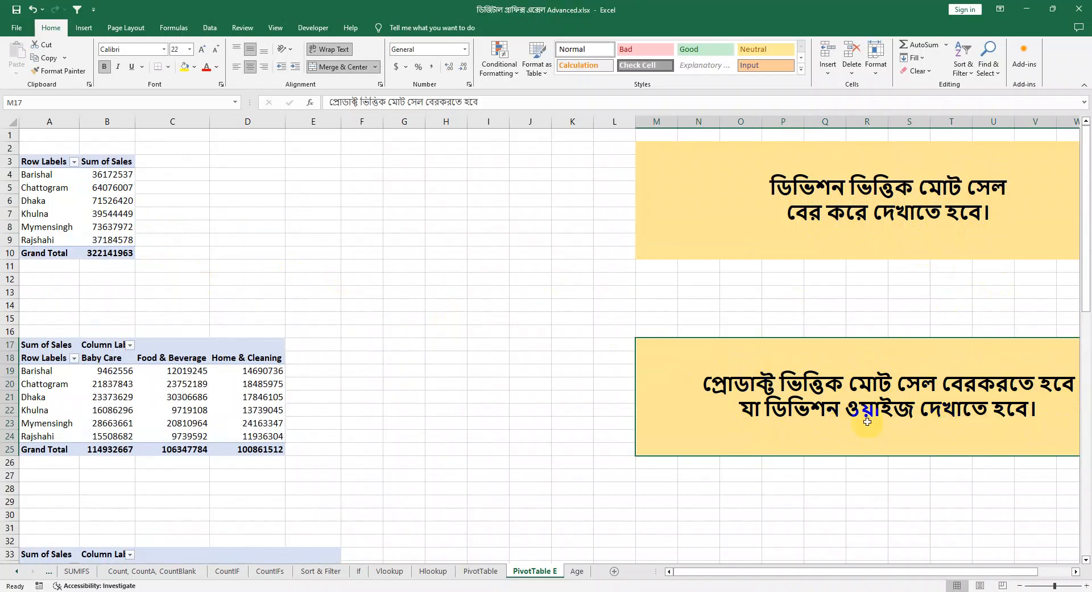
Step: Go over the remaining practice examples below the tasks, the Dhaka pie chart and the division-by-designation PivotTable
scroll(700, 372, "down", 8)
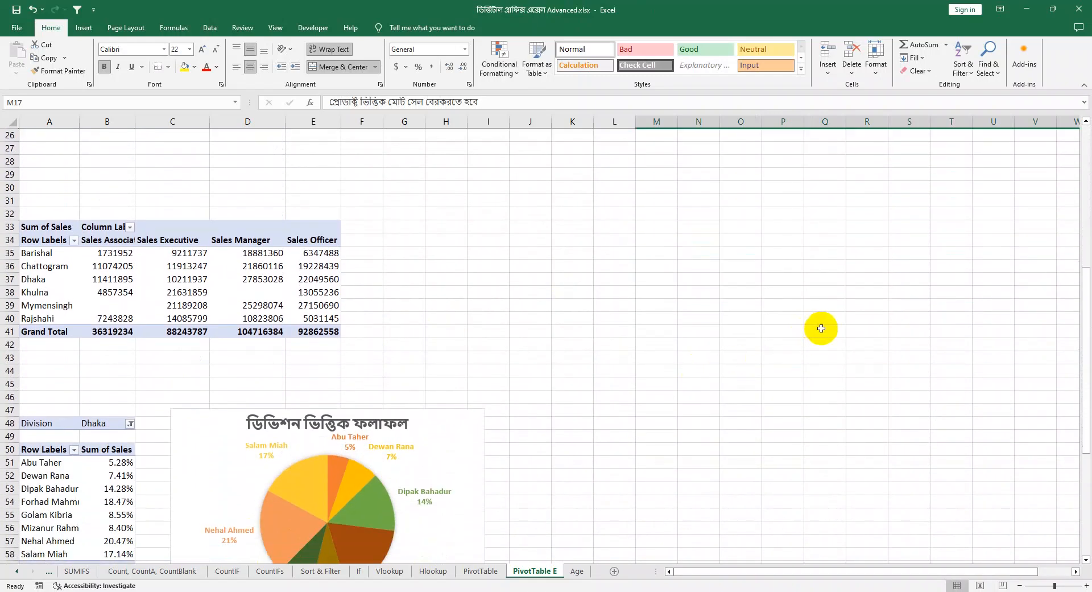
scroll(650, 425, "down", 3)
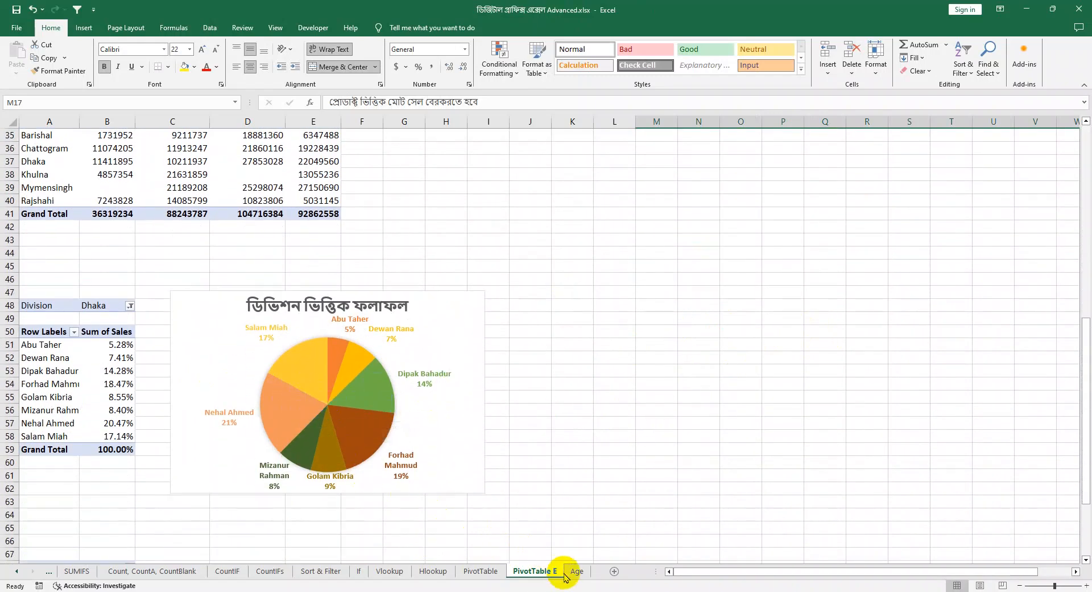
left_click(537, 407)
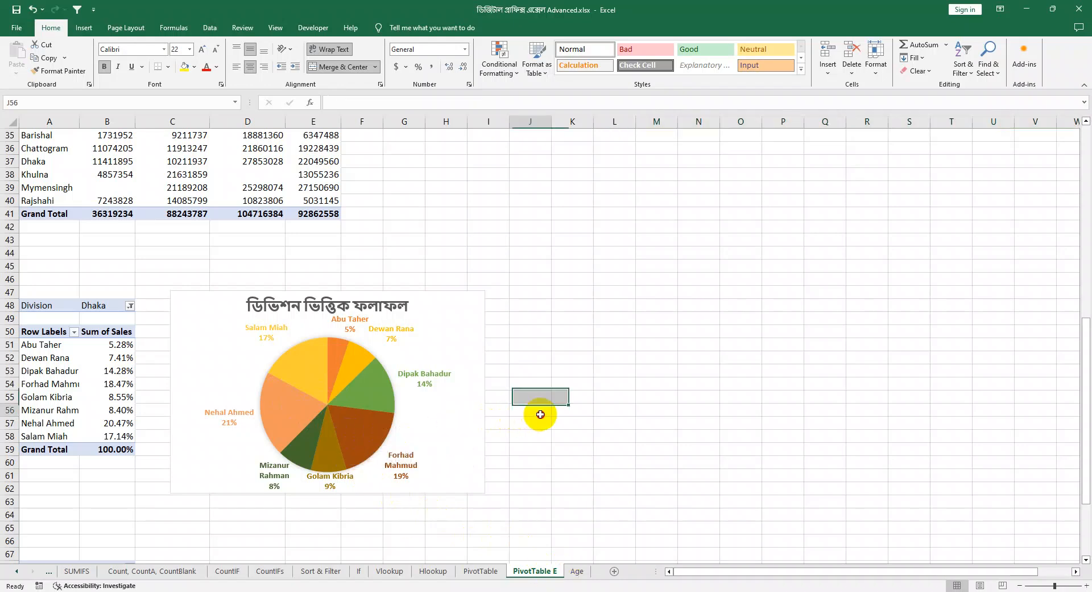
left_click(427, 428)
scroll(464, 428, "up", 4)
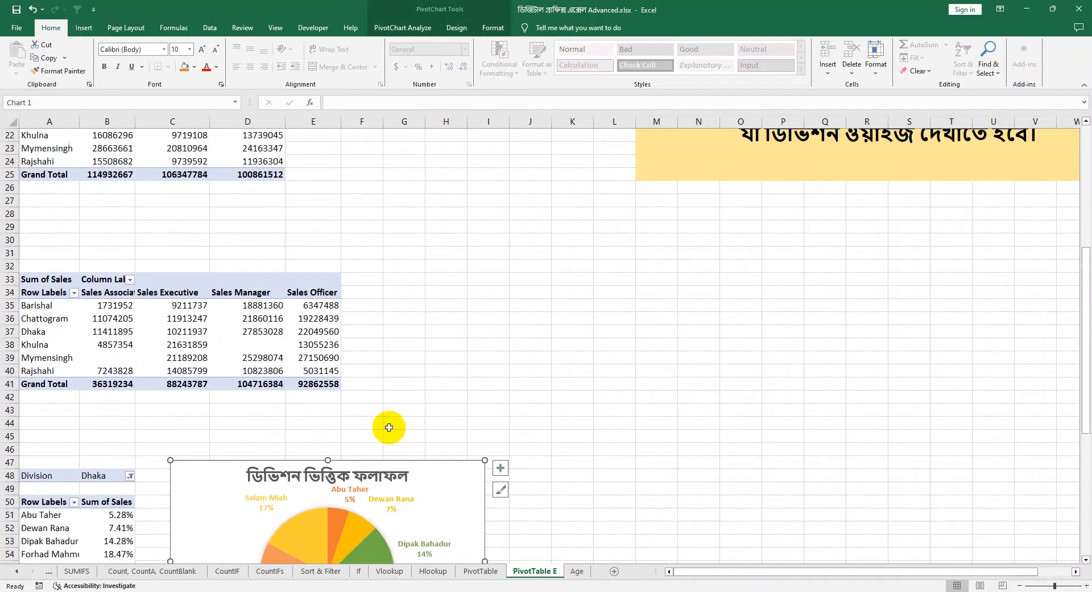
left_click(363, 410)
left_click_drag(338, 384, 1, 296)
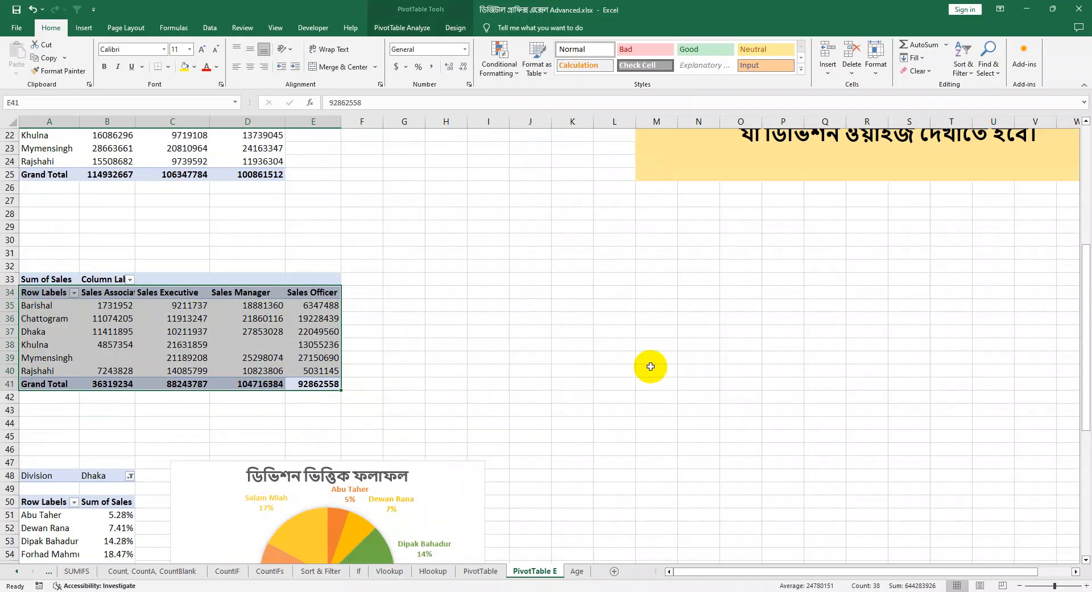
left_click_drag(742, 397, 2, 242)
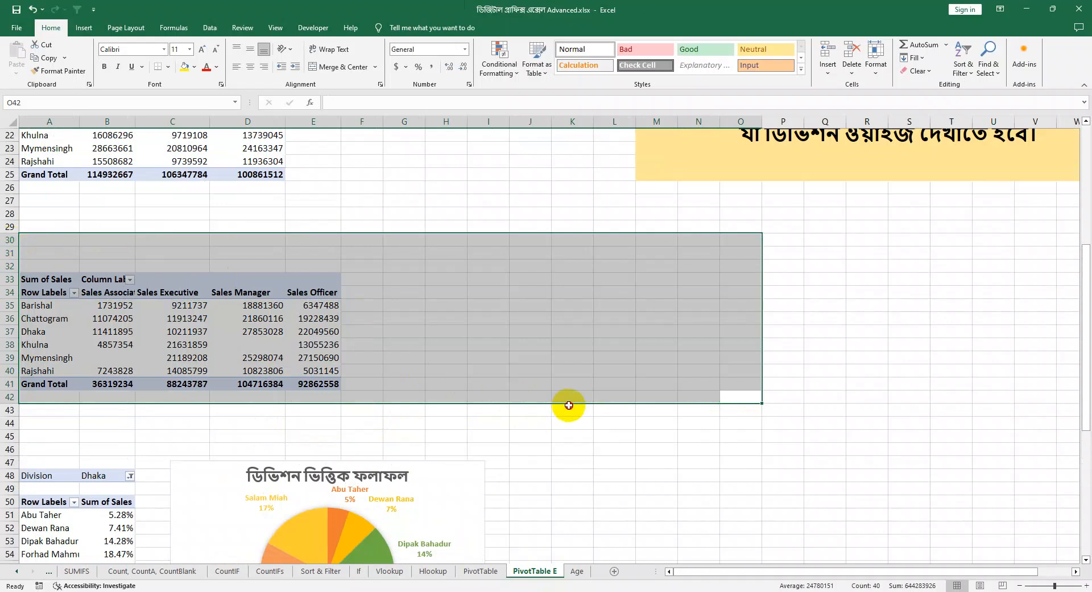
left_click_drag(354, 413, 1, 253)
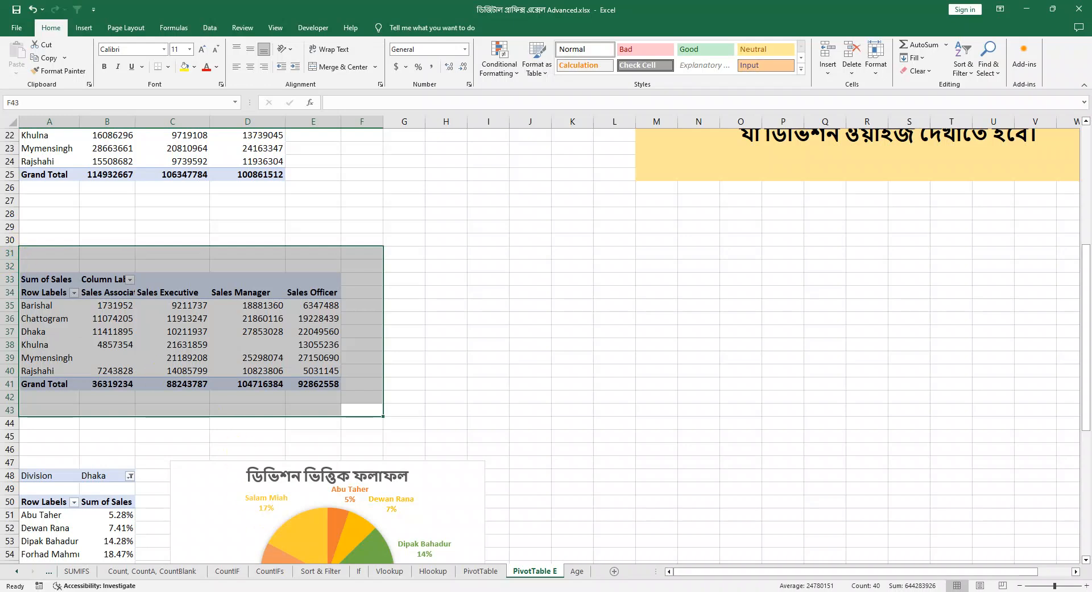
Step: Switch back to the Pivot Table.xlsx workbook and show the source sales data on Sheet1
left_click(251, 571)
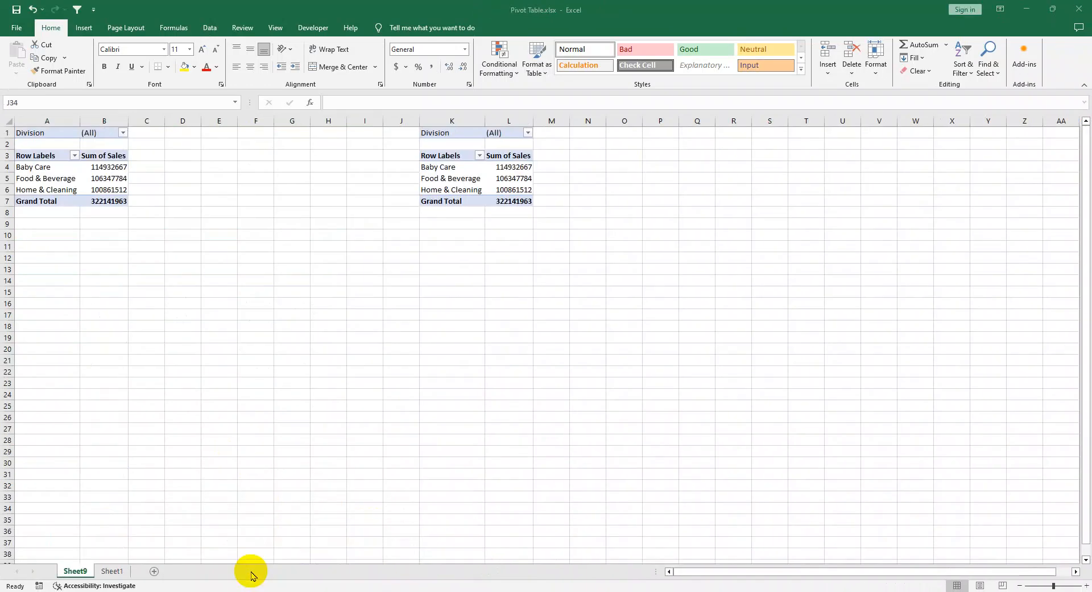
left_click(112, 570)
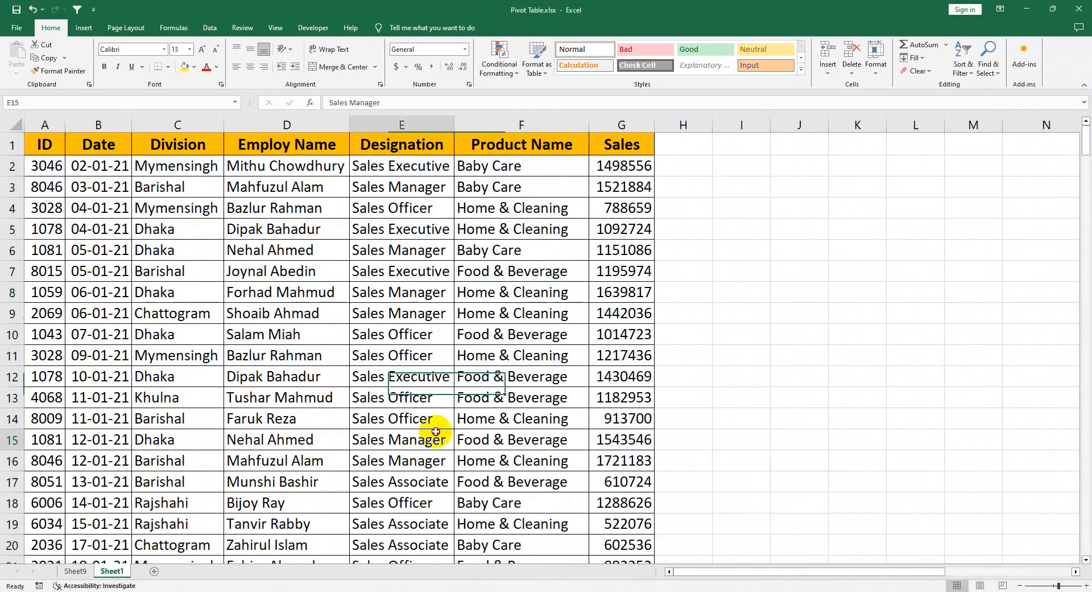
left_click(360, 249)
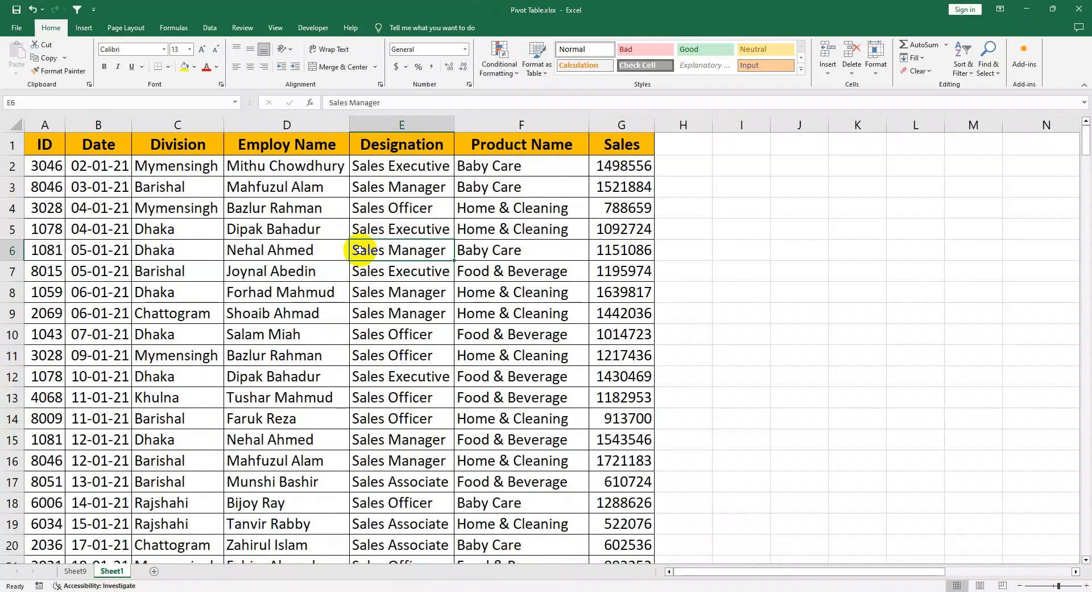
Step: Check how far the sales data extends by going to its last row and back to the Designation header
key("ctrl+Down")
key("ctrl+Down")
key("ctrl+Up")
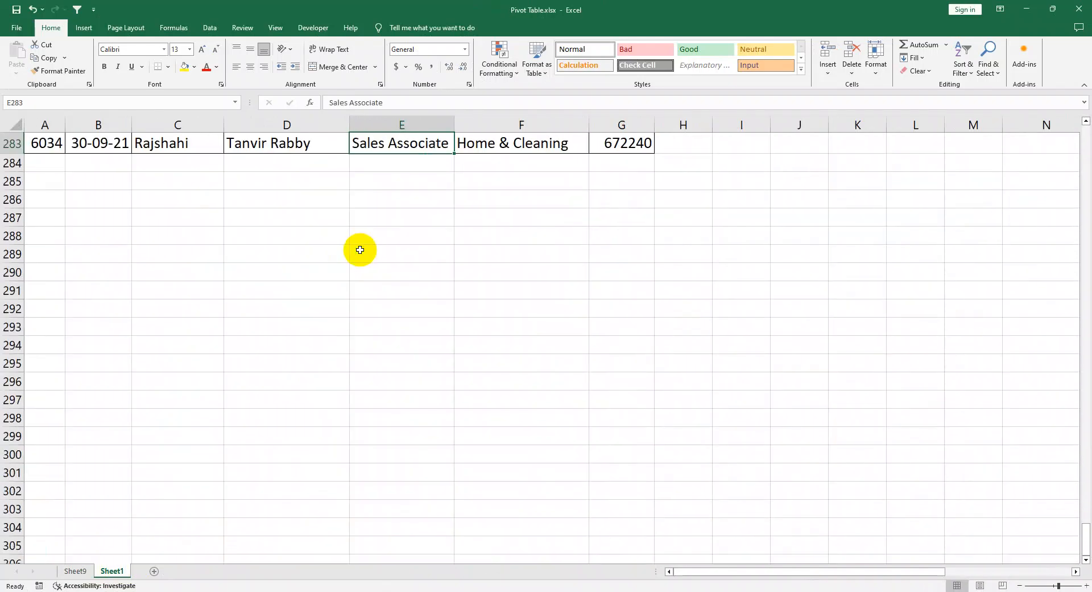
key("ctrl+Up")
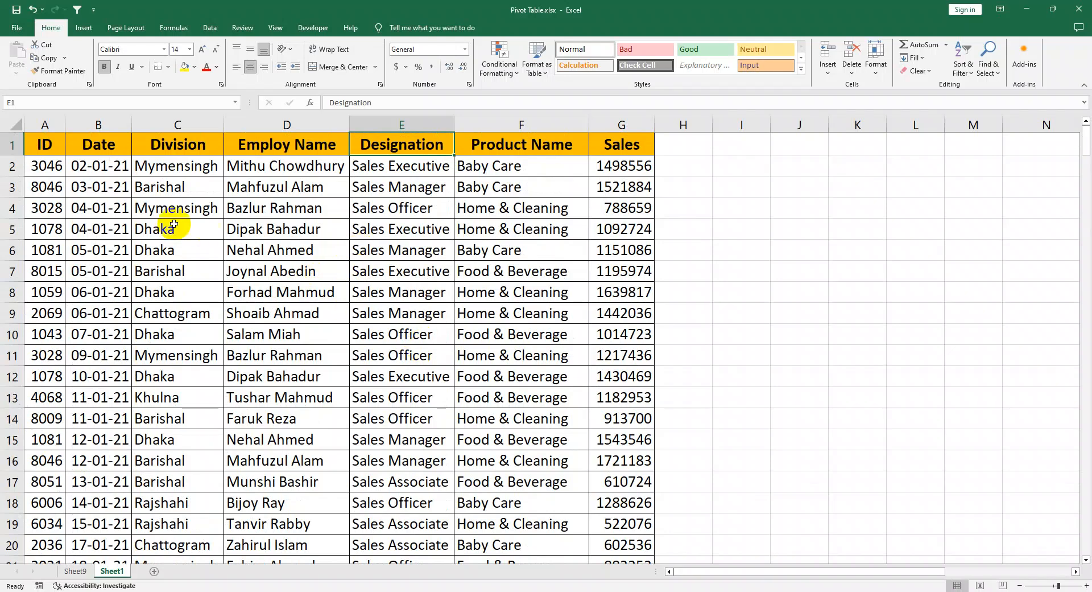
left_click_drag(86, 190, 527, 357)
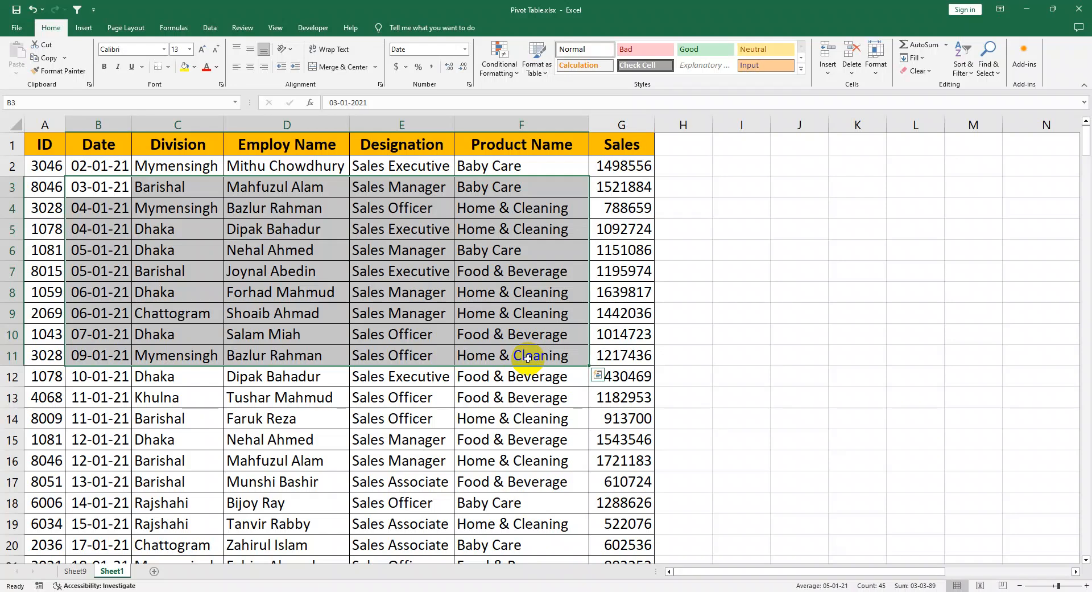
left_click(529, 414)
left_click_drag(597, 439, 18, 290)
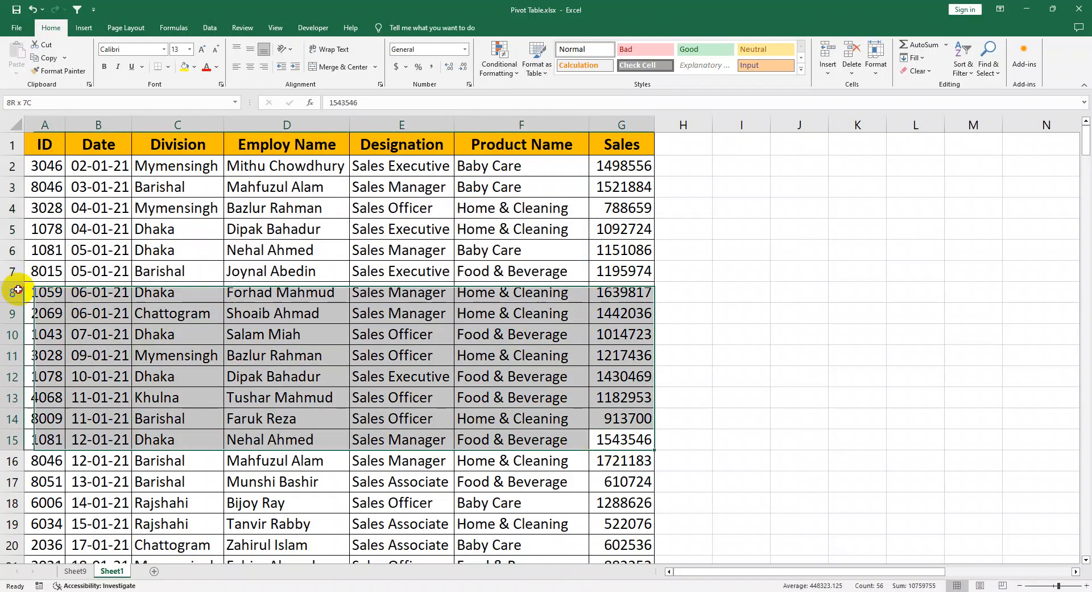
left_click_drag(45, 227, 315, 350)
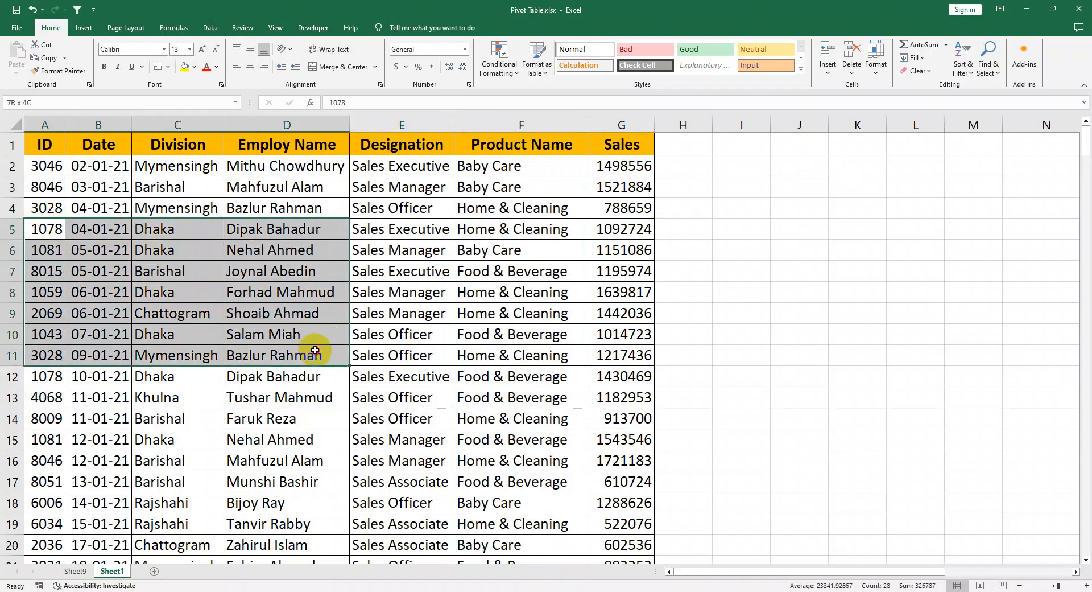
left_click(324, 373)
left_click_drag(444, 458, 17, 251)
left_click(310, 338)
left_click_drag(527, 435, 207, 275)
left_click(340, 354)
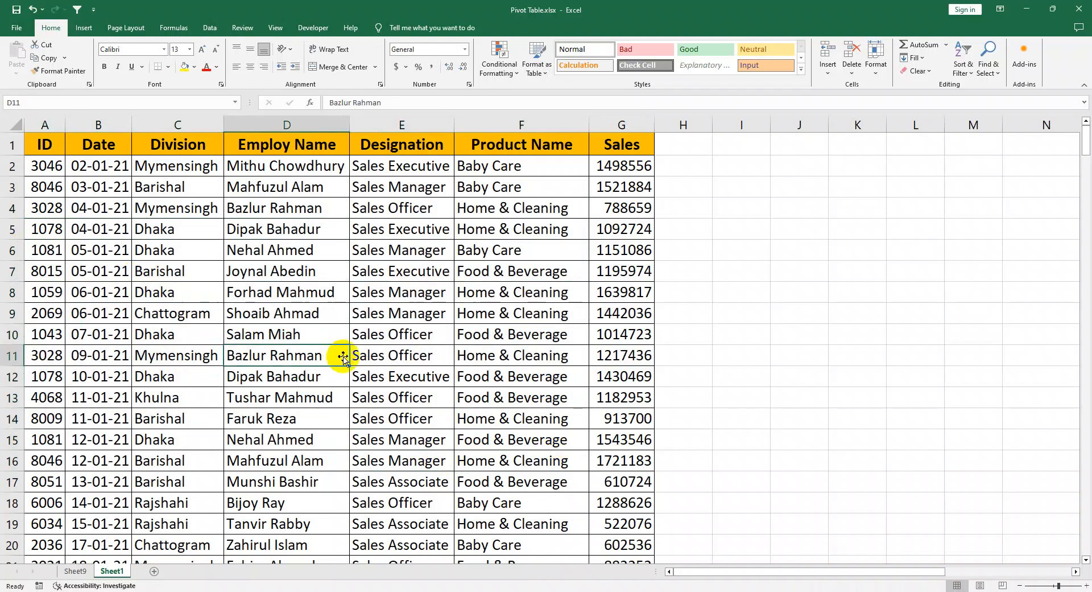